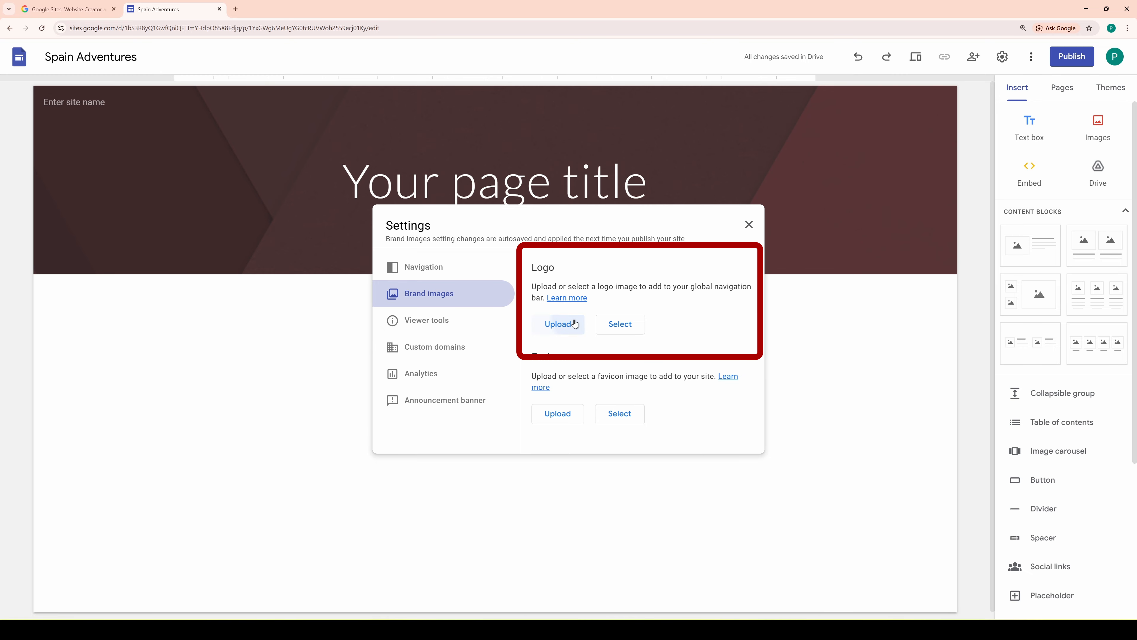
Upload spain adventures.png as the site logo with alt text "Spain Adventures logo" and choose the logo's red as the theme color.
click(575, 323)
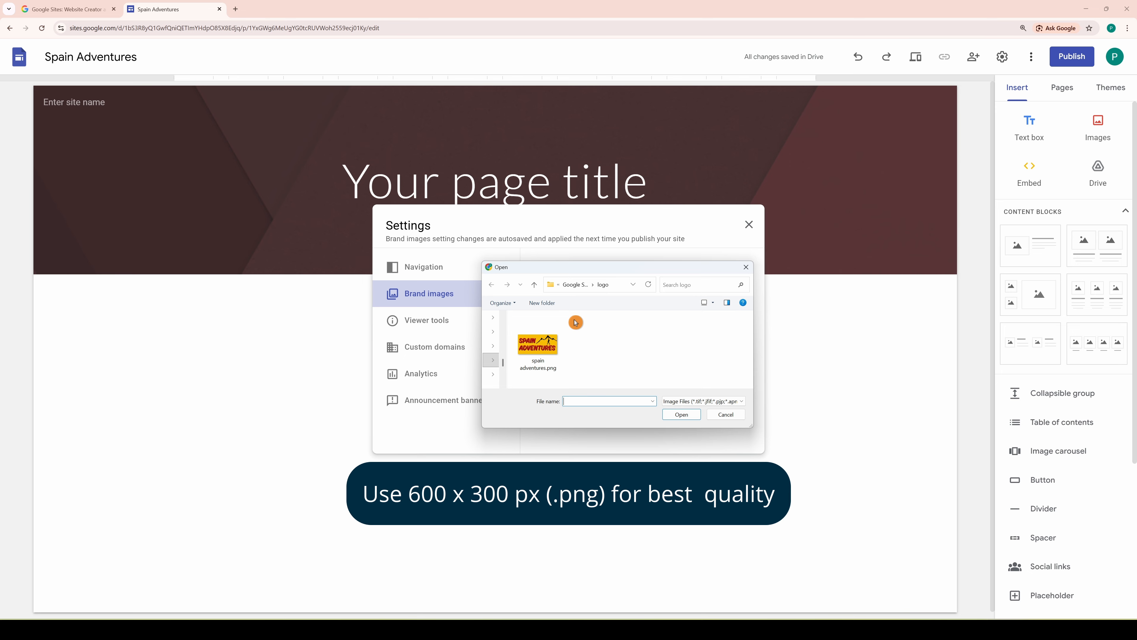
double_click(541, 347)
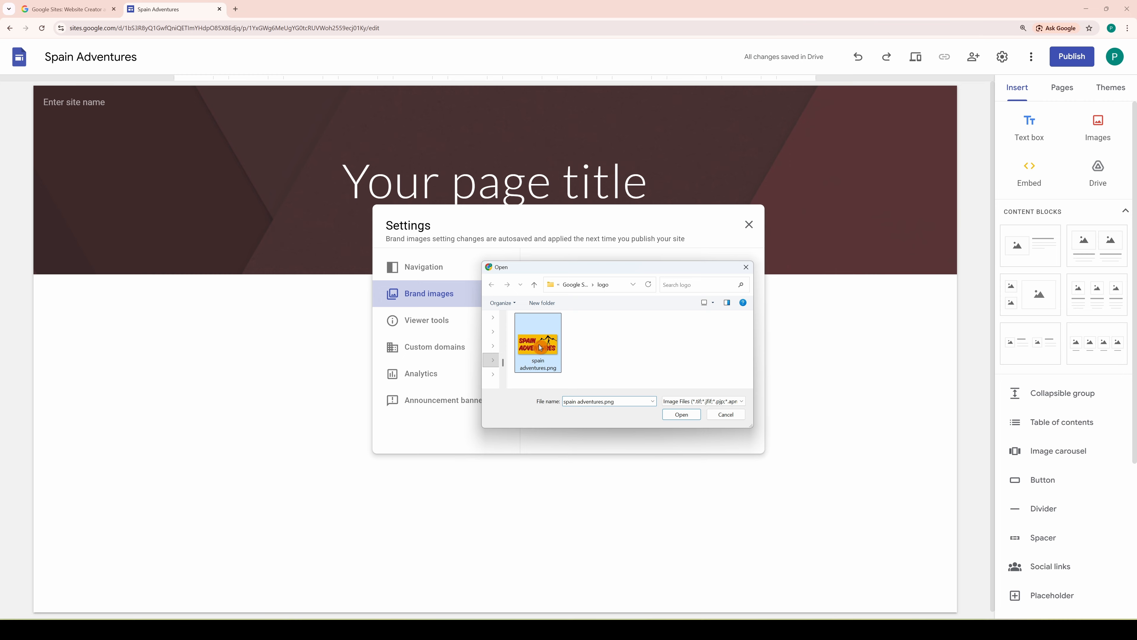
click(543, 374)
text(Spain Adventures logo)
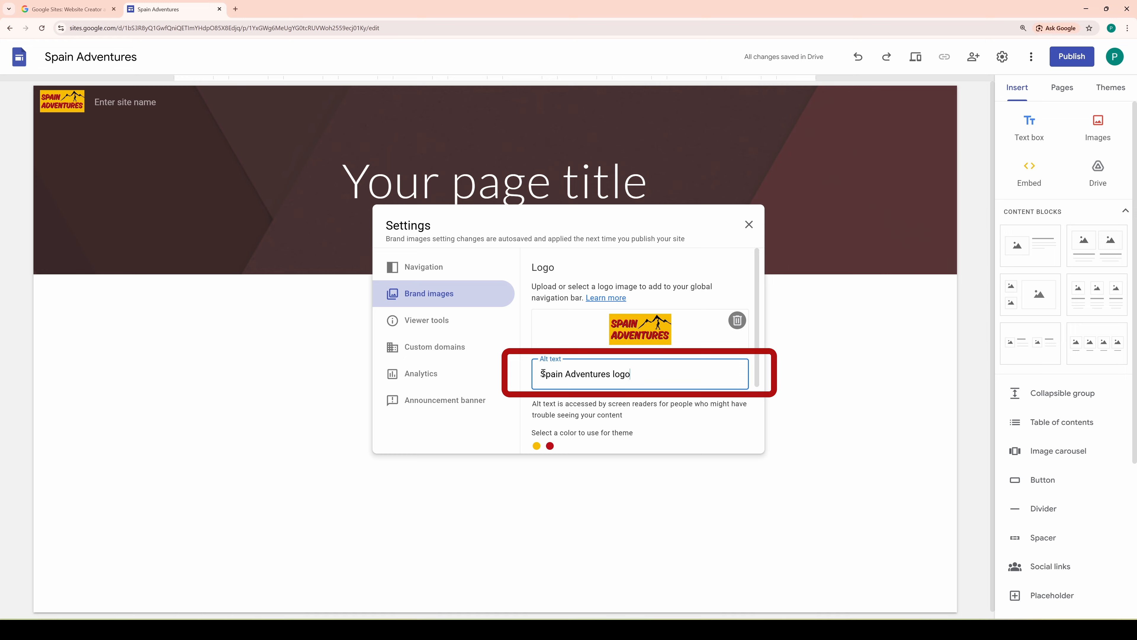
click(551, 447)
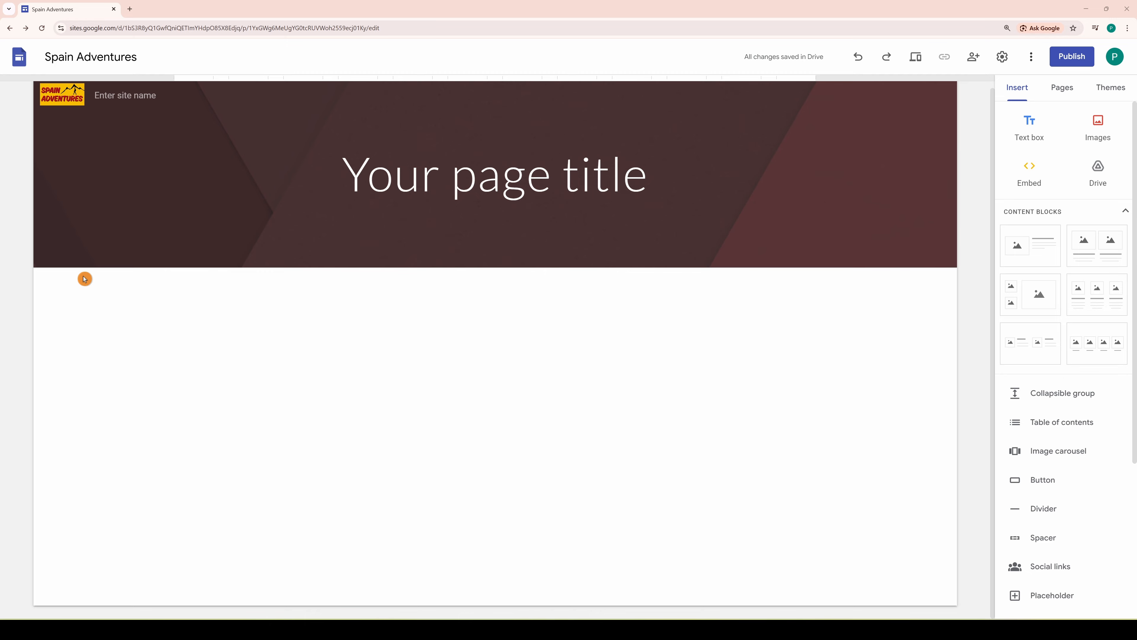
Browse header images in the gallery, in Google Images for "spain", and in the Header folder on Google Drive.
click(85, 251)
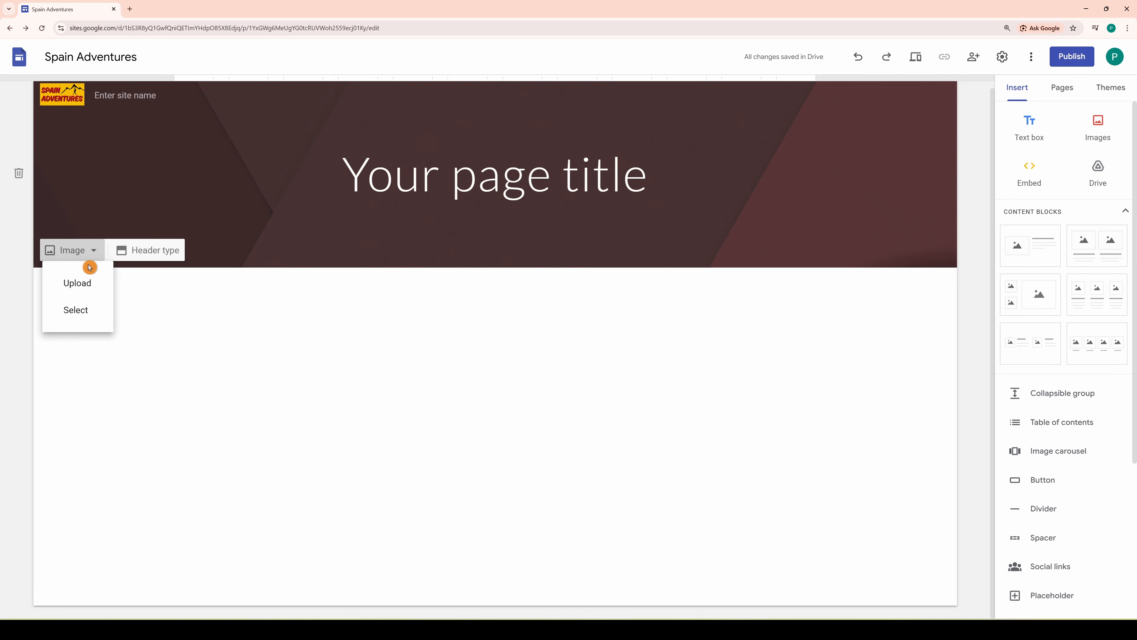
click(97, 311)
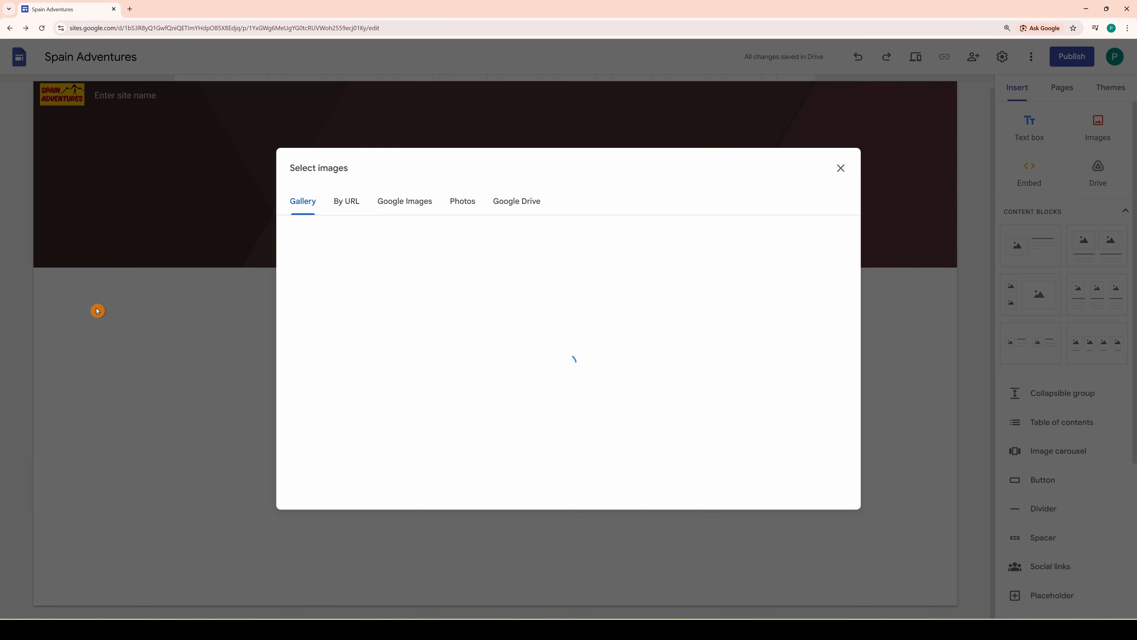
scroll(498, 318, down, 10)
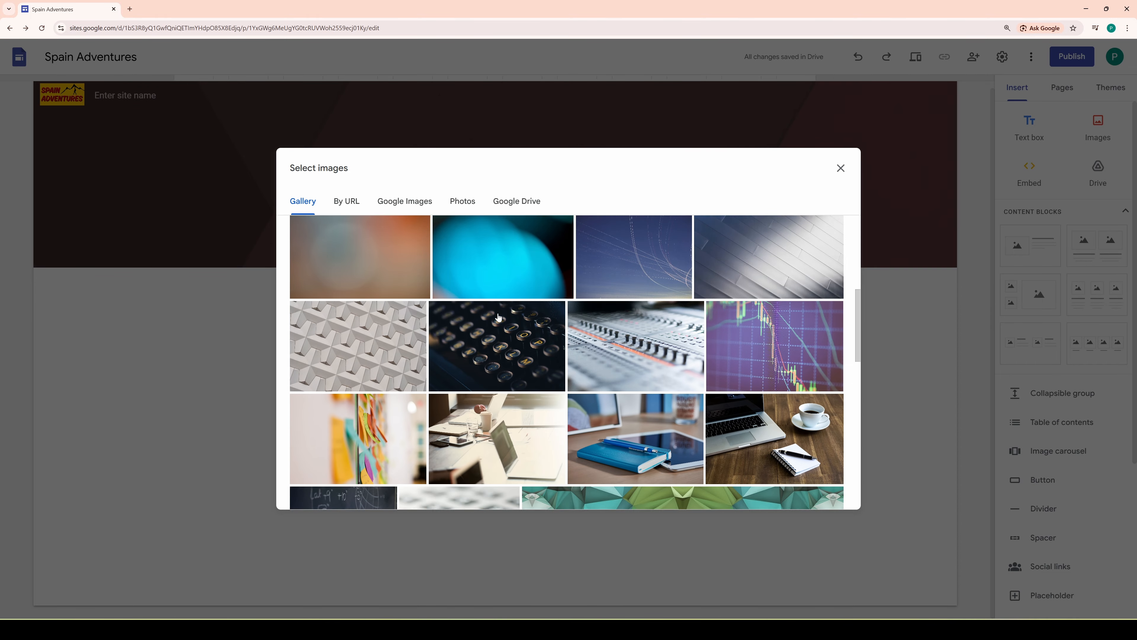
click(412, 204)
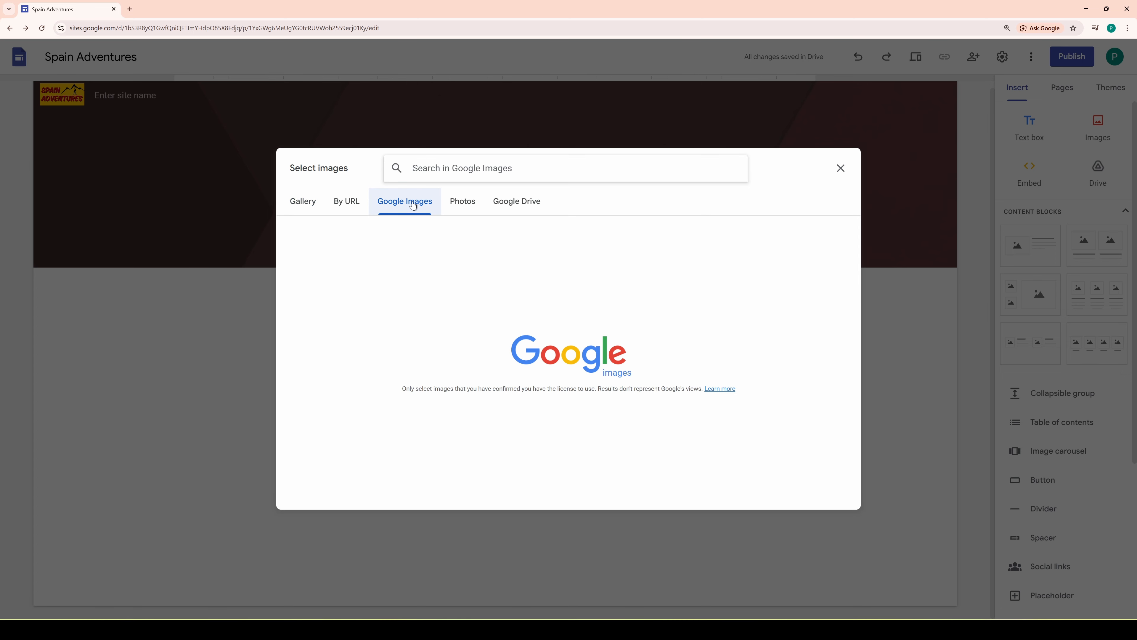
text(spain)
key(Return)
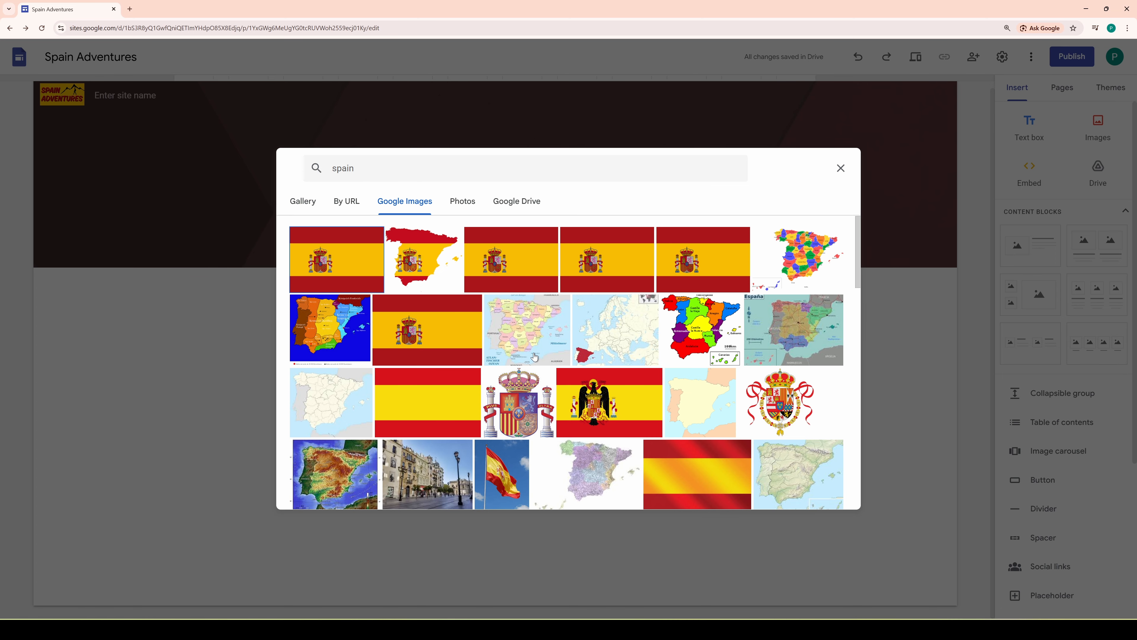
scroll(534, 357, down, 3)
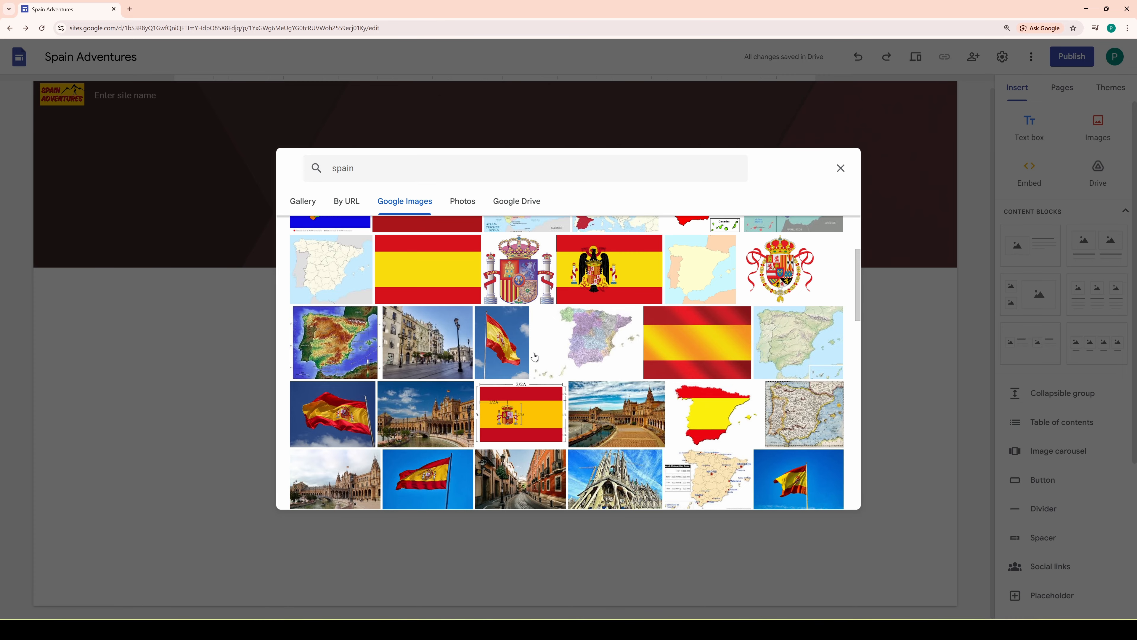
scroll(534, 357, down, 3)
click(522, 201)
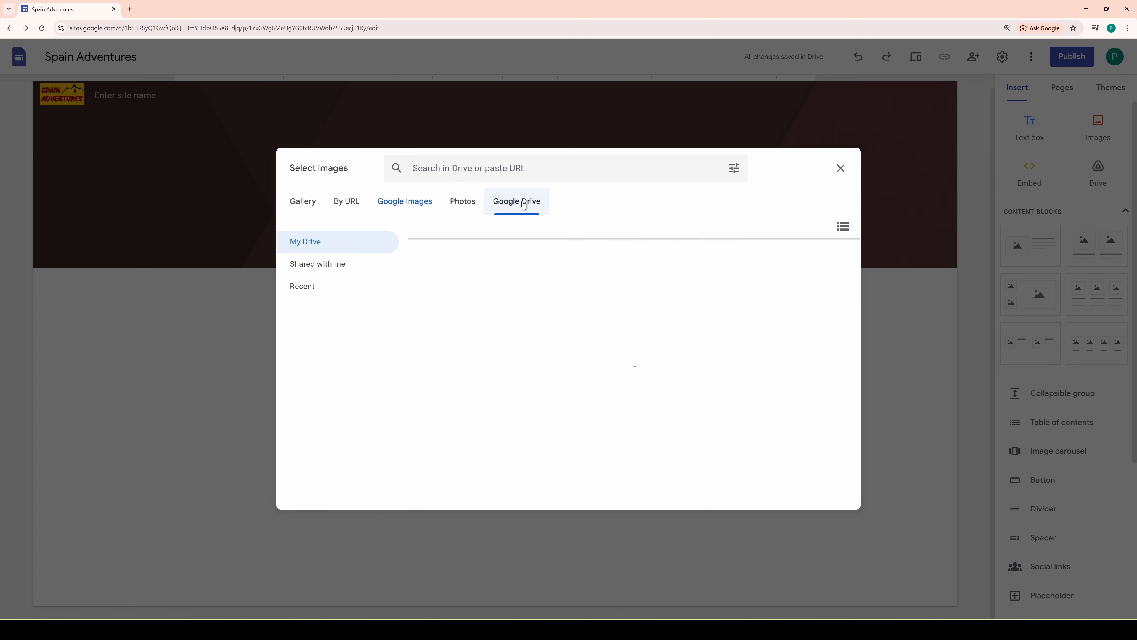
click(479, 282)
click(477, 282)
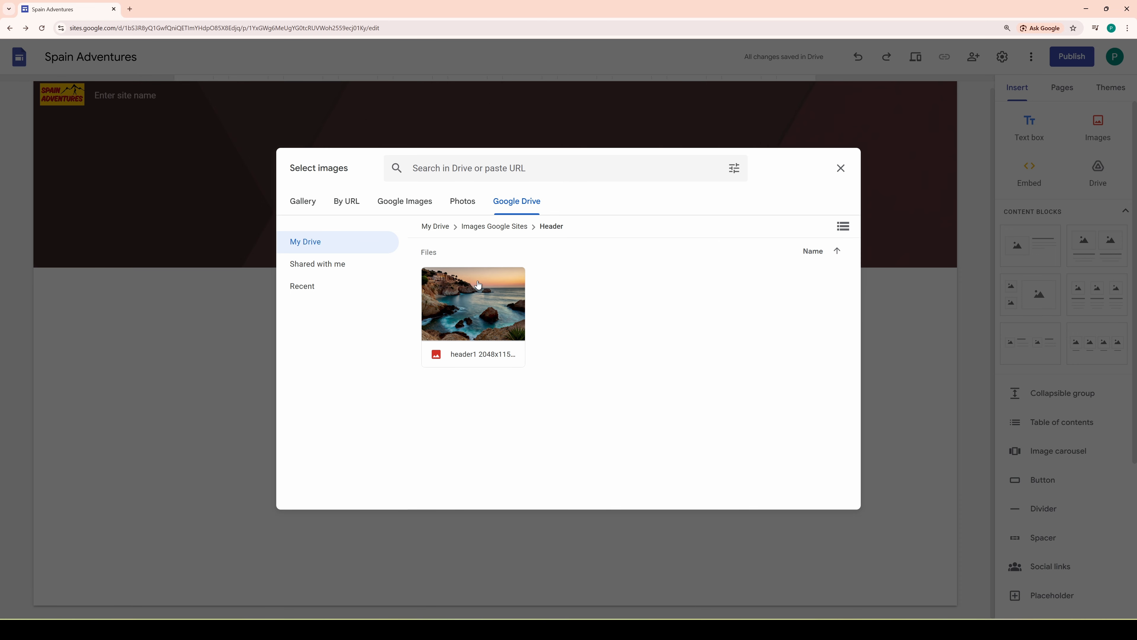
click(841, 168)
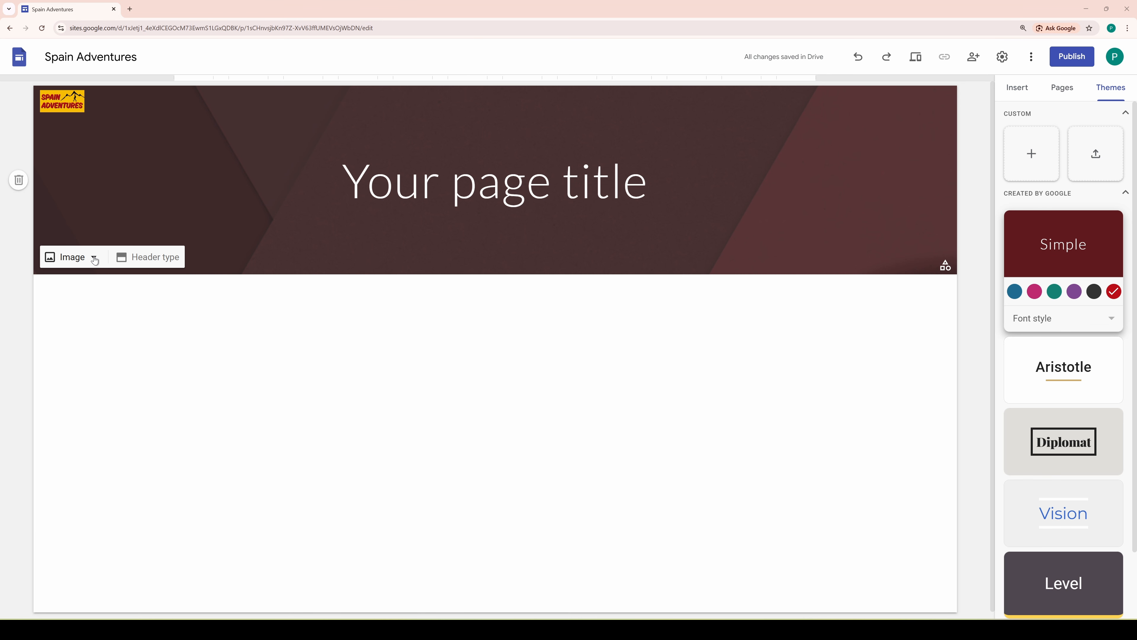
Try nature1.jpg as the uploaded header image and reset the header to its default image.
click(95, 259)
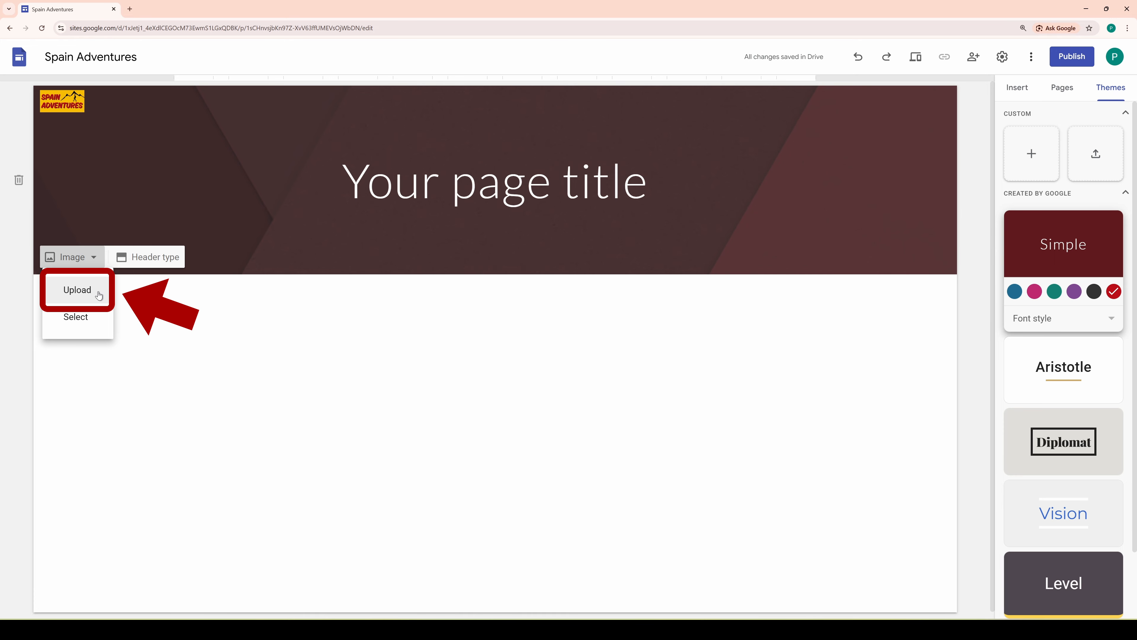
click(89, 290)
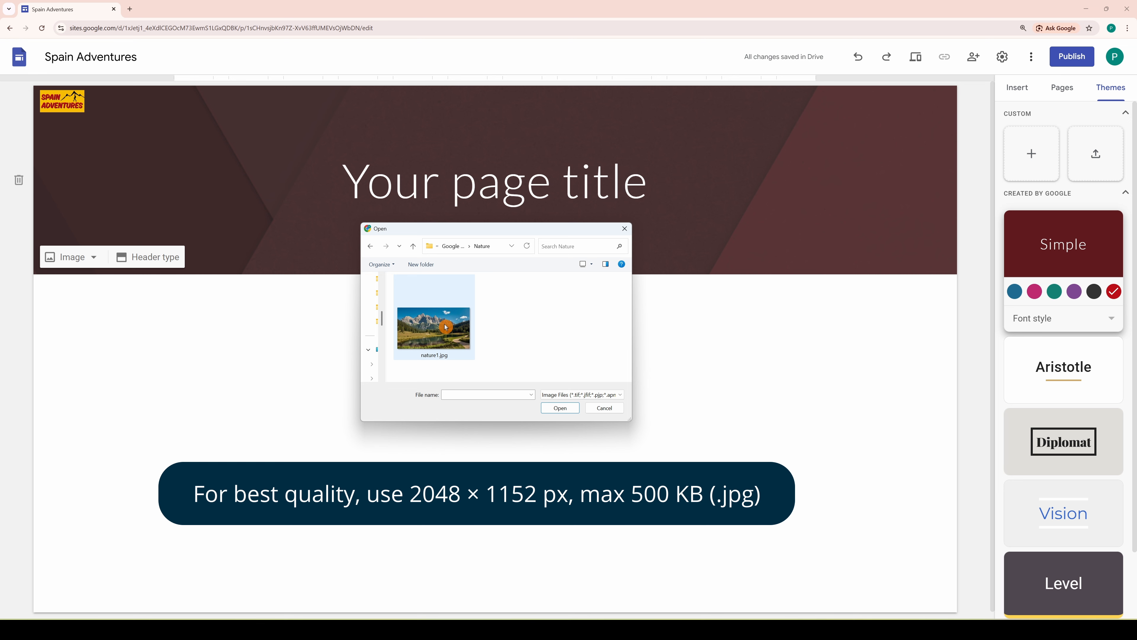
double_click(446, 326)
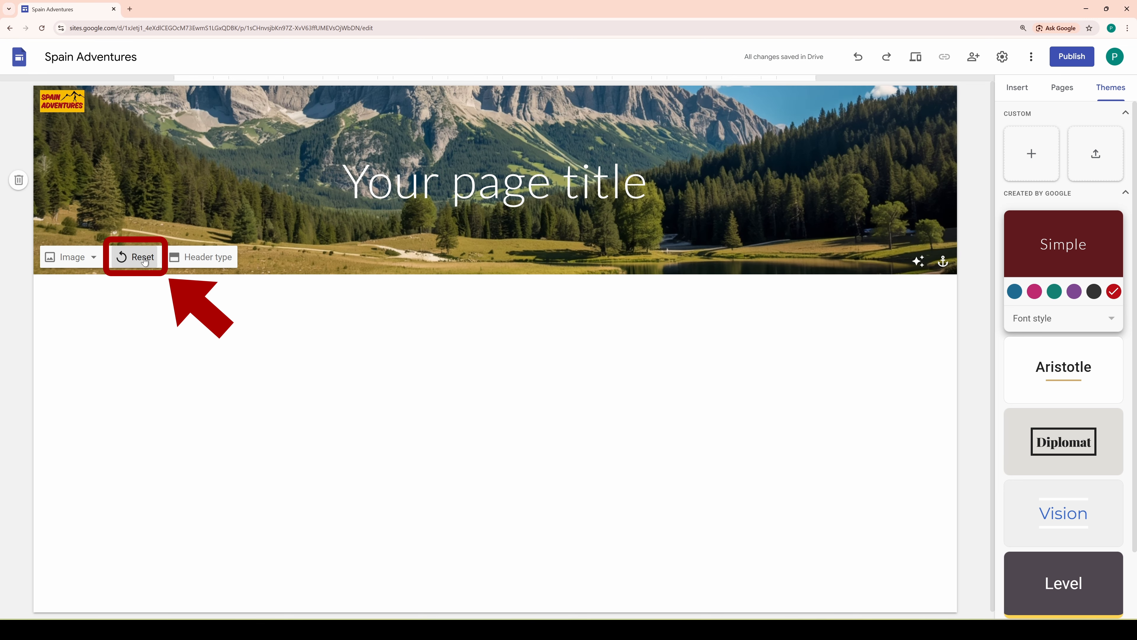
click(143, 257)
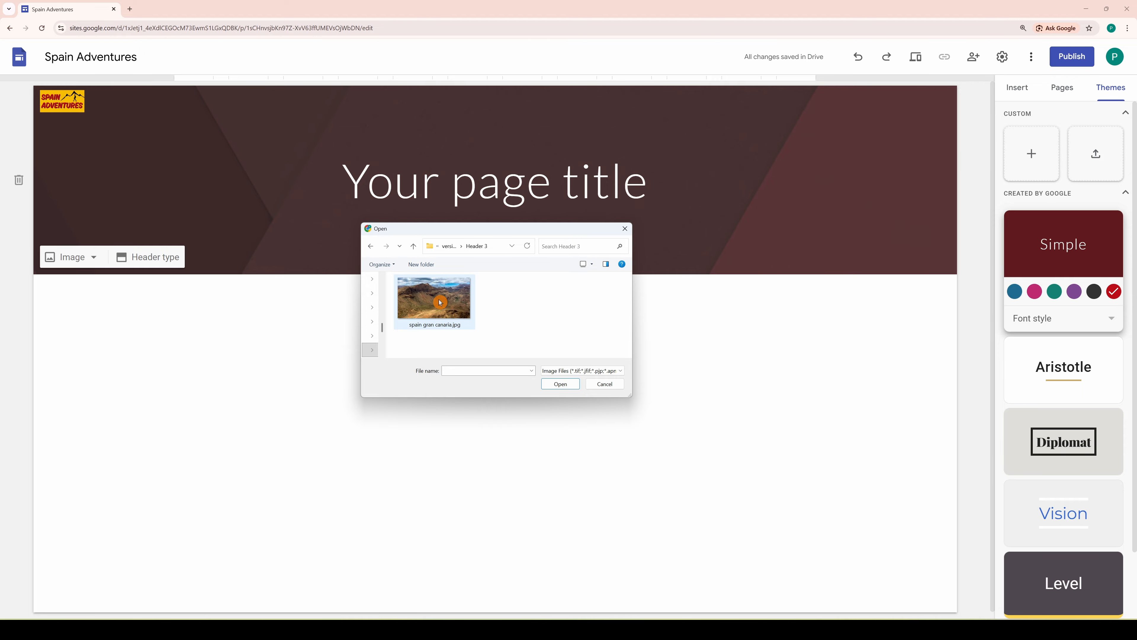
Upload spain gran canaria.jpg as the header image and, after trying Cover, set the header type to Large banner.
double_click(440, 300)
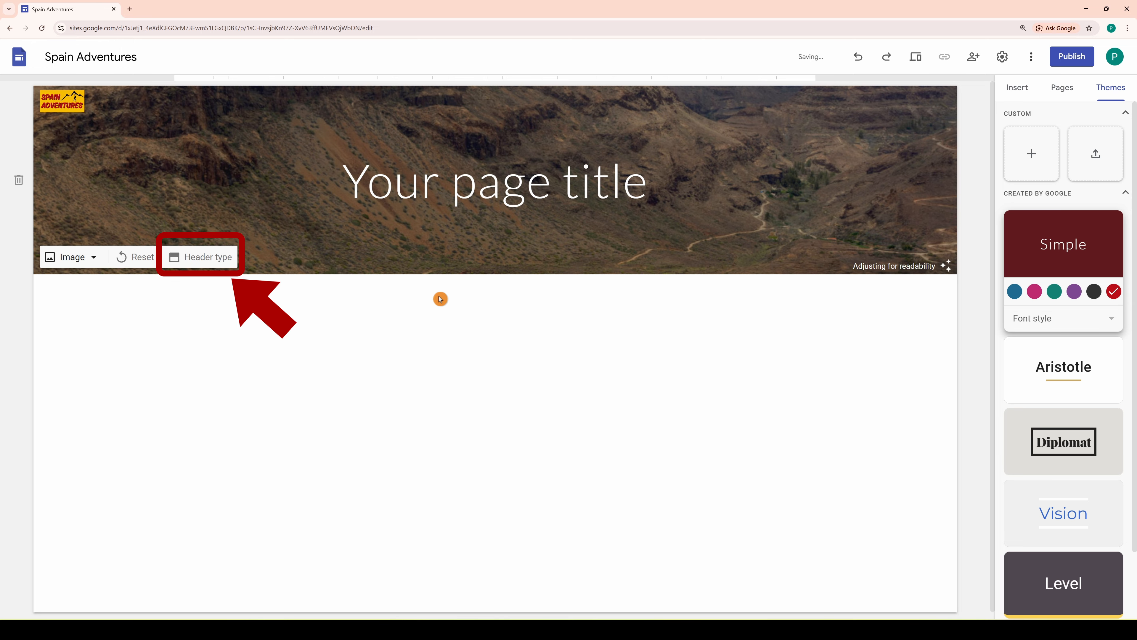
click(217, 263)
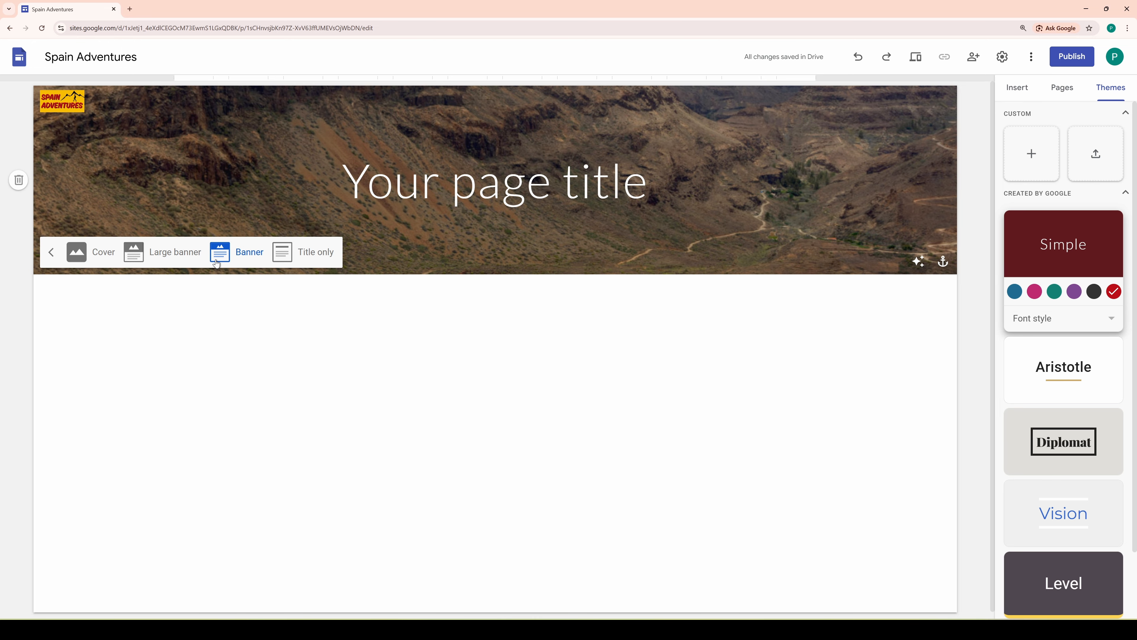
click(184, 259)
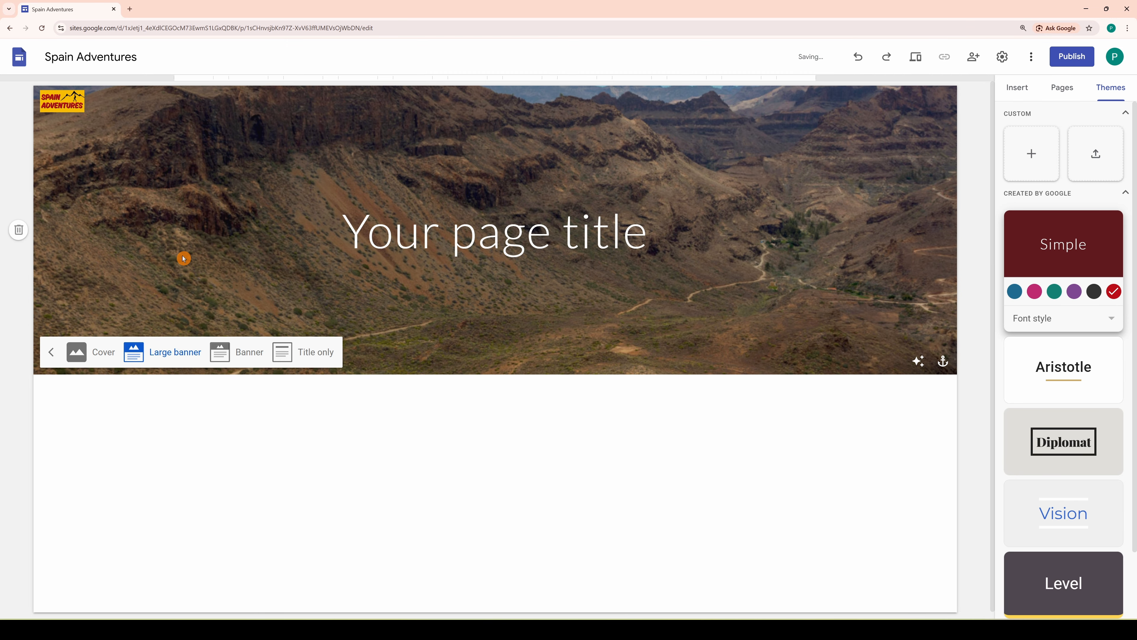
click(106, 353)
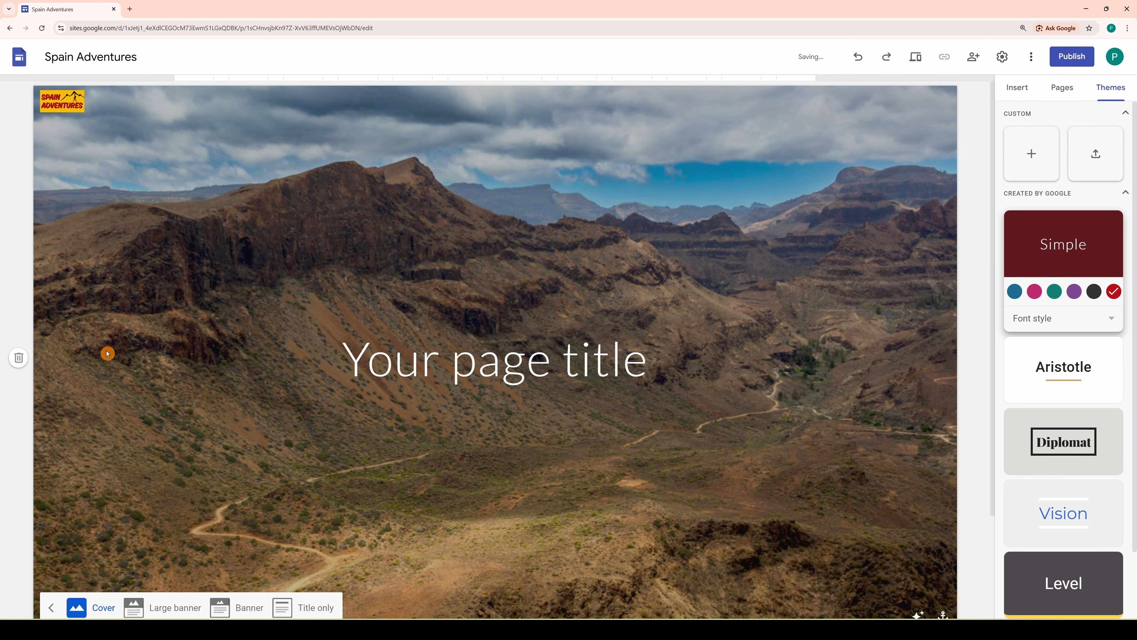
click(181, 605)
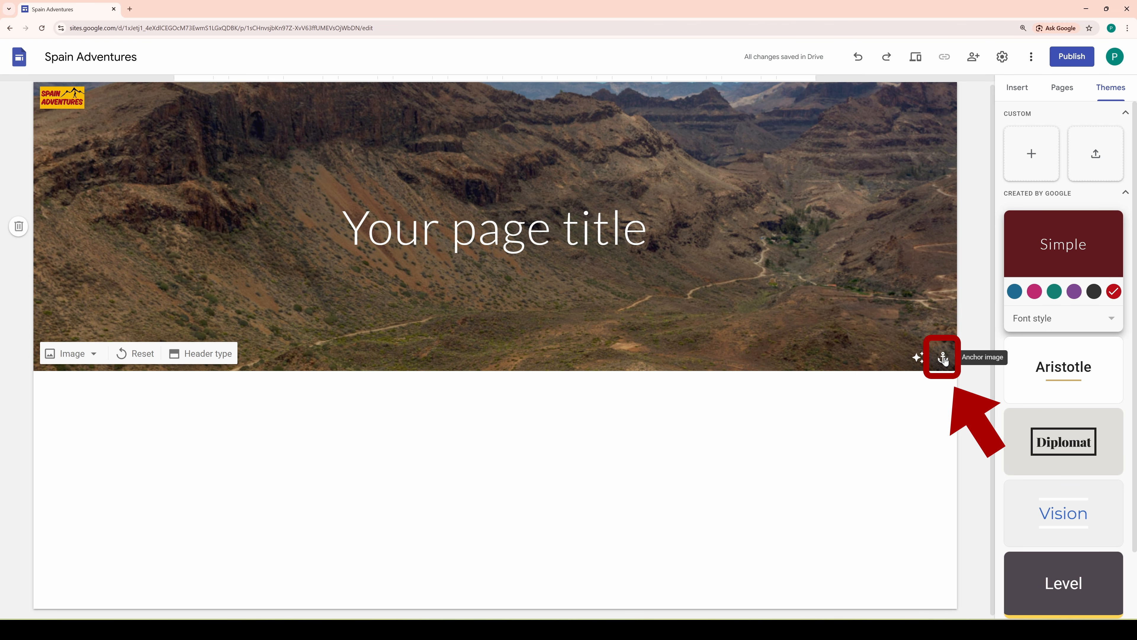
Anchor the header image to its top edge and remove its readability adjustment.
click(944, 358)
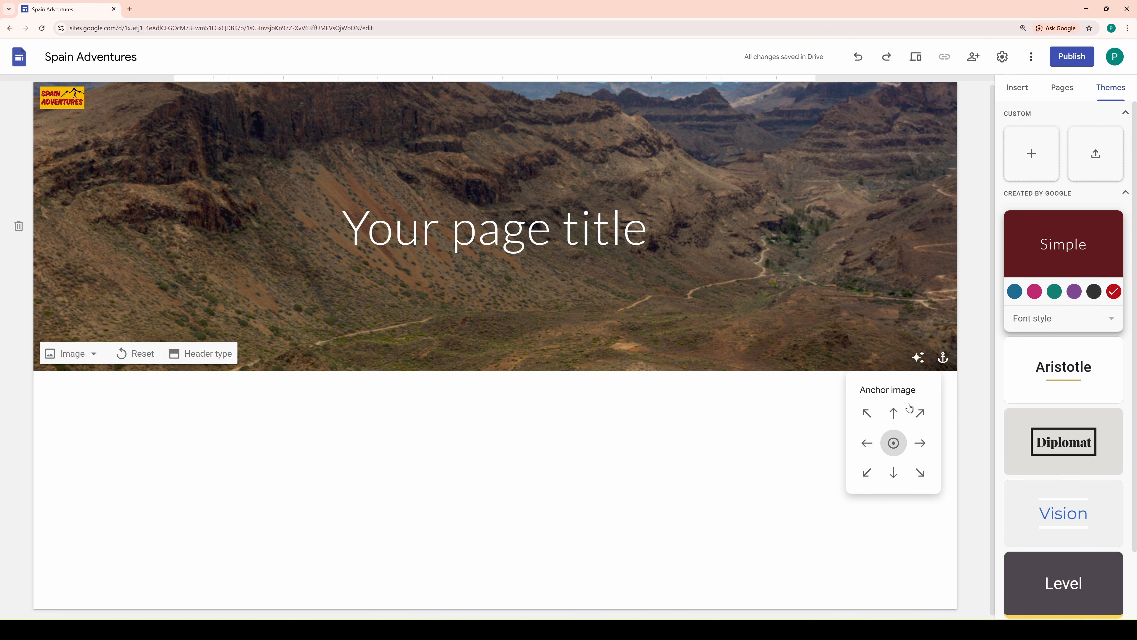
click(894, 413)
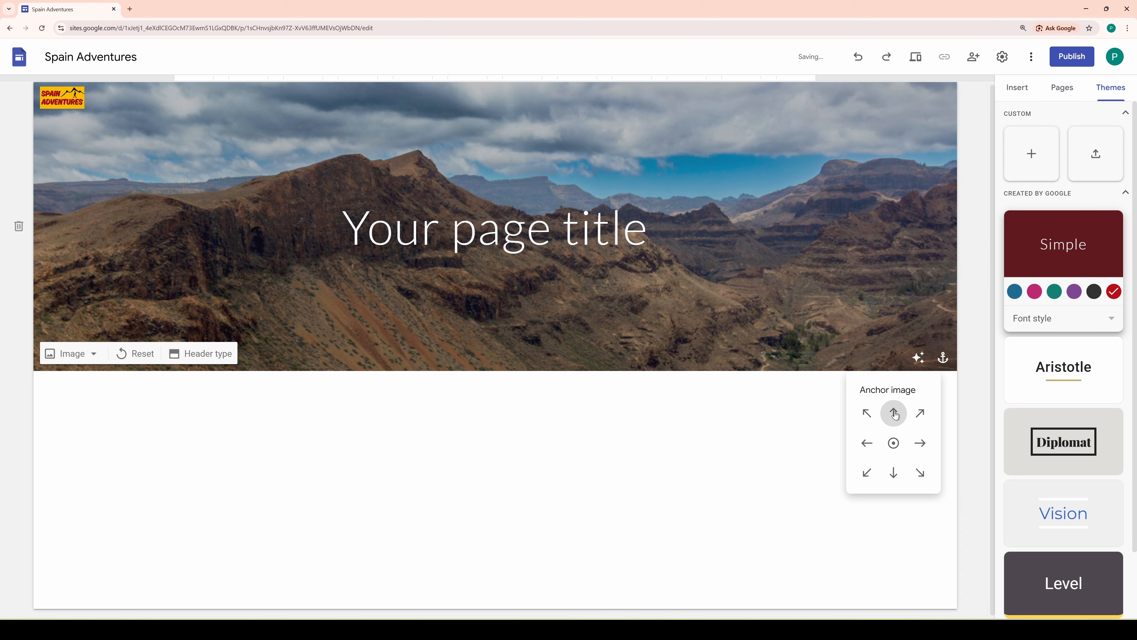
click(920, 360)
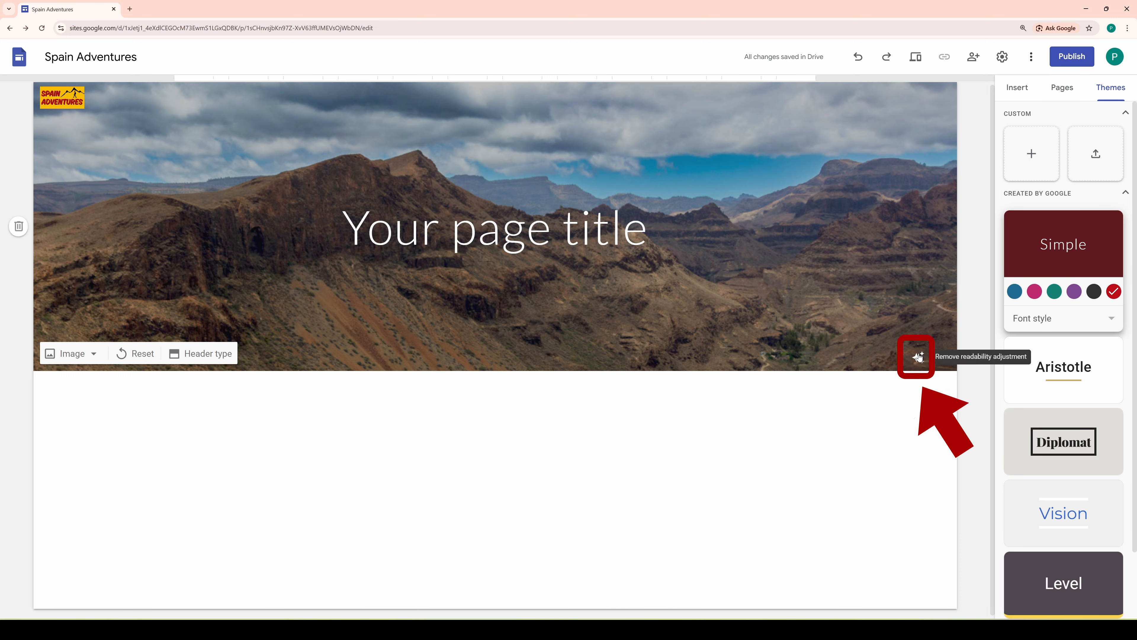
click(918, 357)
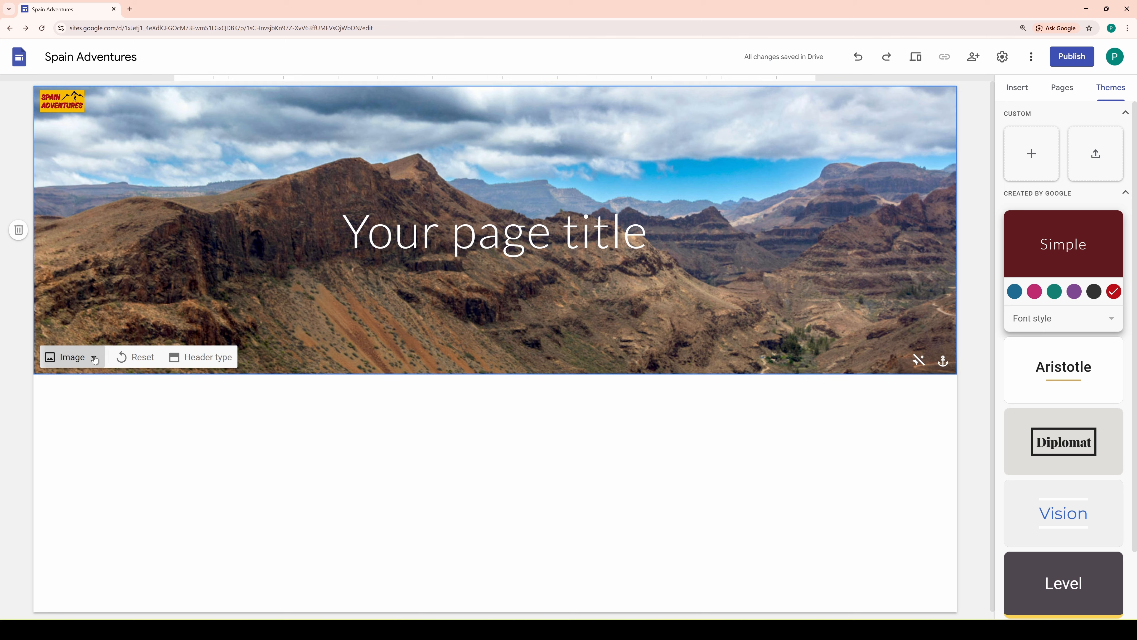
Give the header image the alt text "Mountains in Spain", and undo and redo the last change.
click(72, 353)
click(78, 442)
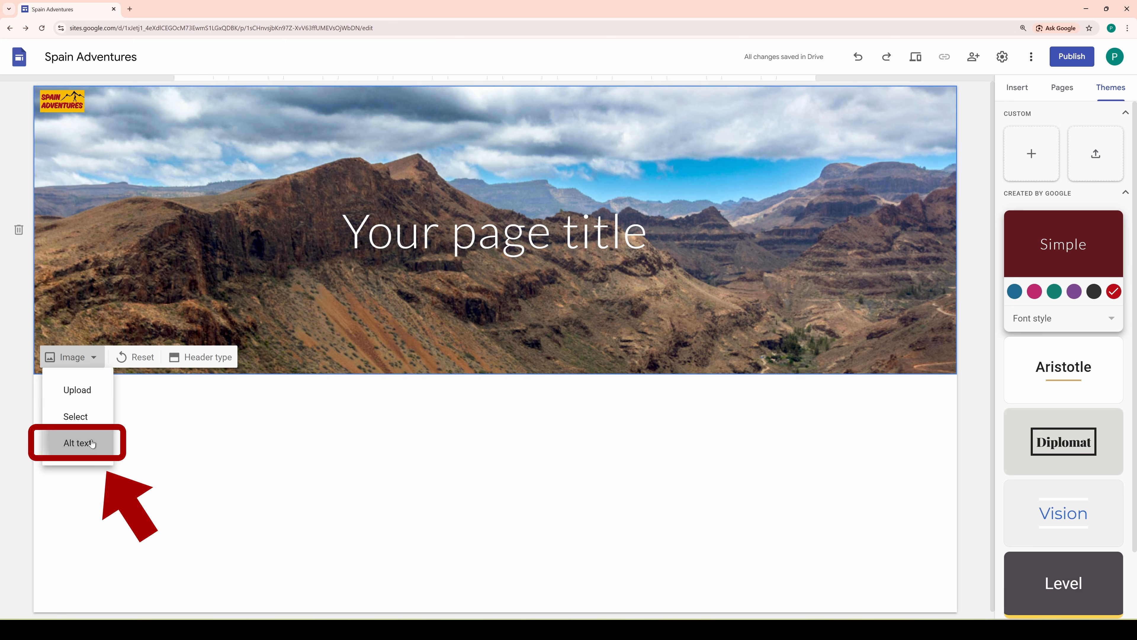
text(Mountains in Spain)
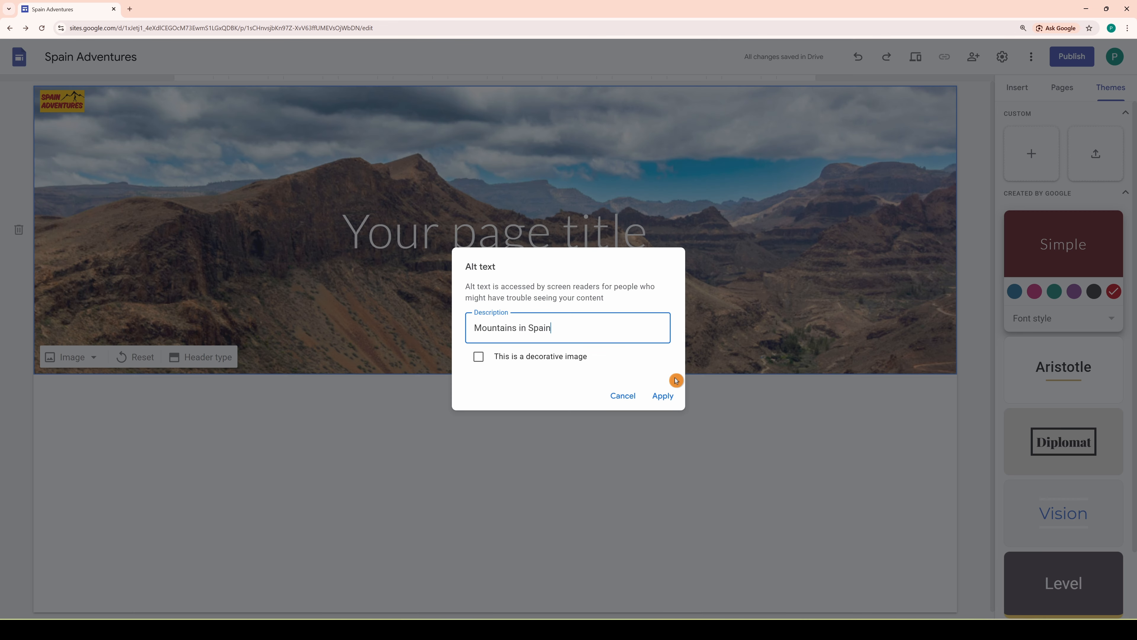
click(670, 395)
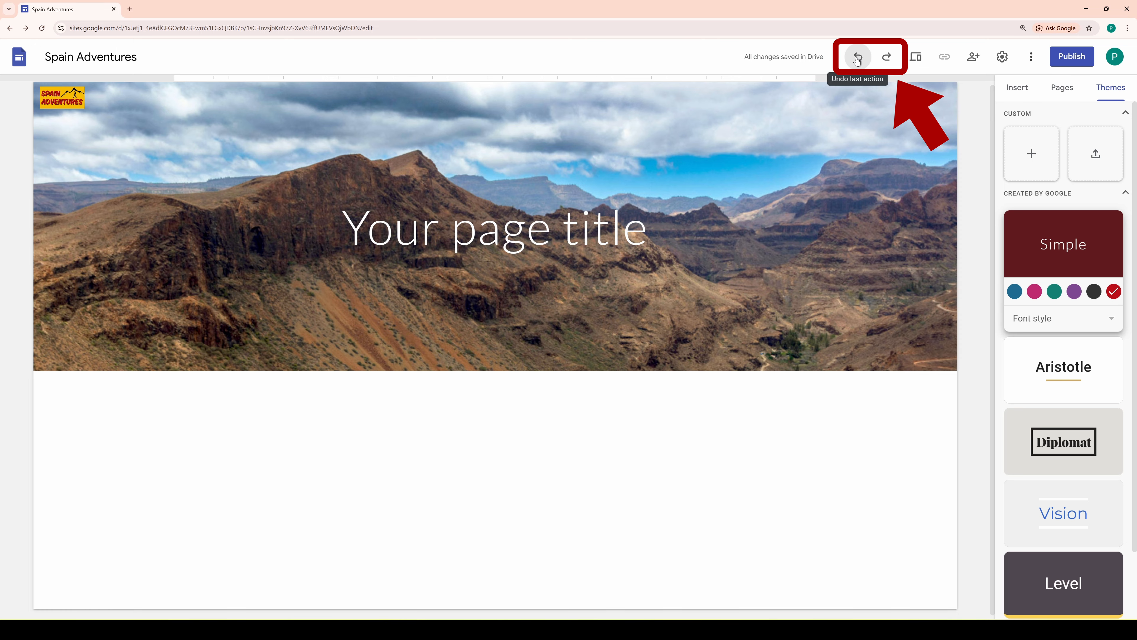
click(858, 60)
click(889, 58)
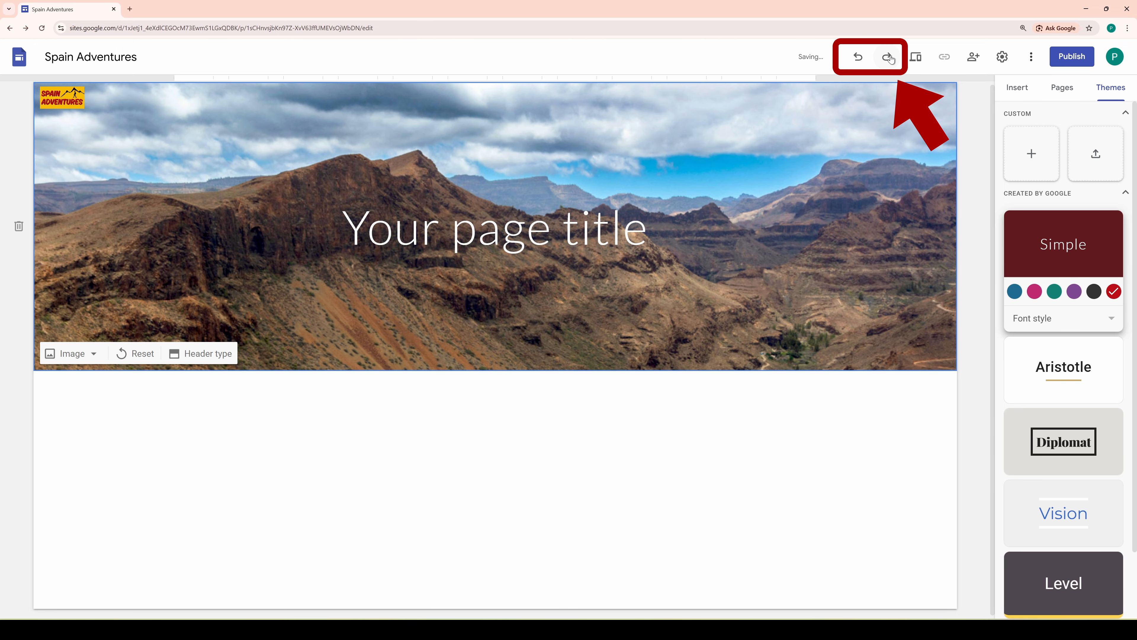
Preview the unpublished site in tablet and phone sizes and return to the editor.
click(916, 58)
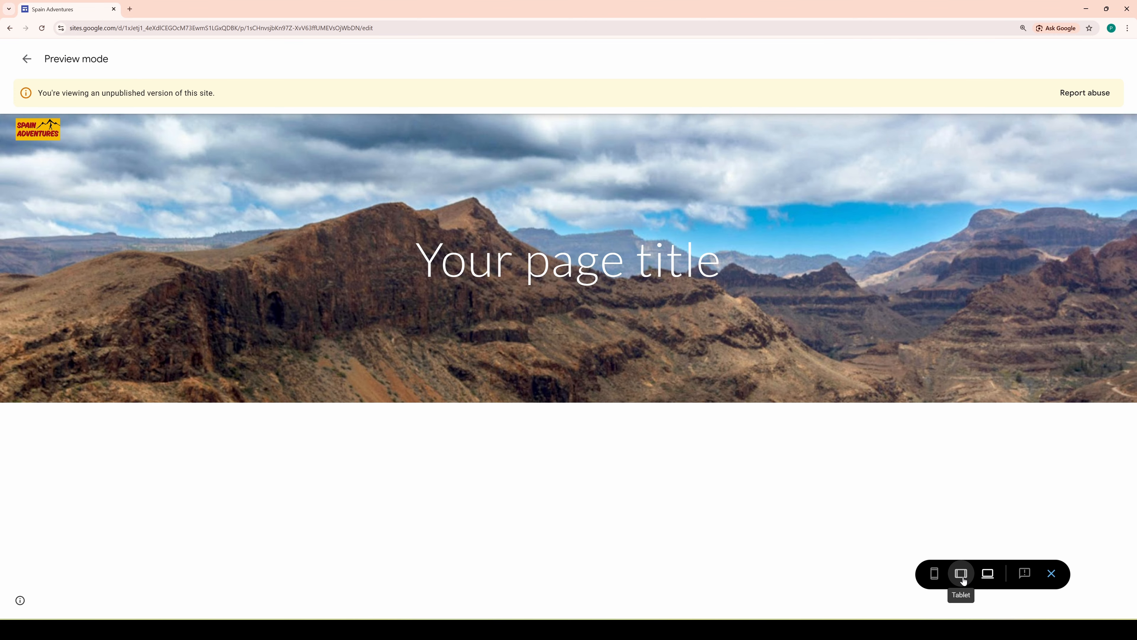
click(962, 579)
click(935, 578)
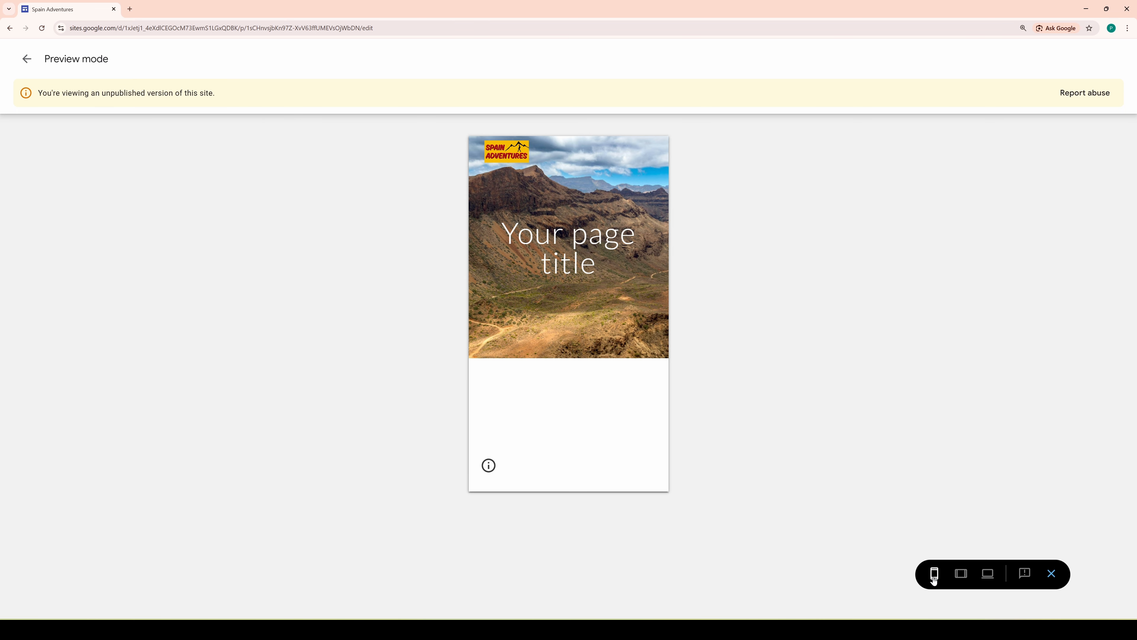
click(1051, 574)
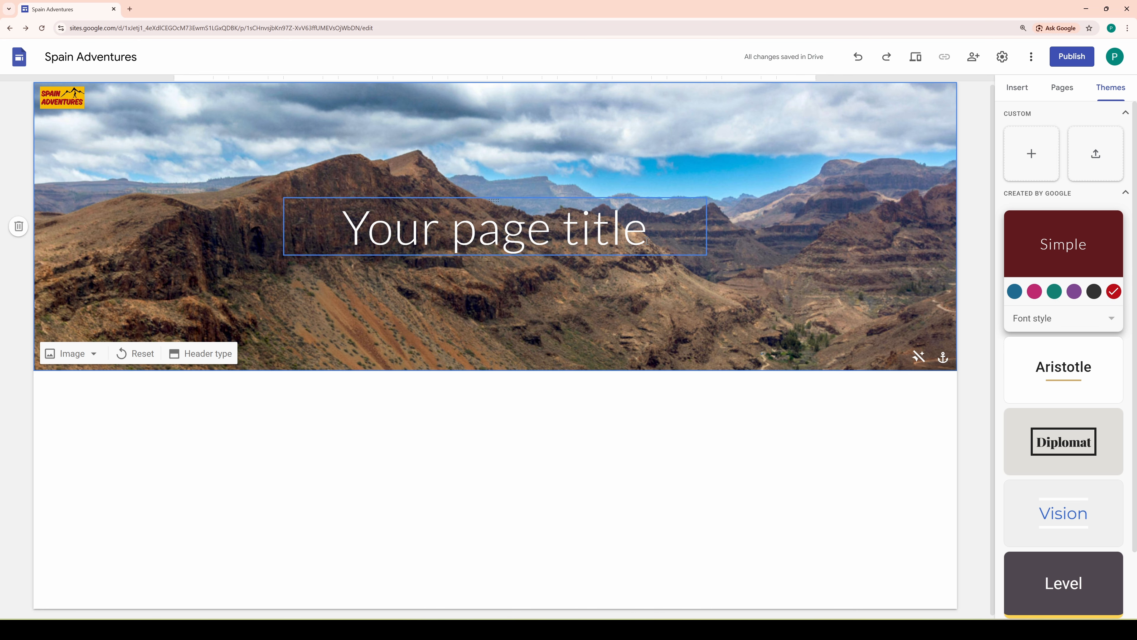
Replace the header's placeholder page title with "Explore Spain!" and apply the Title text style to it.
drag(647, 230, 353, 217)
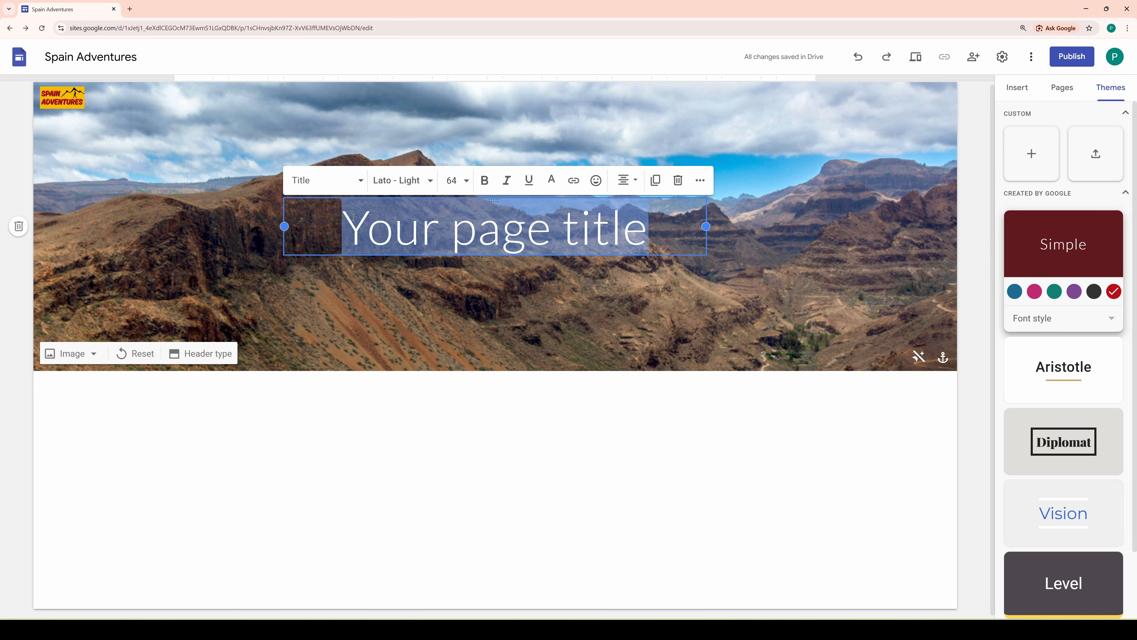
text(Explo)
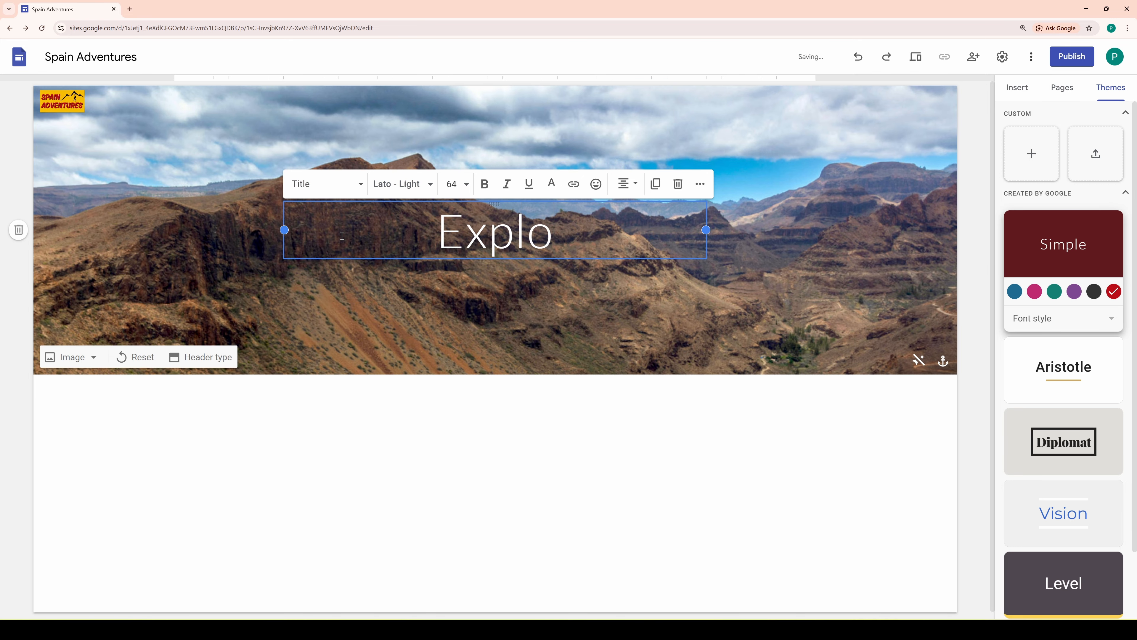
text(re Spain!)
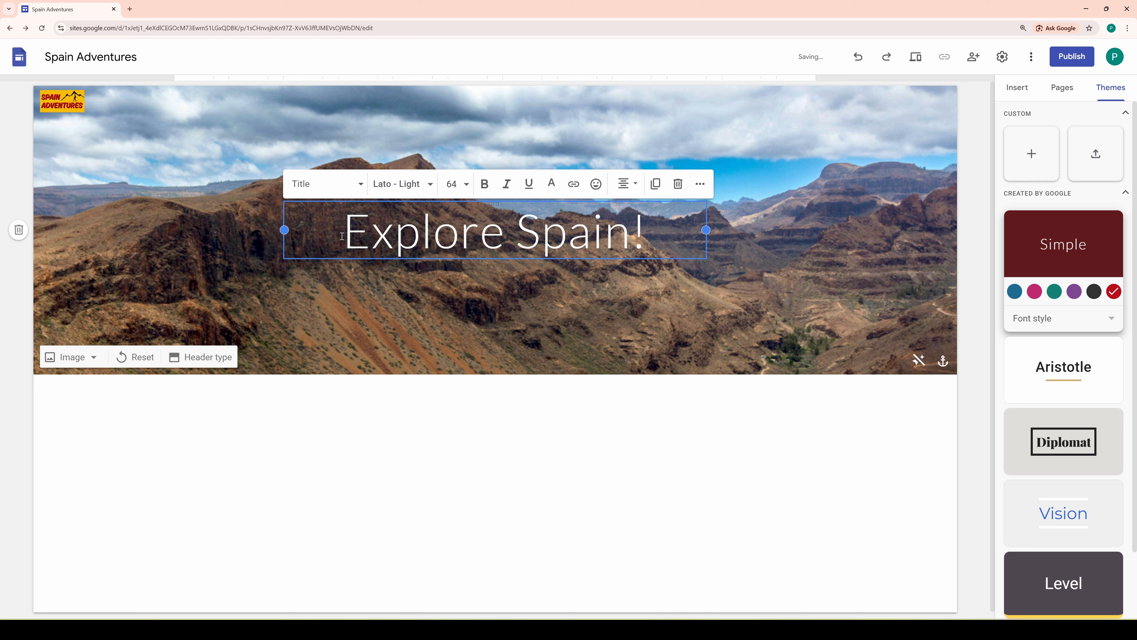
key(ctrl+shift+Left)
key(ctrl+shift+Left)
key(ctrl+shift+Left)
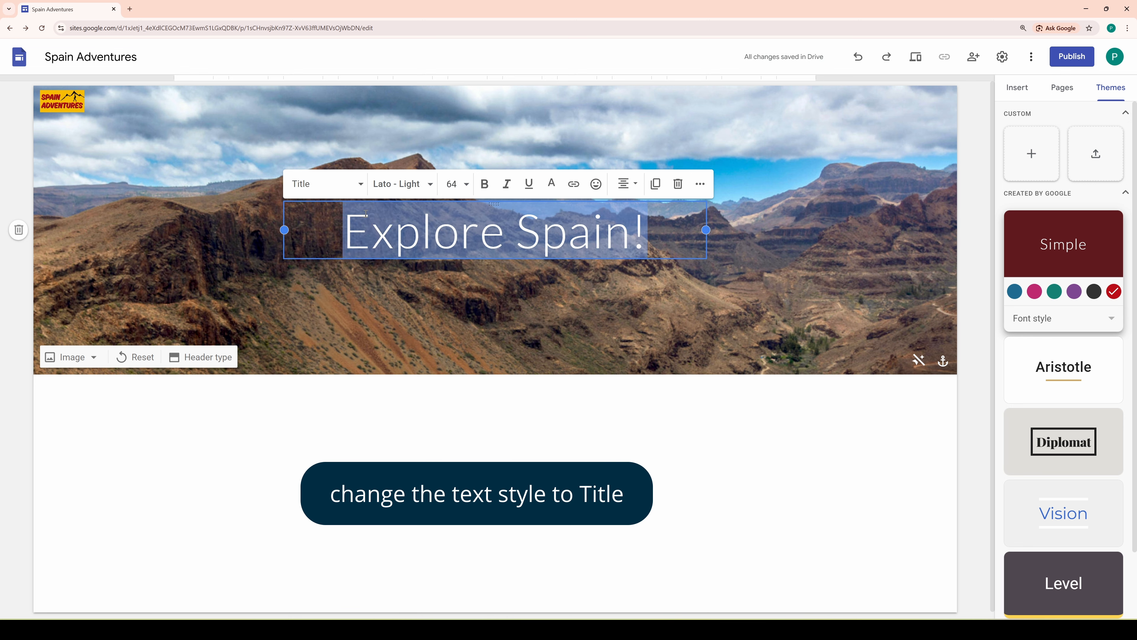
click(331, 183)
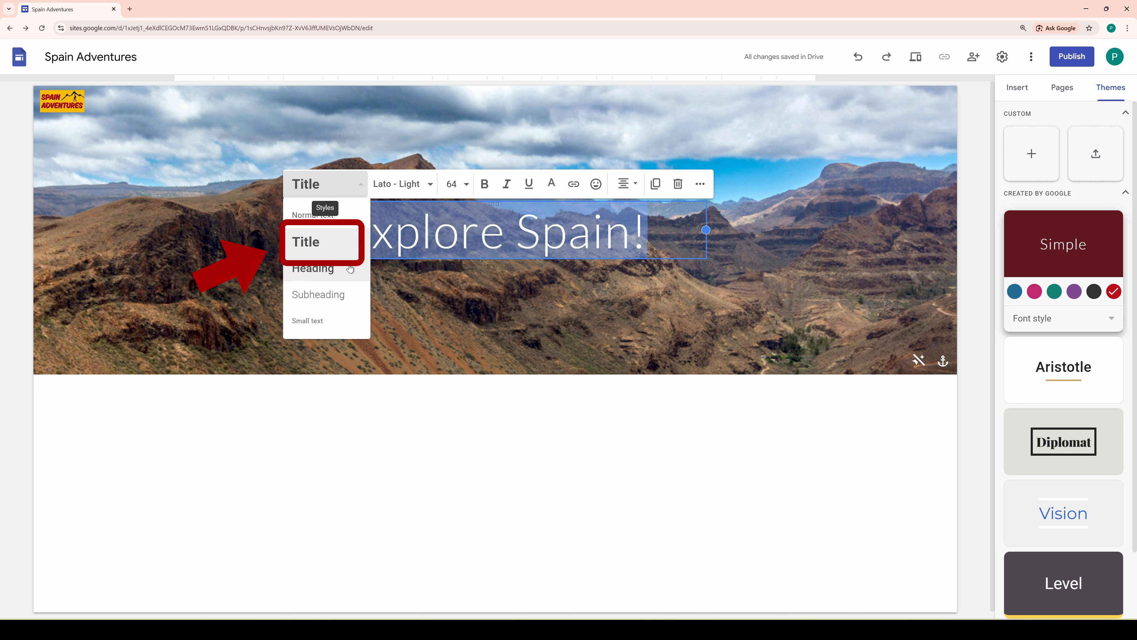
click(349, 241)
Set the "Explore Spain!" title to the Lato font in Normal weight at size 60.
click(402, 183)
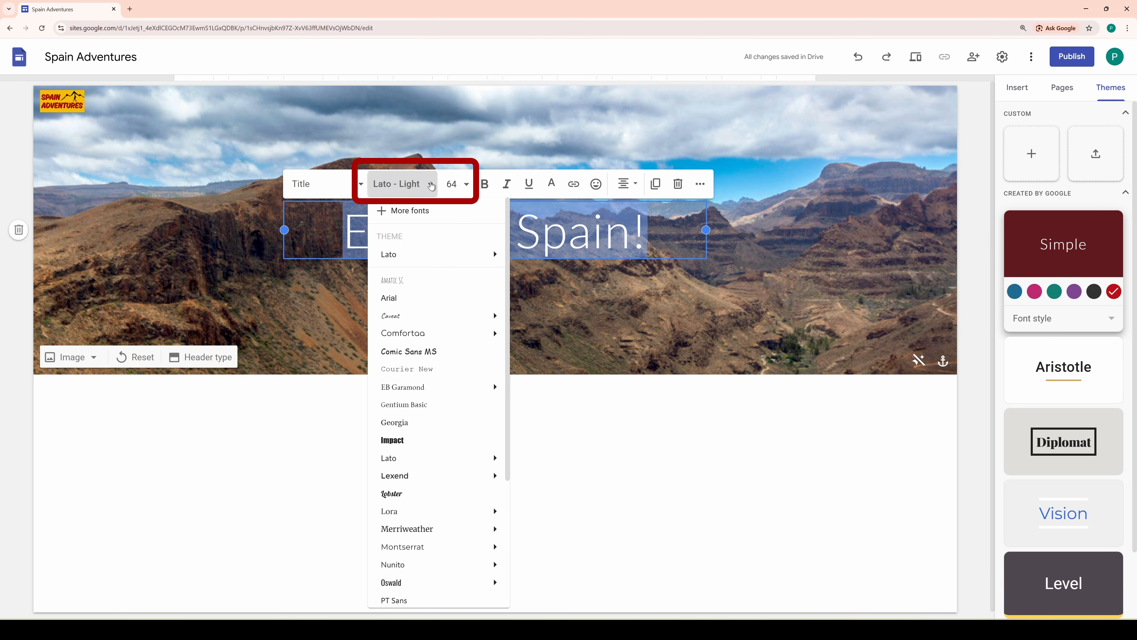
mouse_move(469, 255)
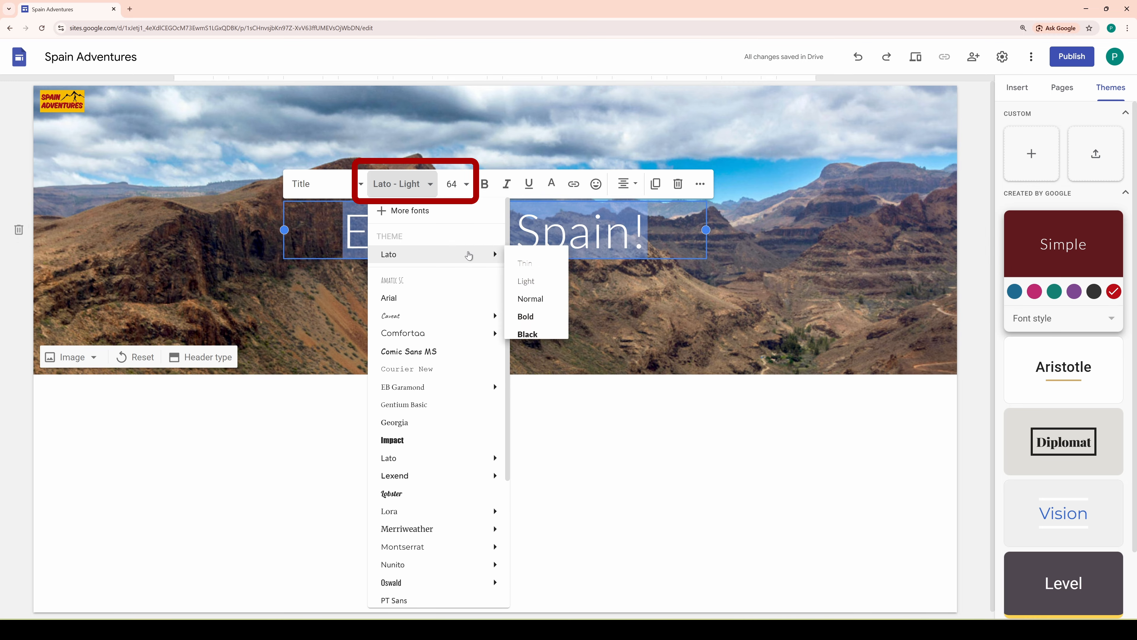
click(557, 299)
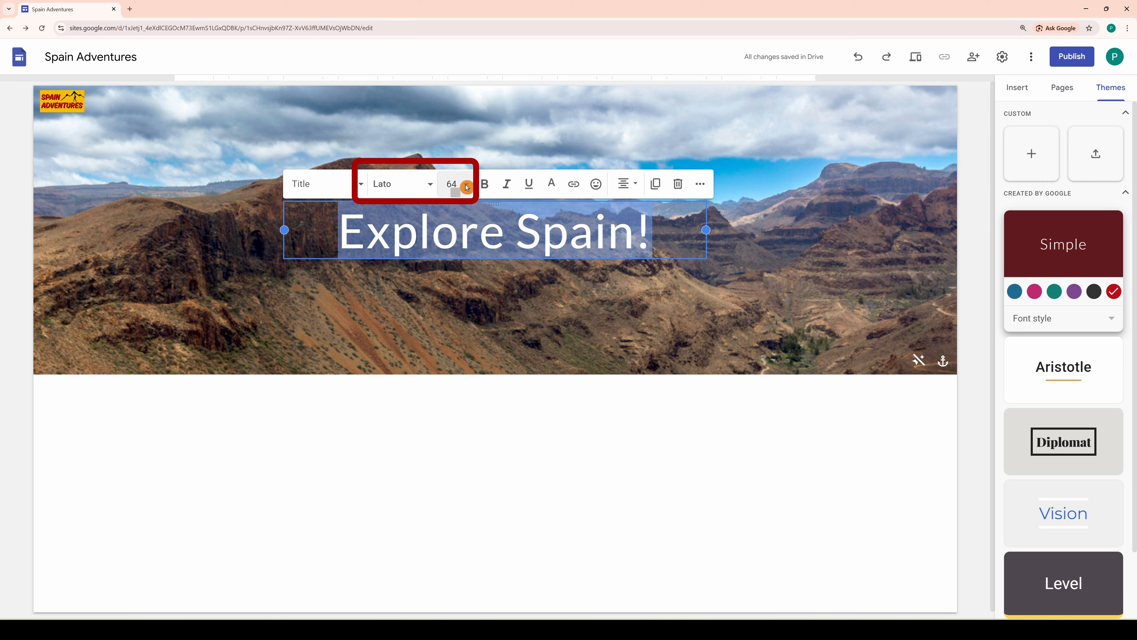
click(466, 186)
click(459, 508)
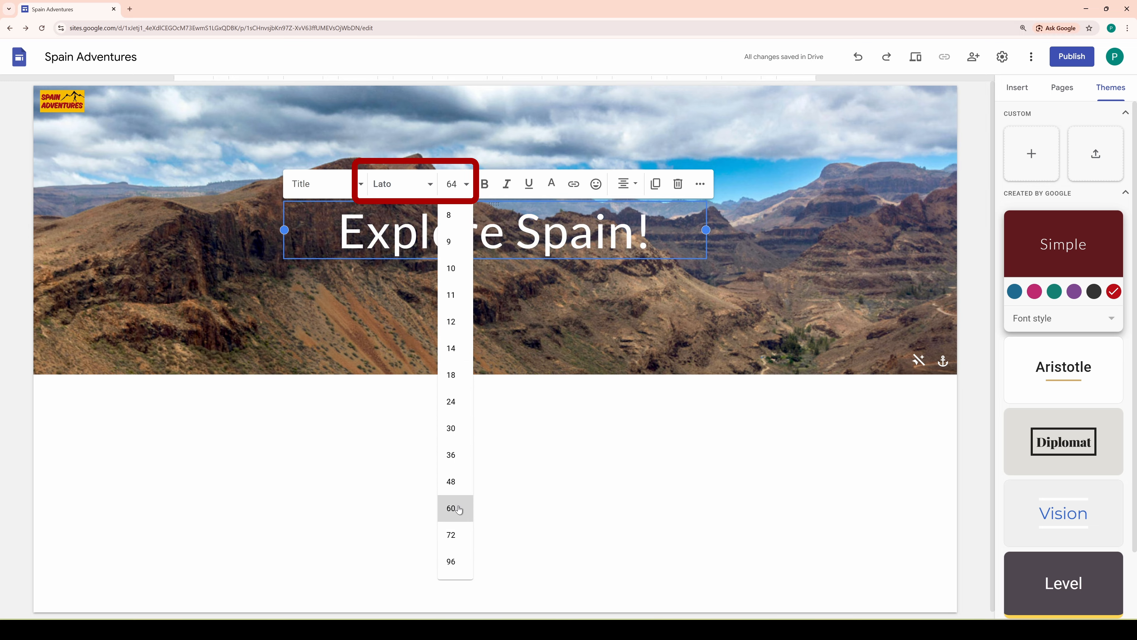
Make the "Explore Spain!" title bold and color it golden yellow.
click(488, 186)
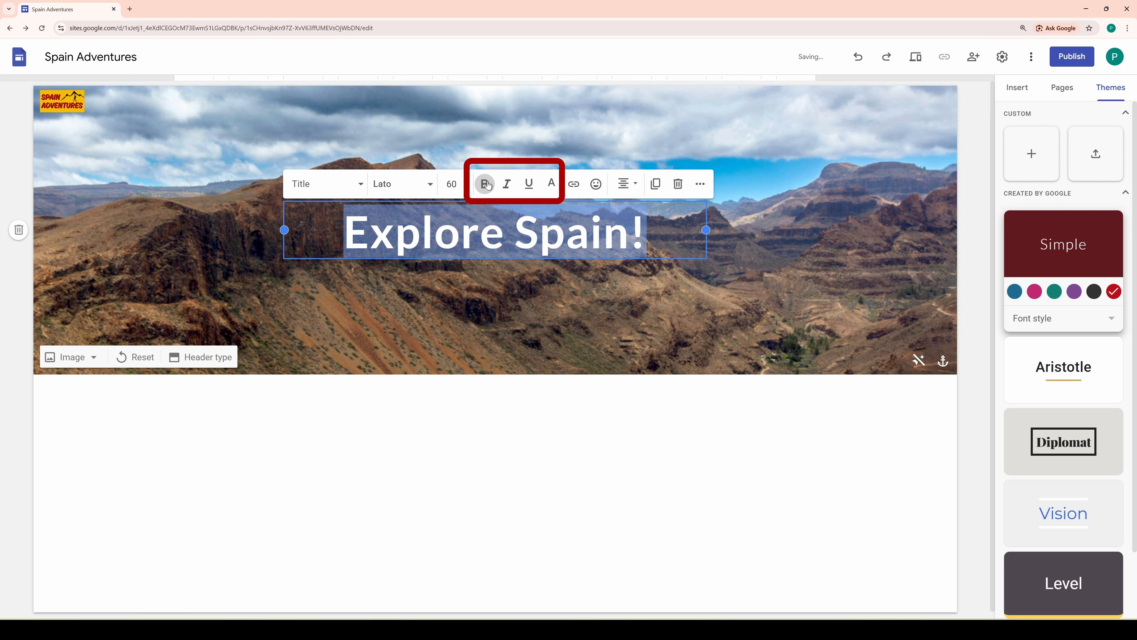
click(552, 184)
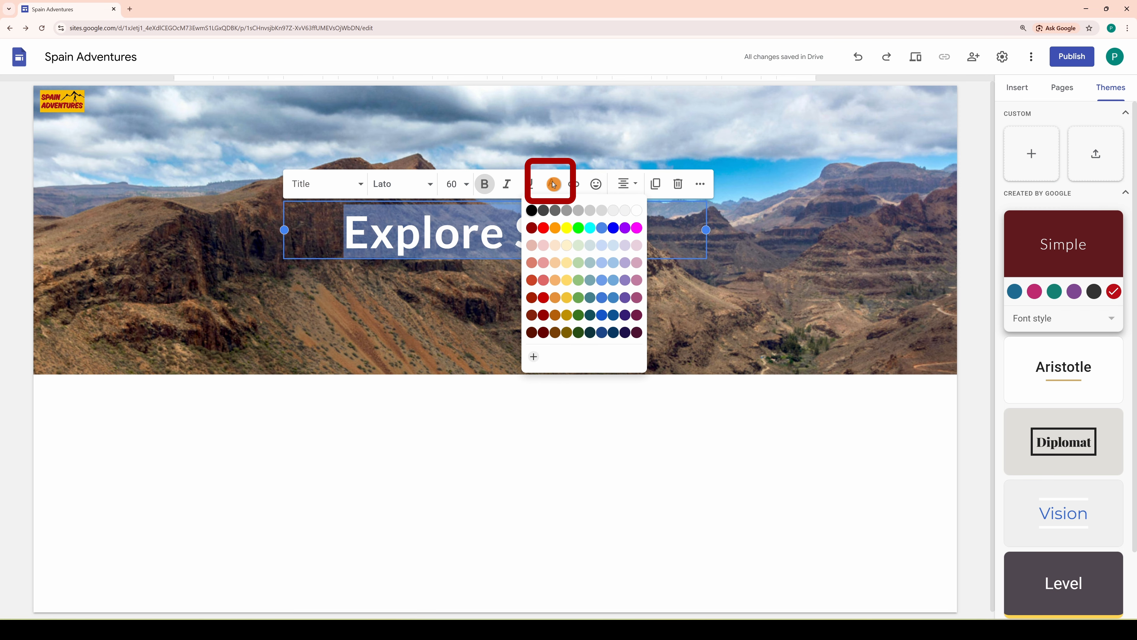
click(566, 297)
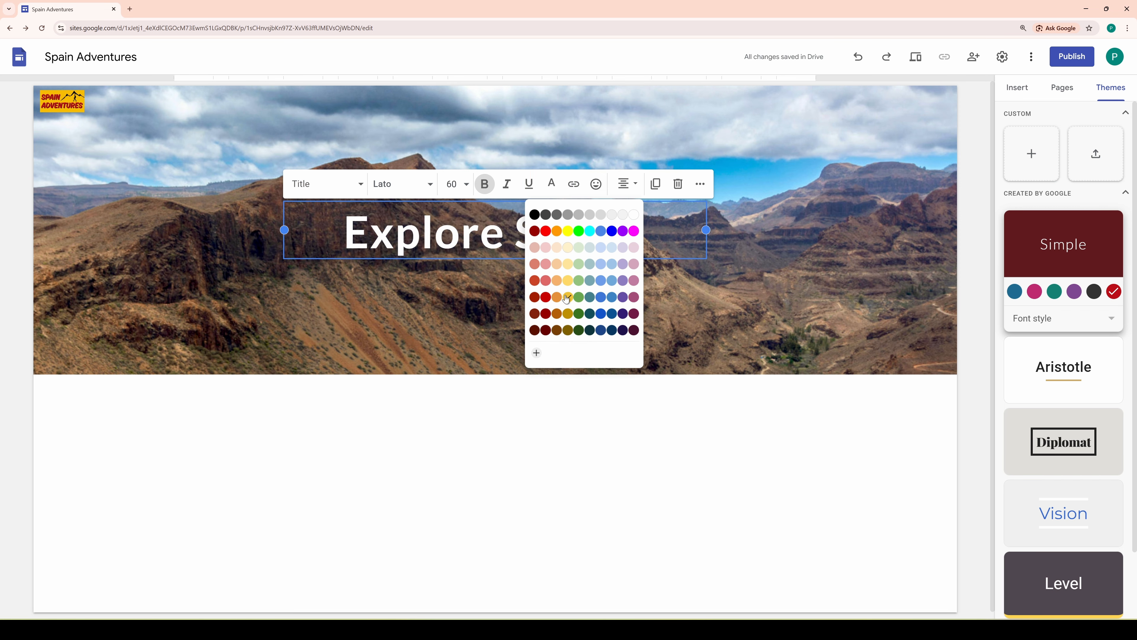
click(635, 184)
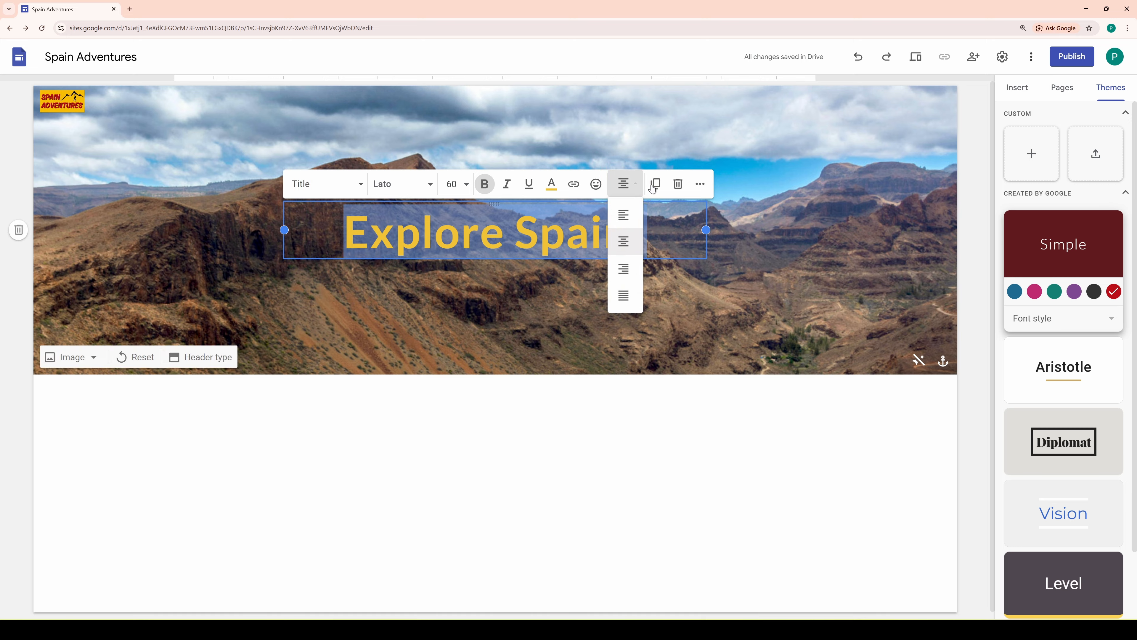
Try clearing all formatting from the "Explore Spain!" title, and undo it.
click(700, 185)
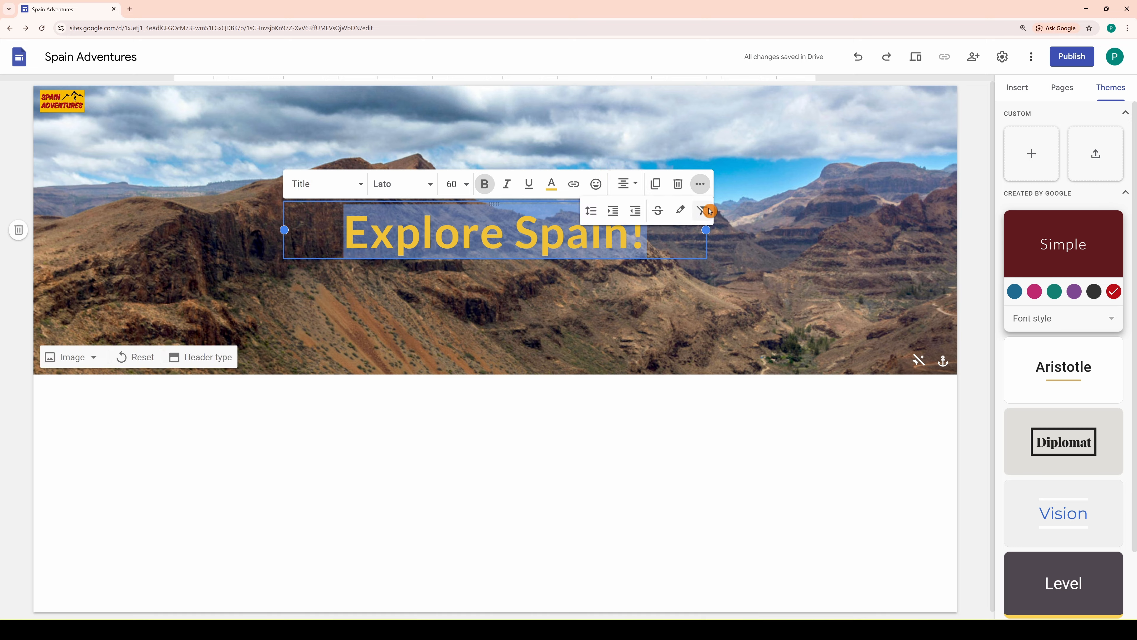
click(704, 213)
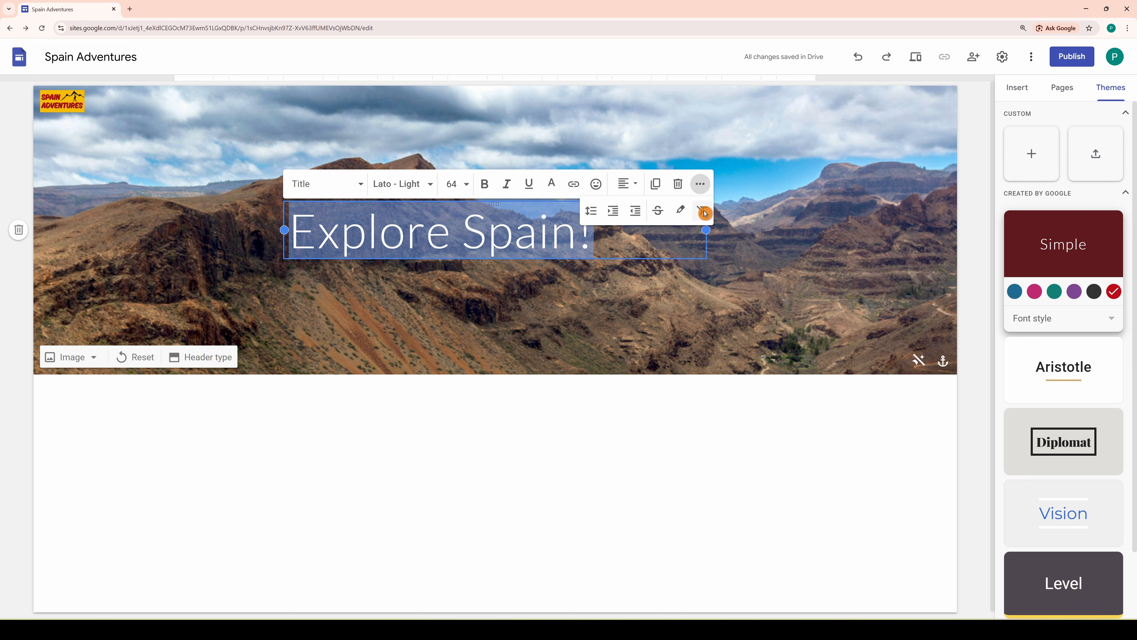
click(859, 56)
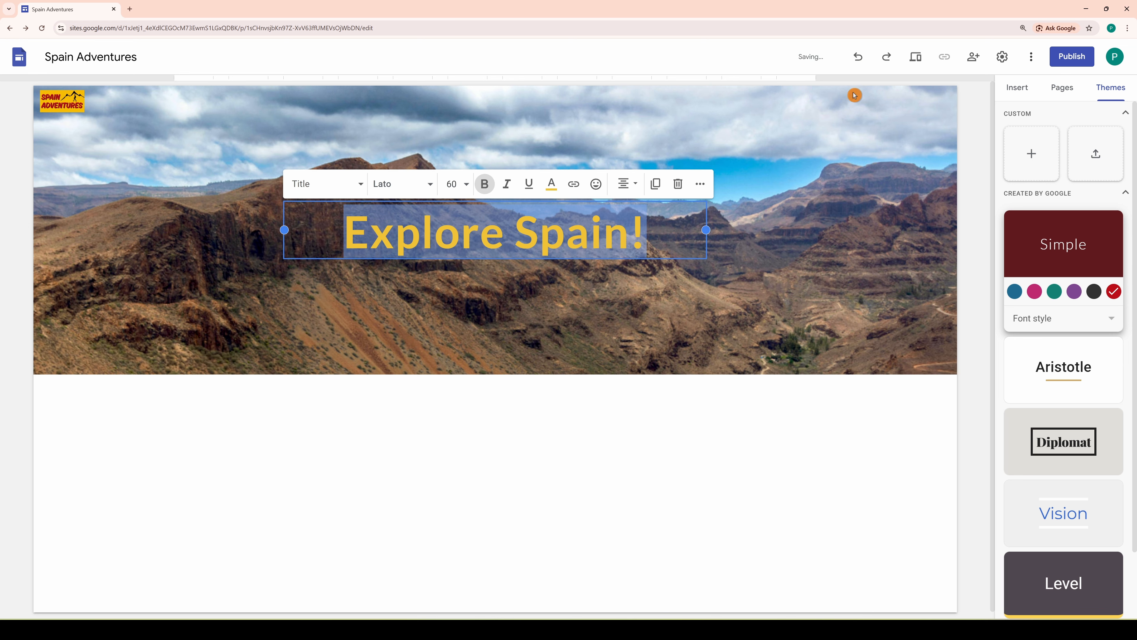
click(693, 431)
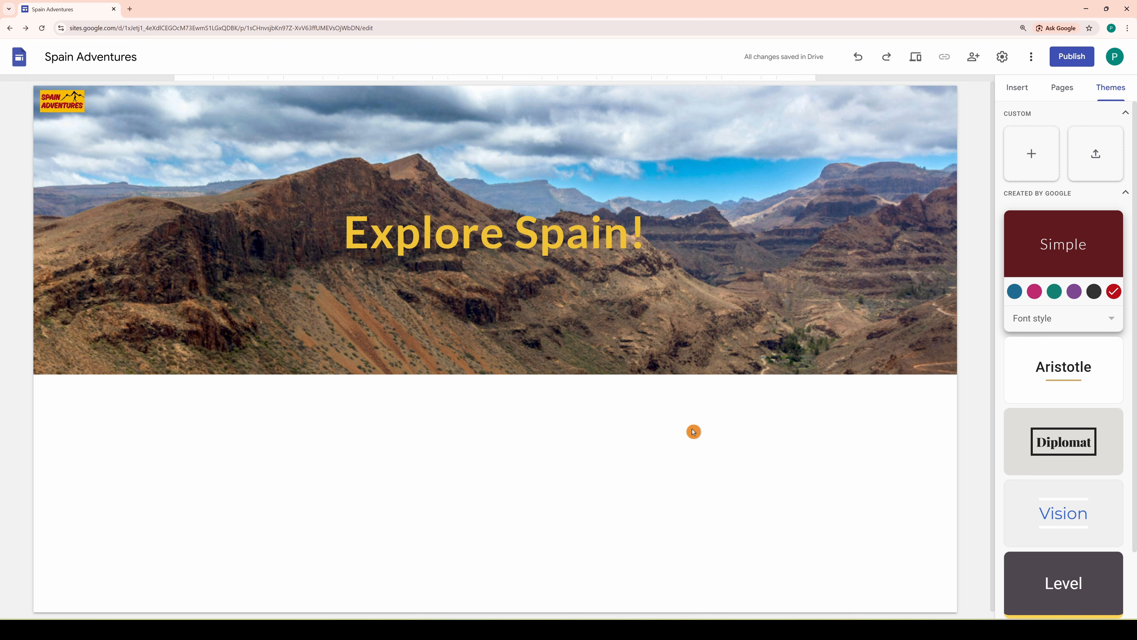
Restore the header image's readability adjustment and move the title box to the left margin of the header's content grid.
click(916, 57)
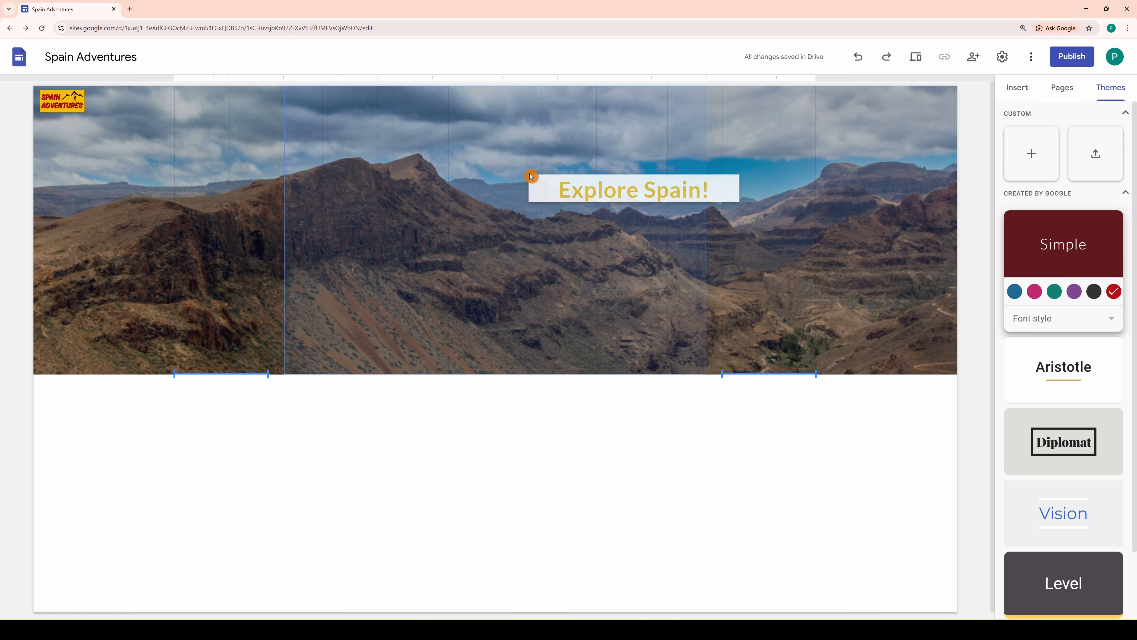
drag(533, 178, 545, 151)
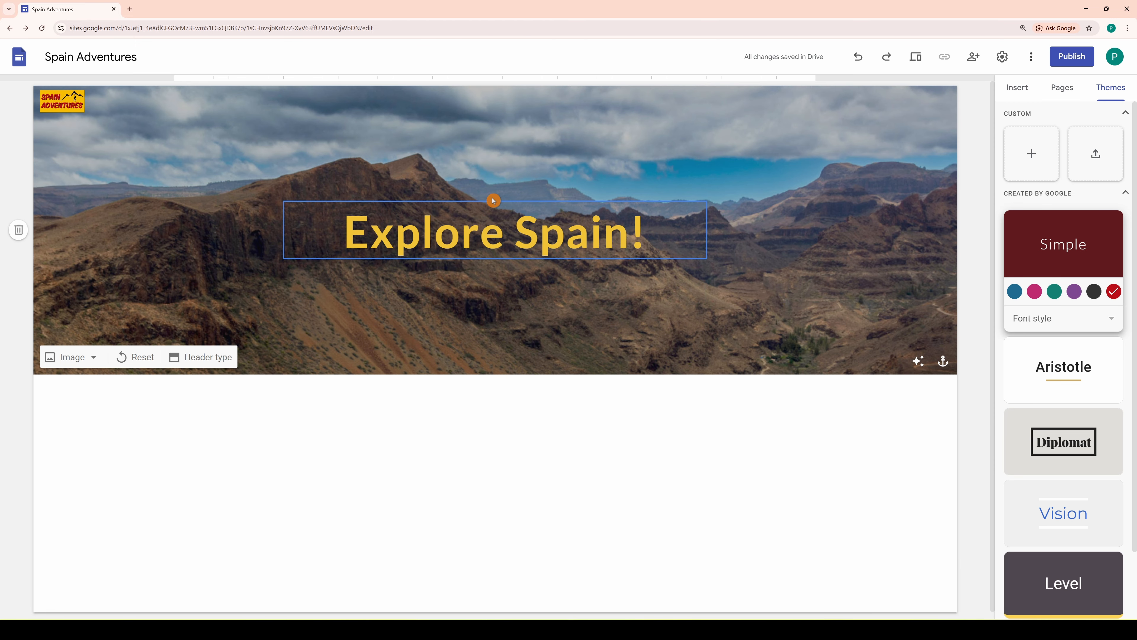
drag(490, 202, 510, 301)
drag(490, 203, 180, 204)
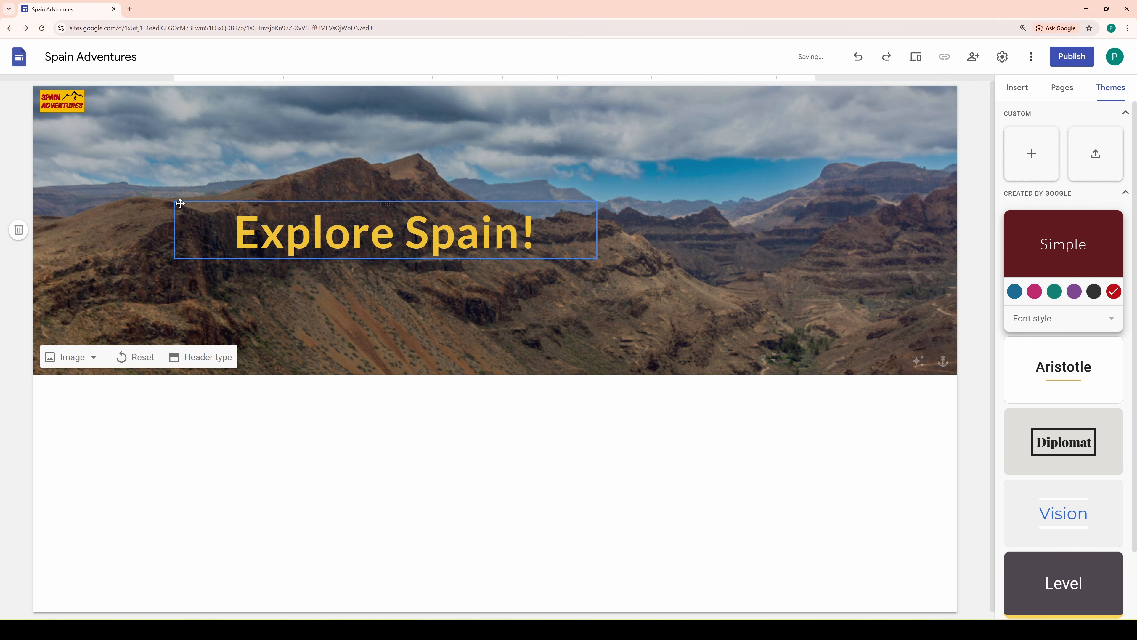
Left-align the title text and preview the site in phone size.
click(235, 232)
click(524, 184)
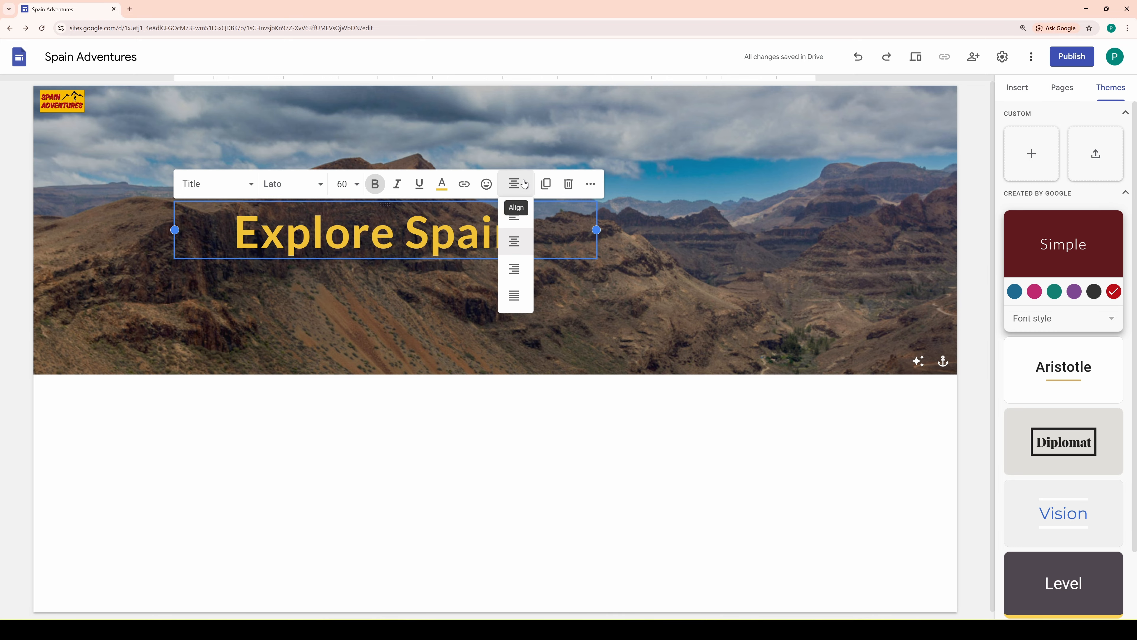
click(514, 214)
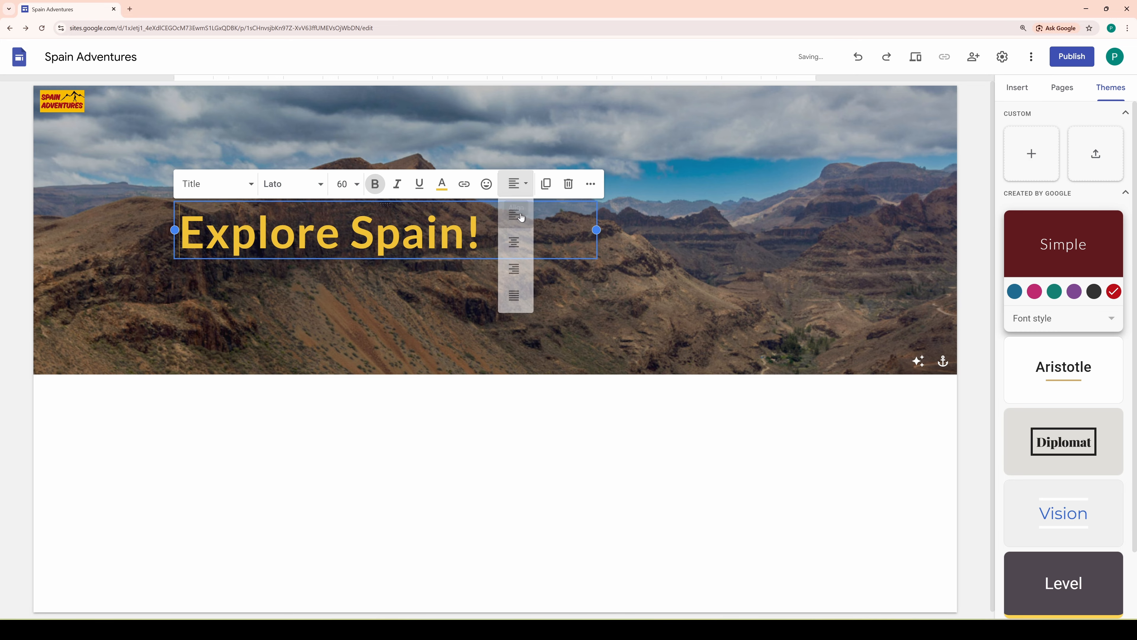
click(916, 57)
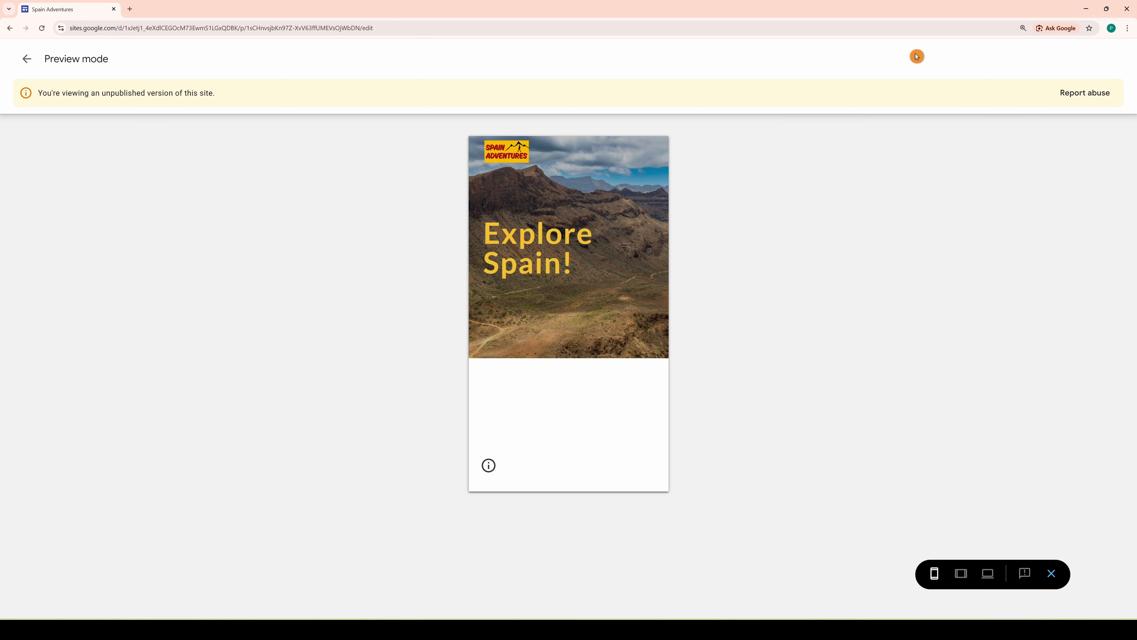
key(Escape)
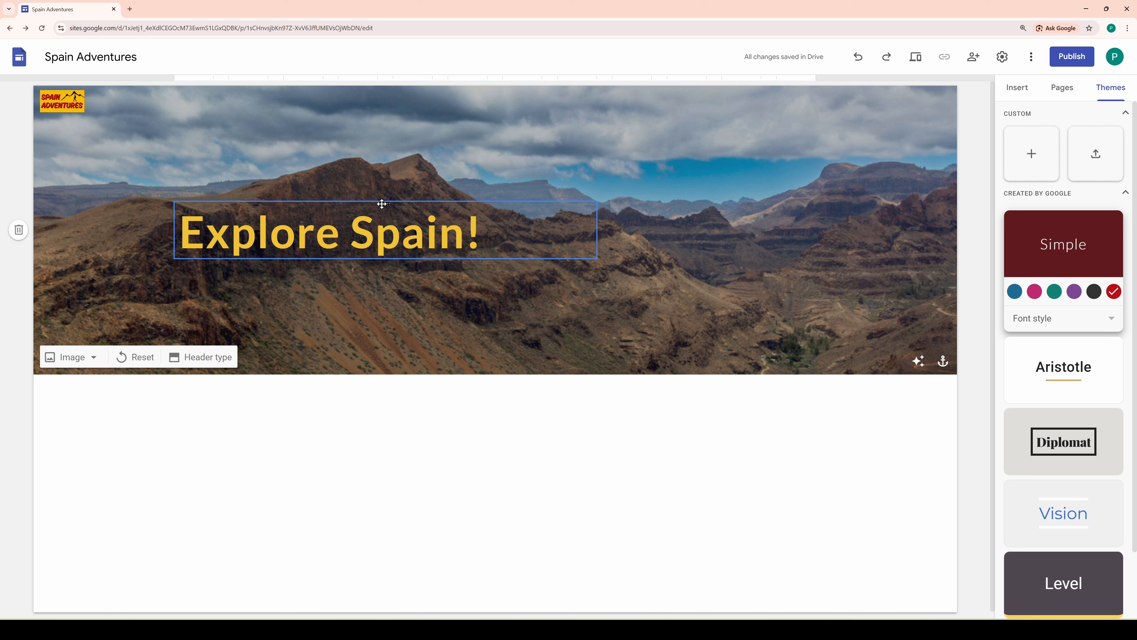
Move the title box back to the horizontal center of the header and center its text.
mouse_move(382, 204)
mouse_down()
mouse_move(506, 204)
mouse_move(477, 215)
mouse_up()
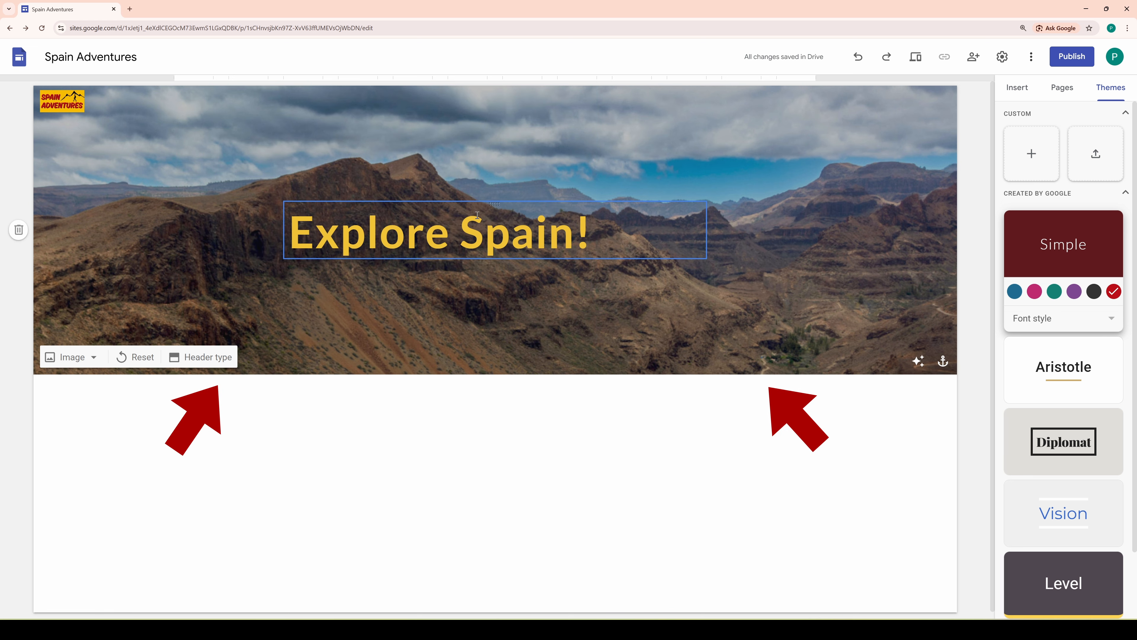
click(457, 231)
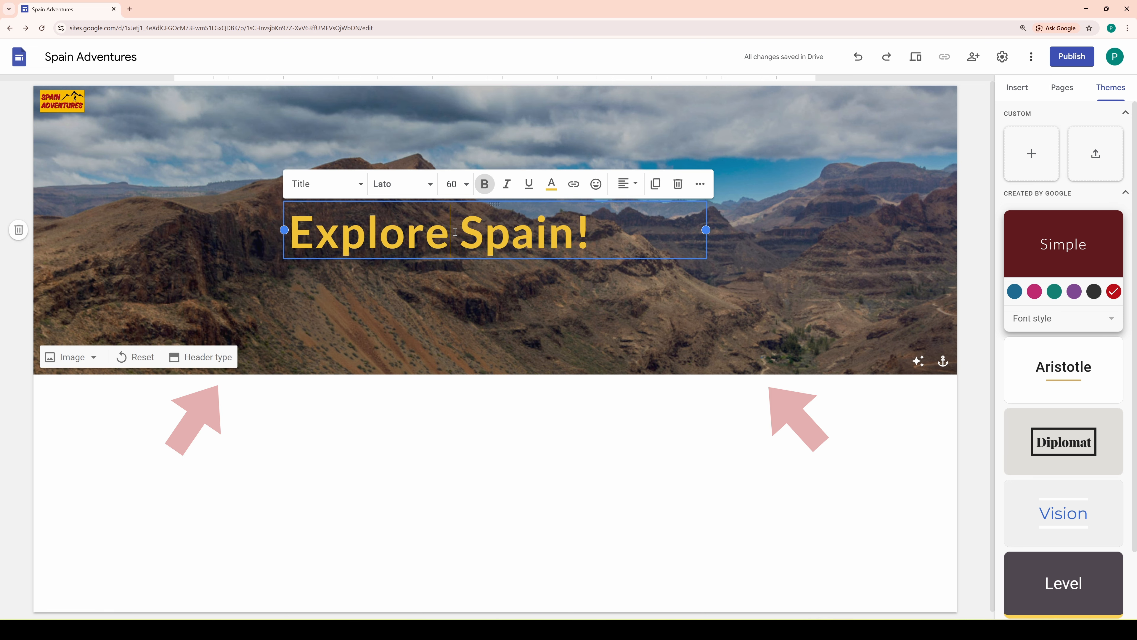
click(638, 184)
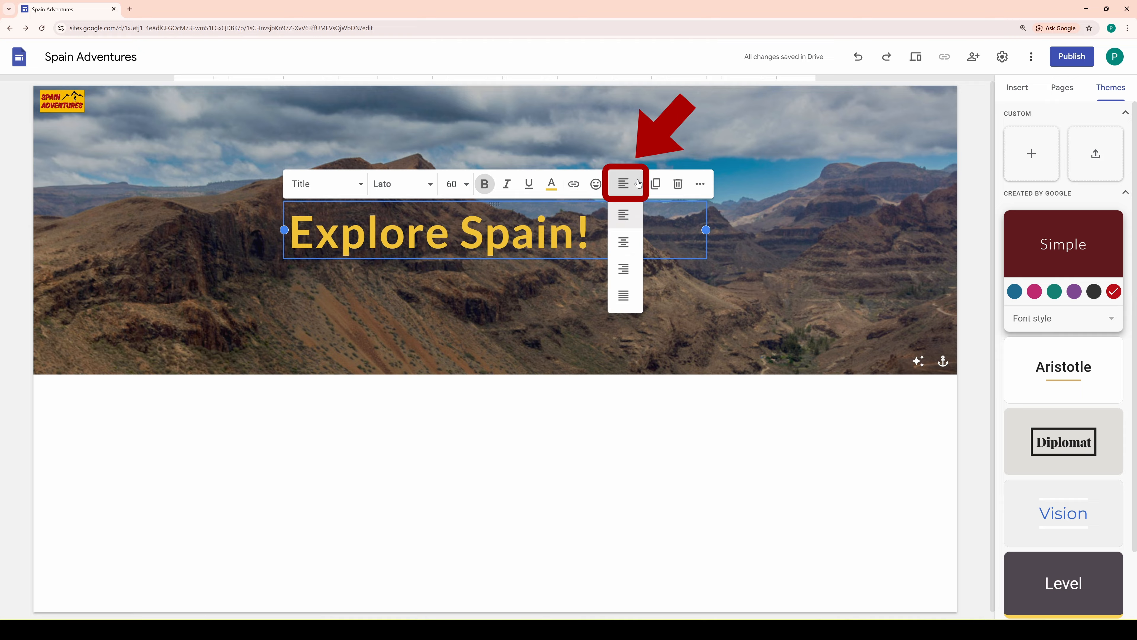
click(625, 242)
click(619, 383)
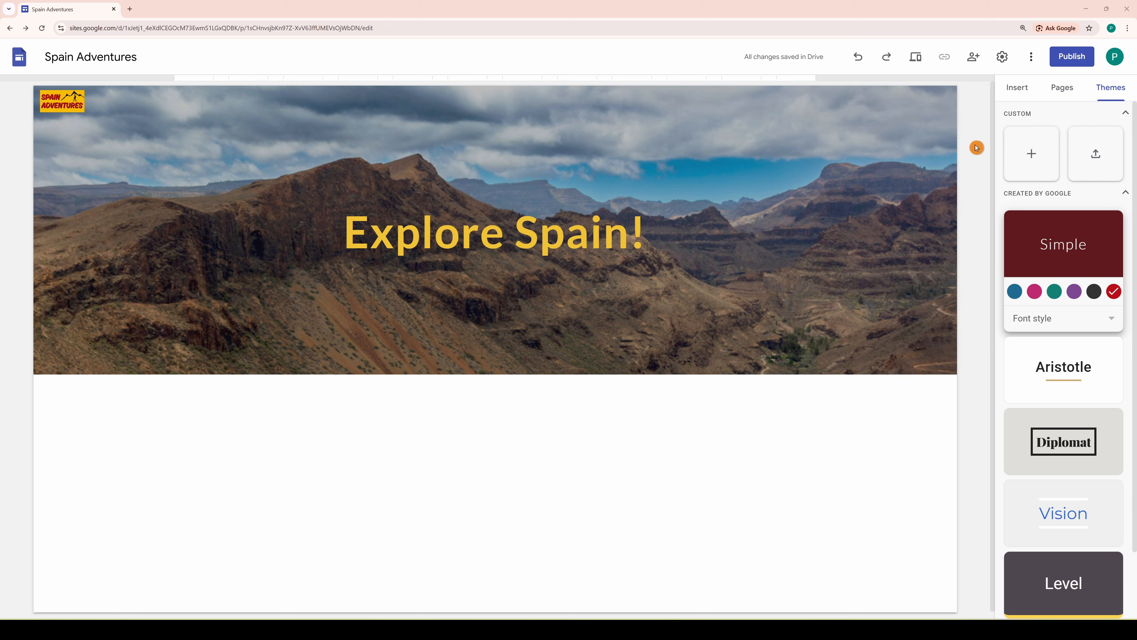
Add a text box reading "Wild Spain Awaits" below the header and give its section the Style 3 color.
click(1018, 88)
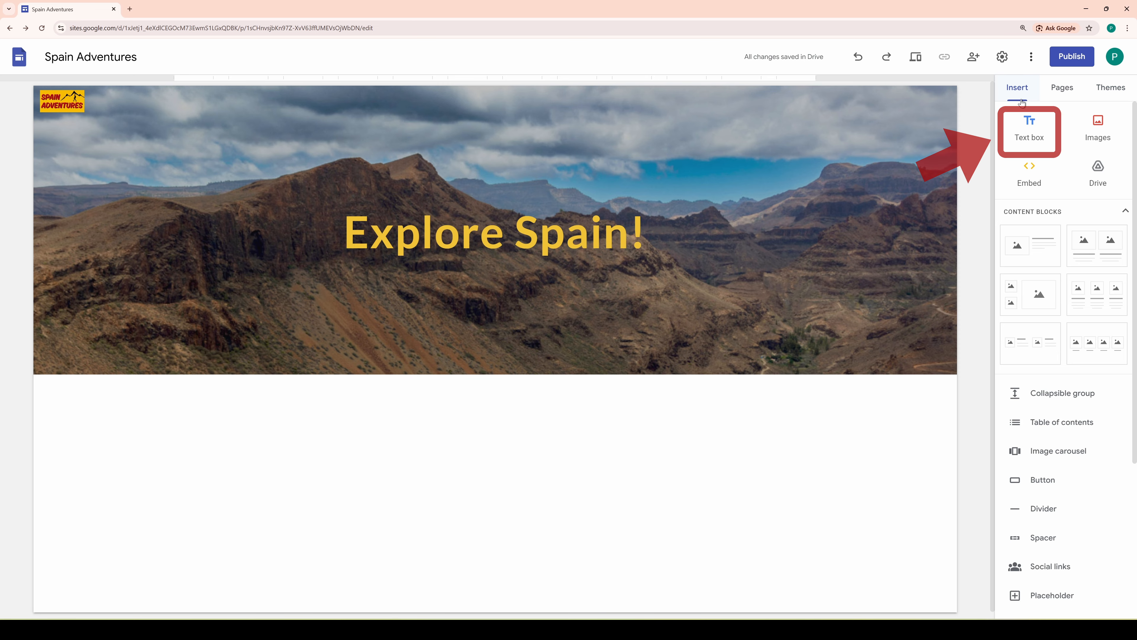
click(1030, 129)
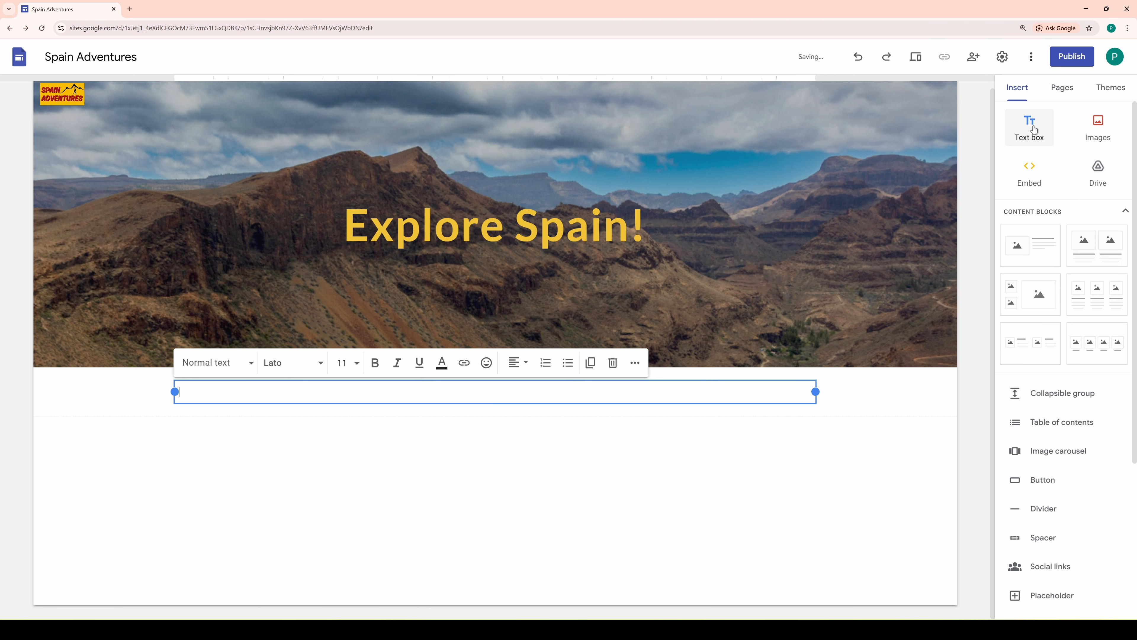
click(19, 375)
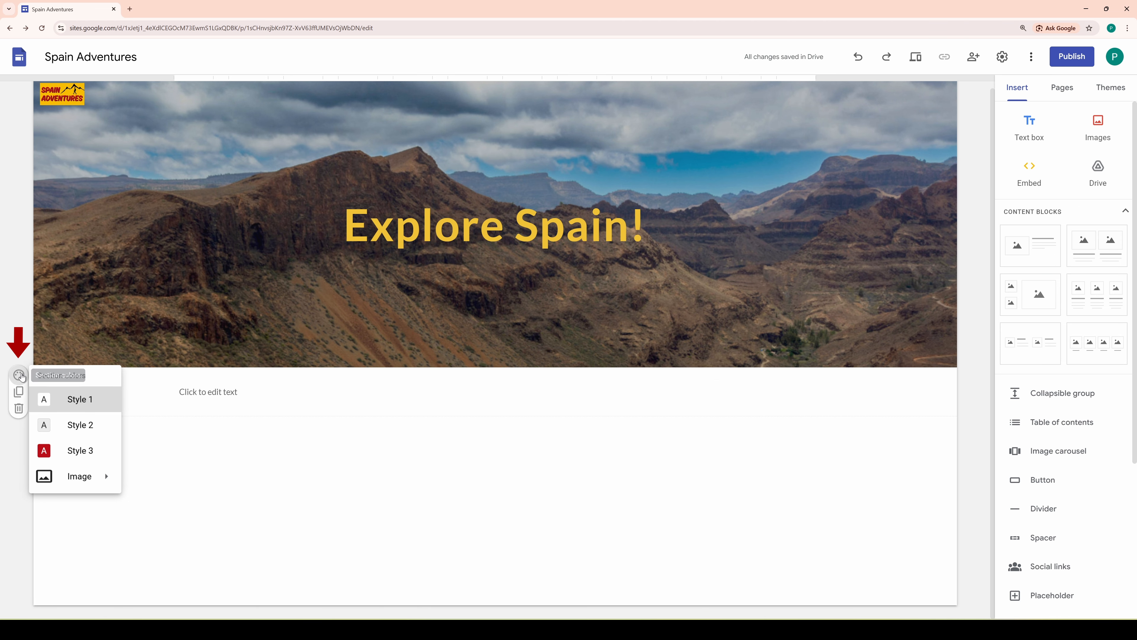
click(85, 456)
click(200, 393)
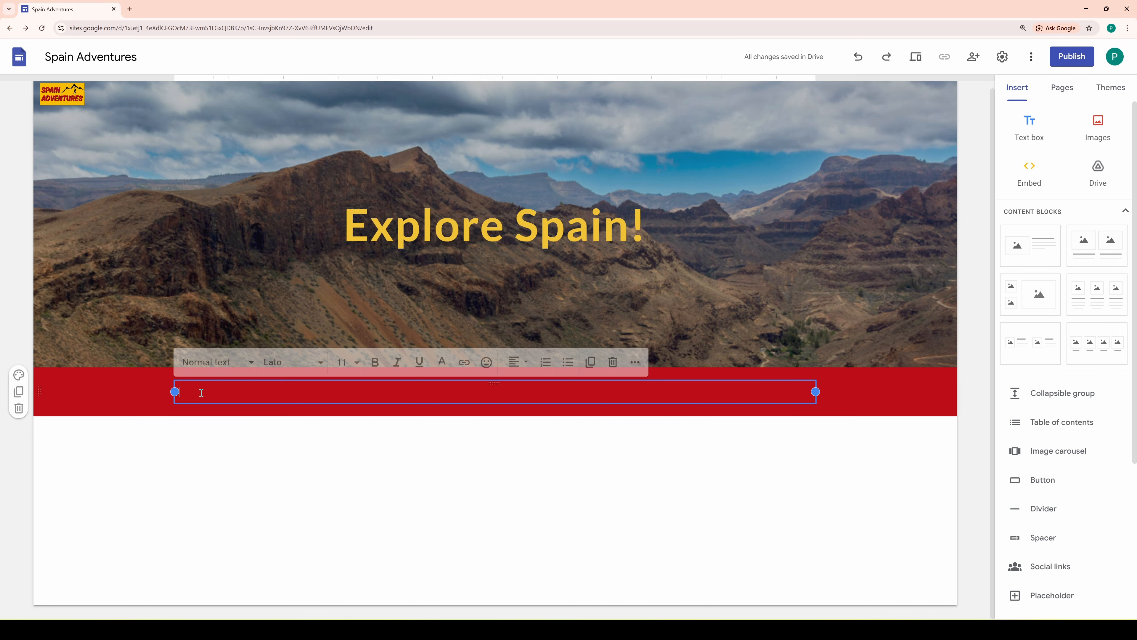
text(Wild Spain Awaits)
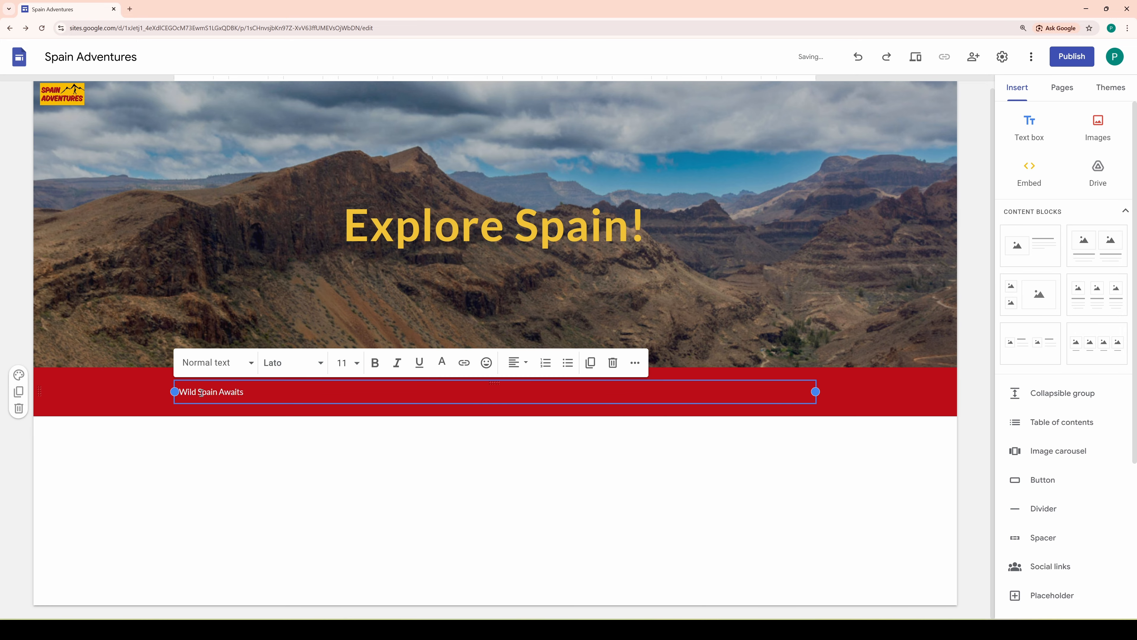
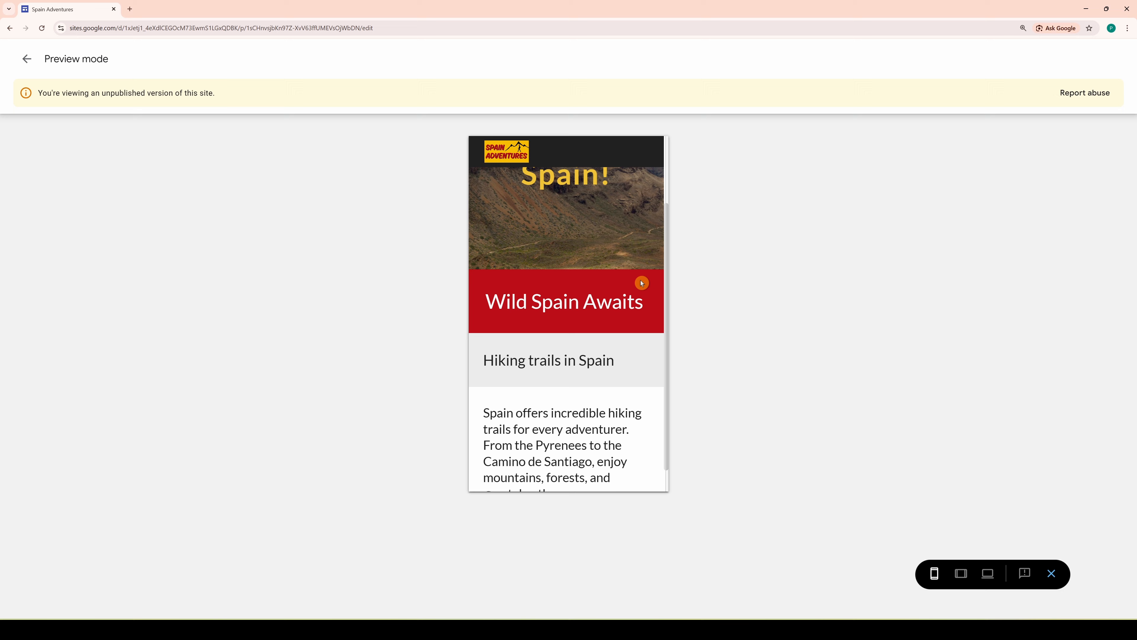
Examine the text sections below the header in the phone-size preview and return to the editor.
scroll(641, 283, down, 1)
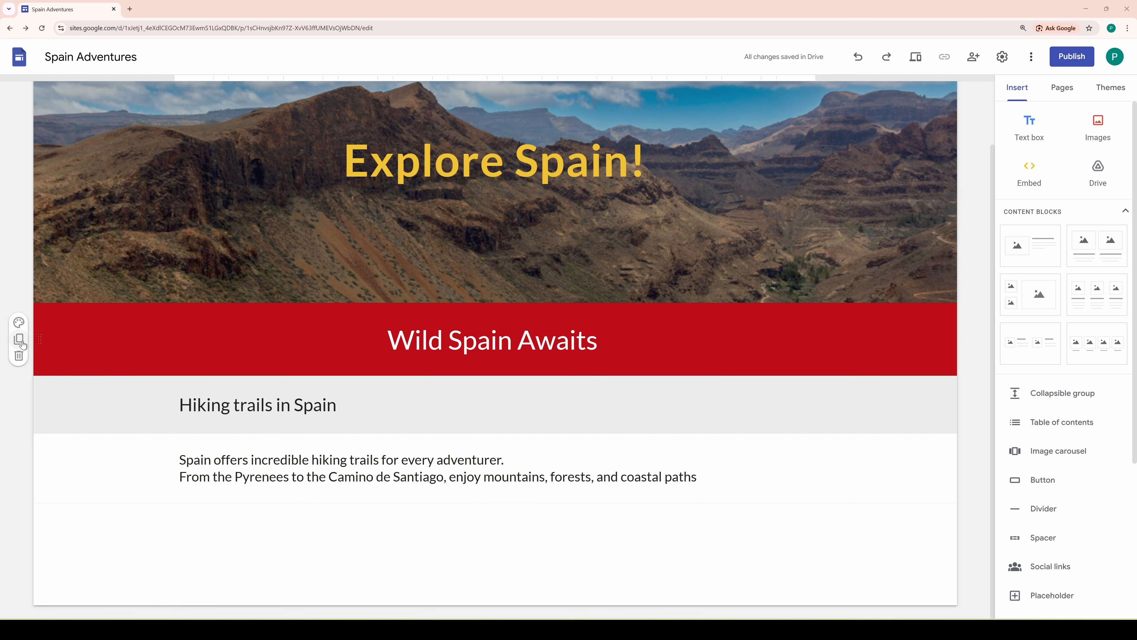
Try duplicating the "Wild Spain Awaits" section and moving the copy below the "Hiking trails in Spain" section, and delete the copy.
click(19, 339)
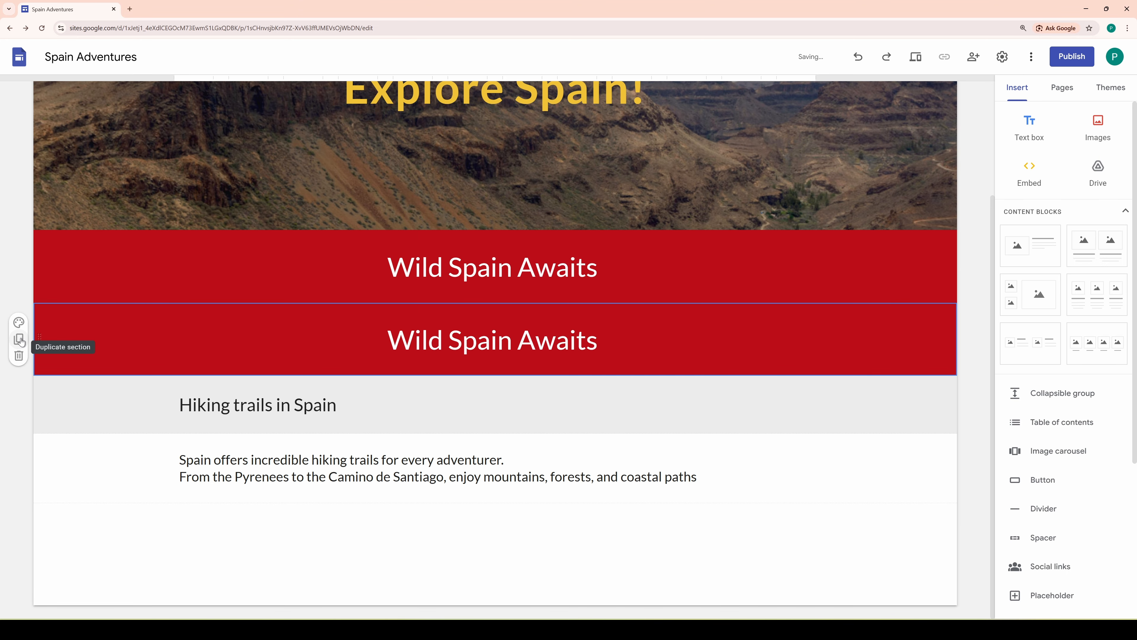
drag(40, 336, 53, 435)
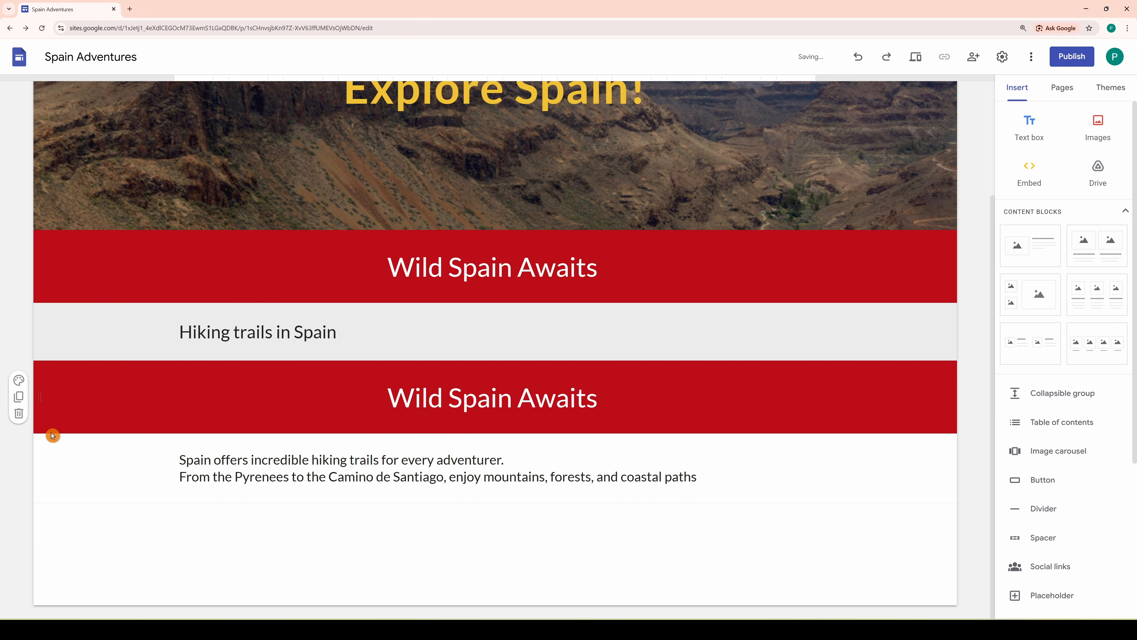
click(18, 414)
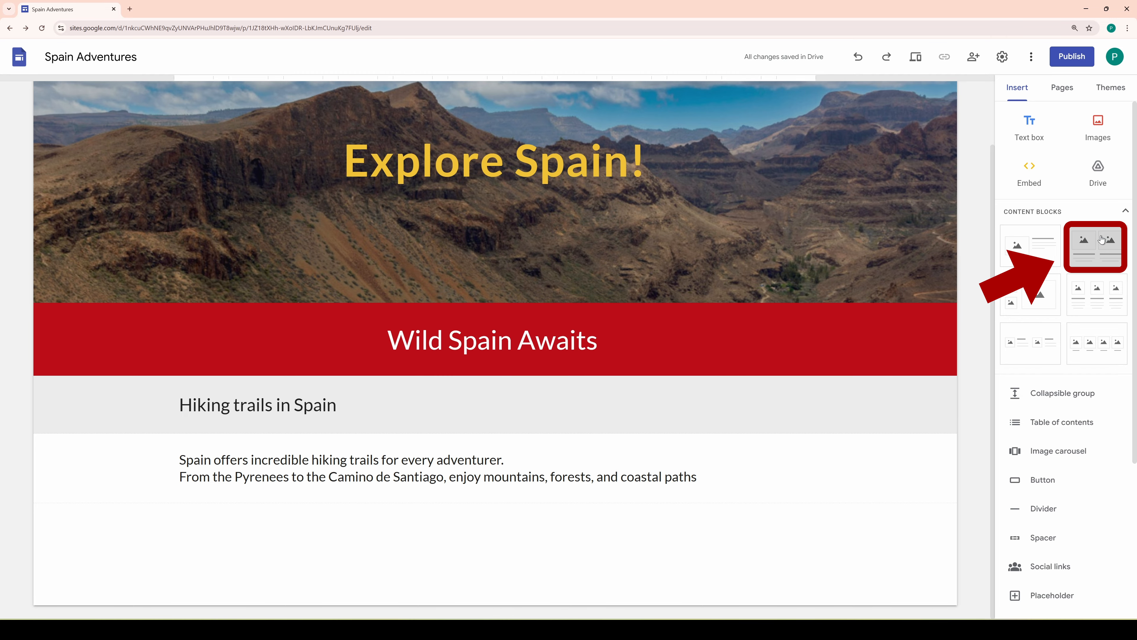
Insert the content block with two captioned images and upload Pyrenee.JPG into its first image placeholder.
click(1101, 240)
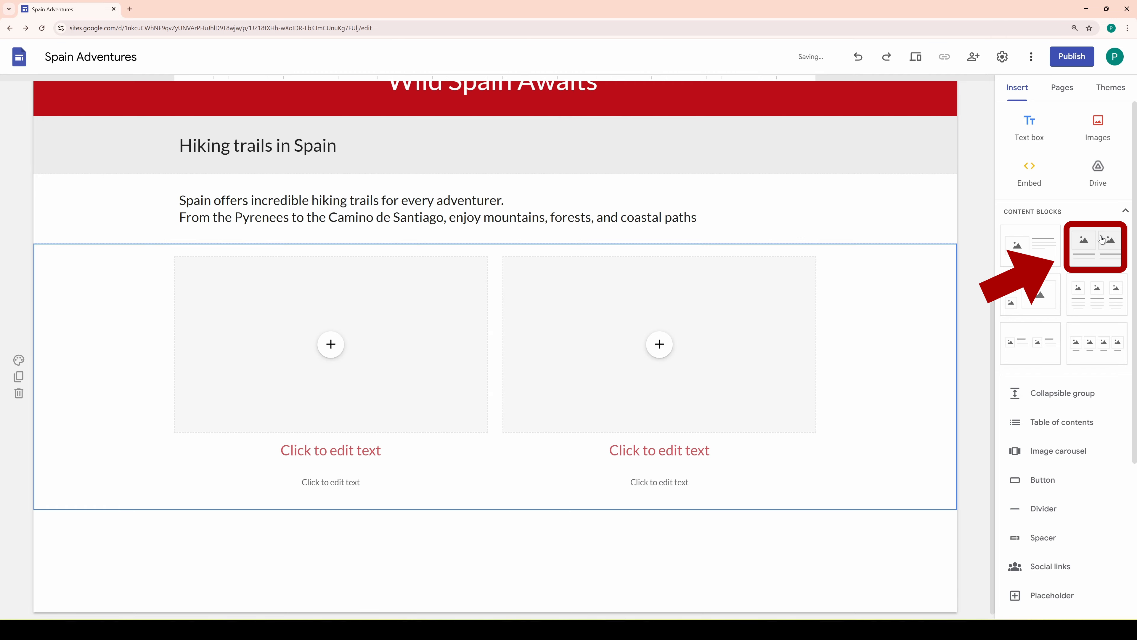
click(331, 338)
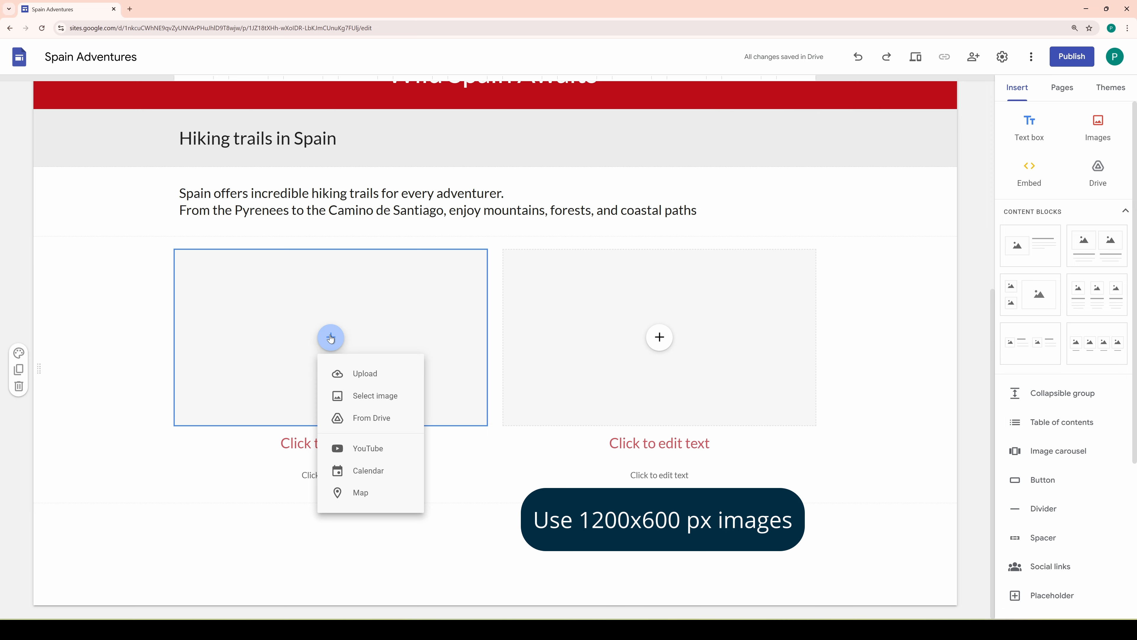
click(380, 375)
click(457, 418)
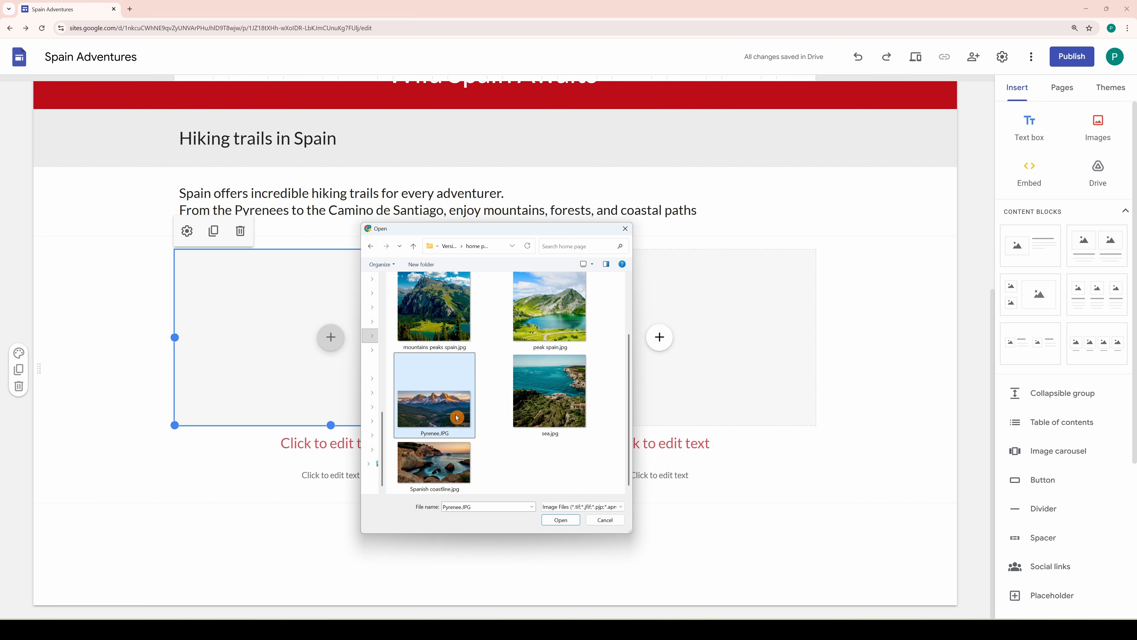
click(558, 520)
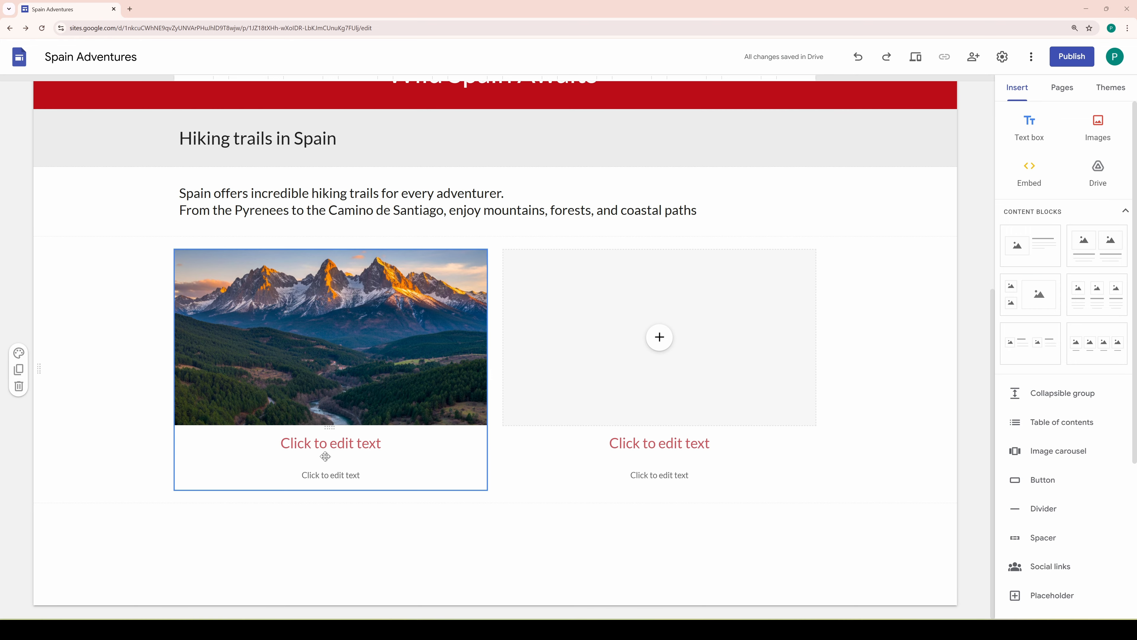
Give the first image the heading "Regions" and a description beginning "Spain offers a variety of hiking regions, from alpine mountains to sunny coastal paths.".
click(327, 445)
text(Regions)
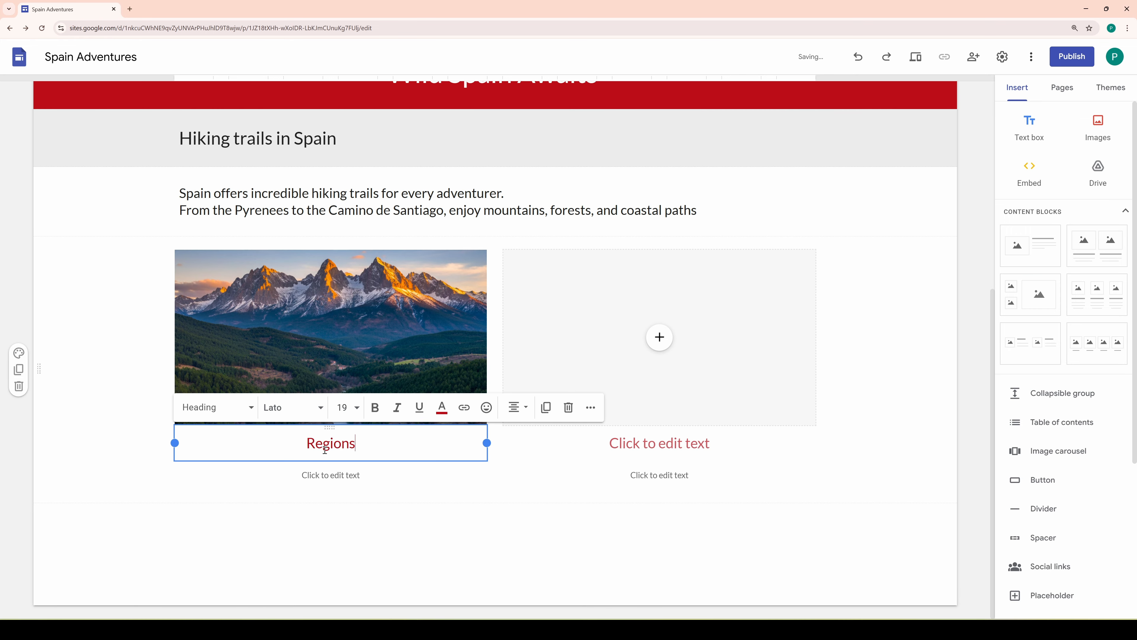
click(311, 476)
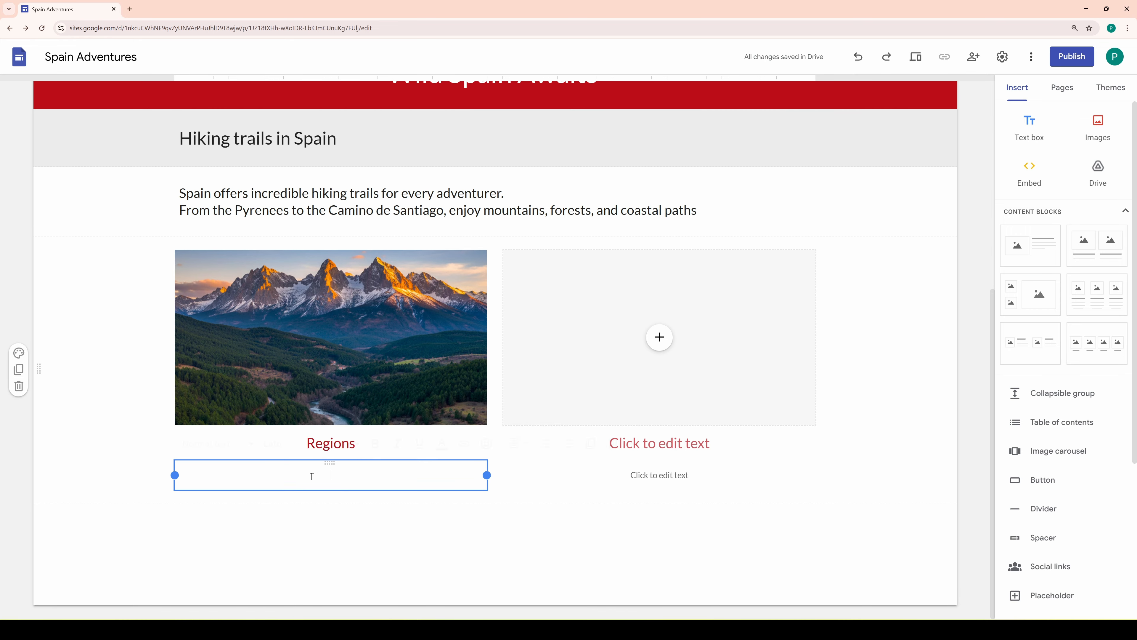
text(Spain offers a variety of hiking regions, from alpine mountains to sunny coastal paths. Each region has unique trails and scenery for every adventurer)
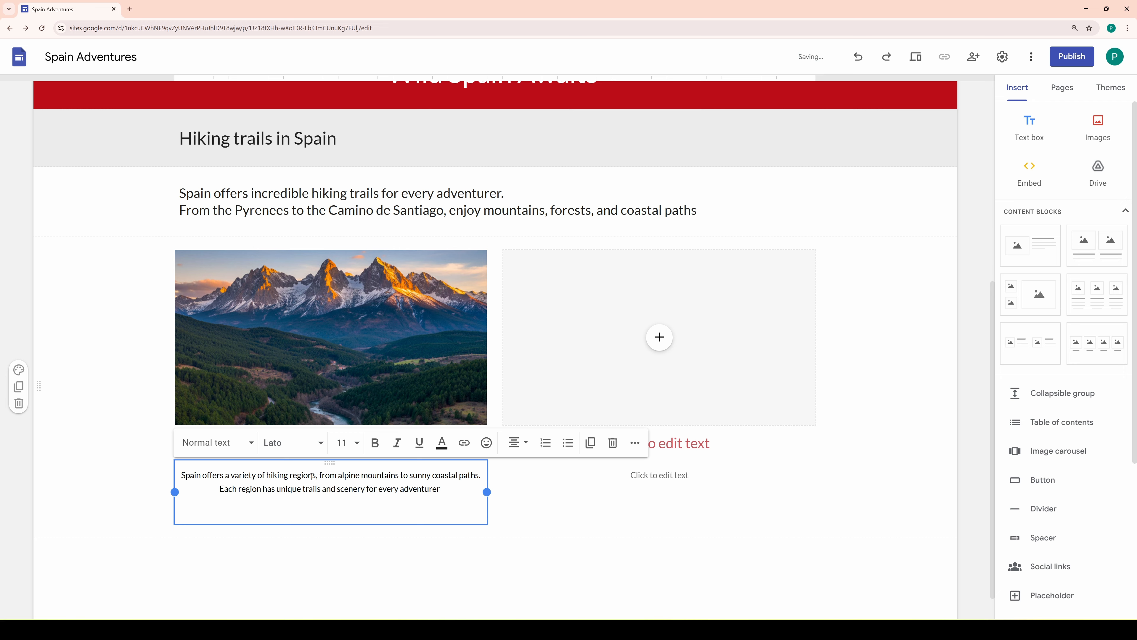
key(BackSpace)
click(450, 595)
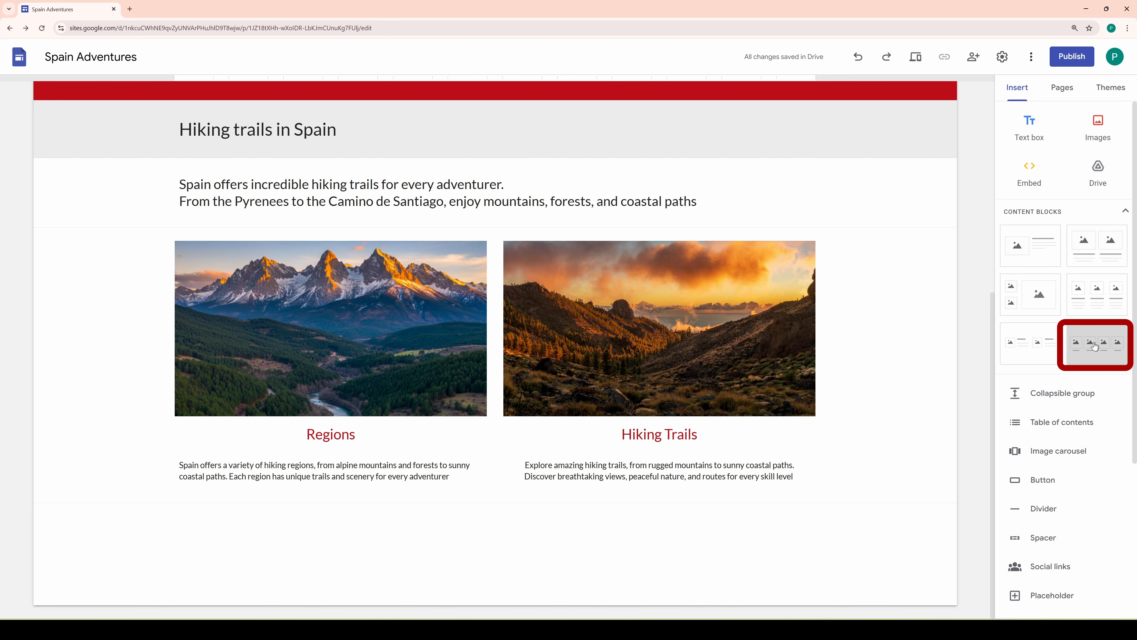
Insert the content block with four captioned images and upload sea.jpg into its first image placeholder.
click(1094, 345)
click(249, 386)
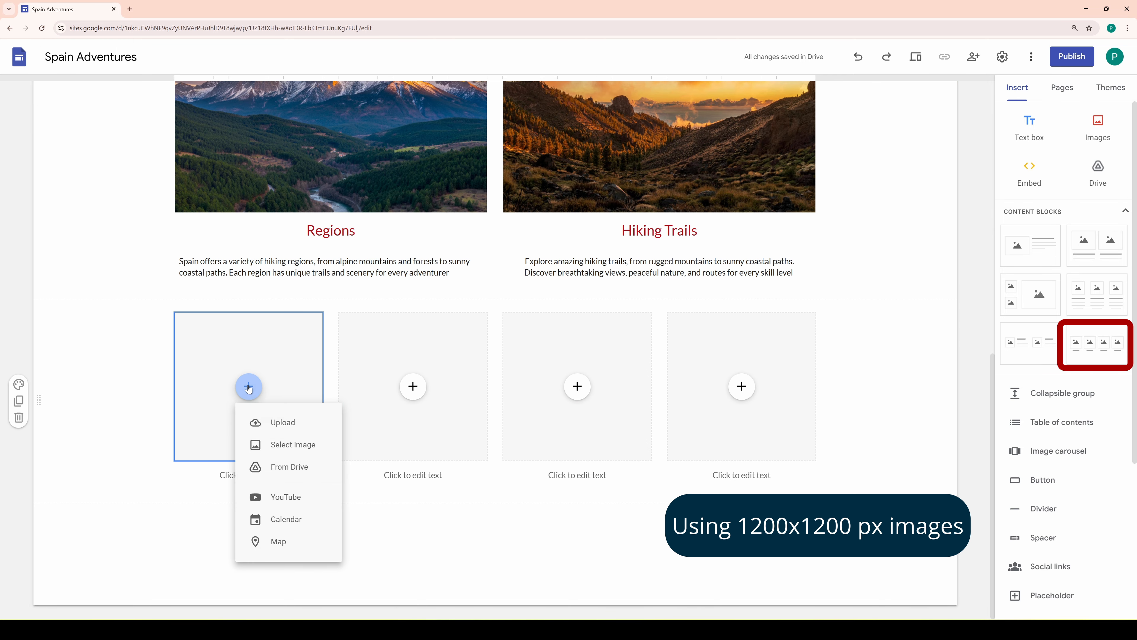
click(282, 423)
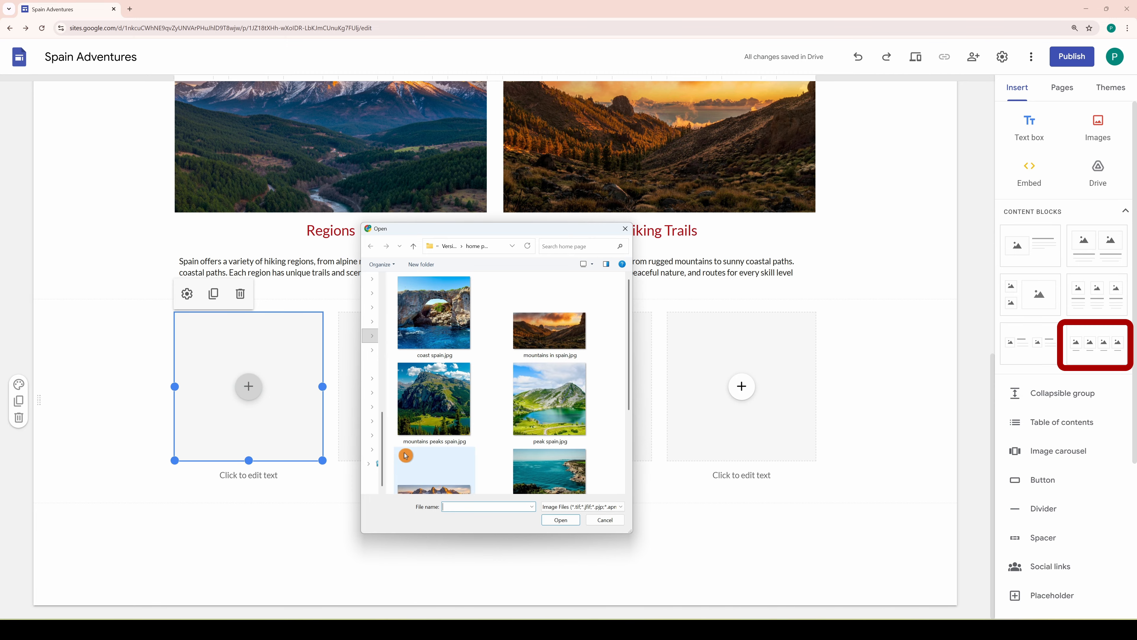
click(546, 470)
click(555, 520)
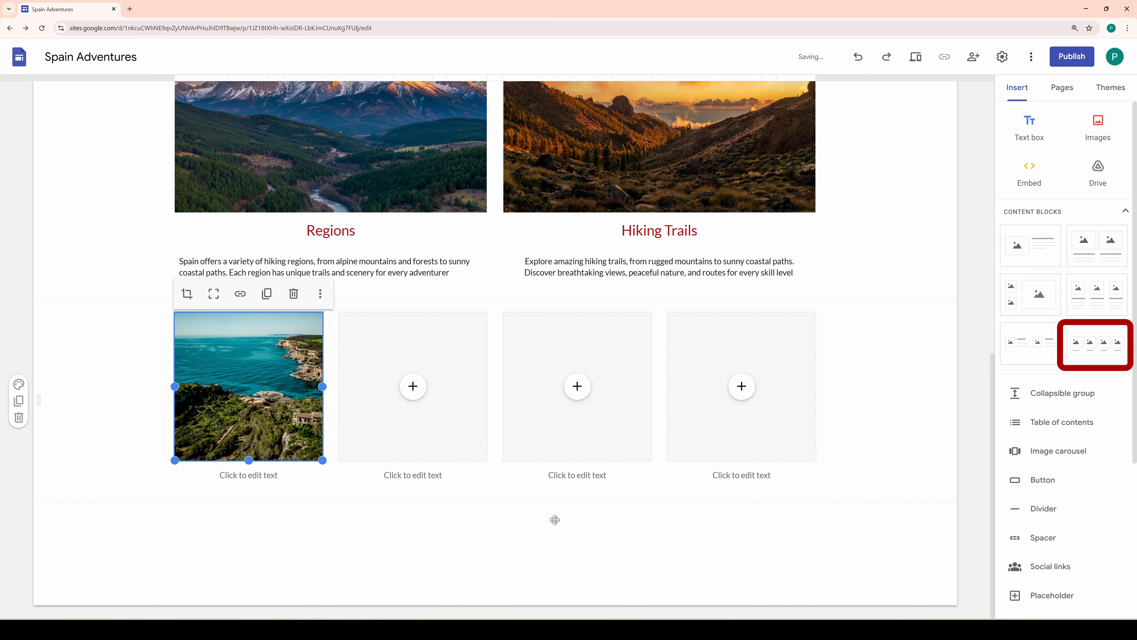
Delete the caption text box under the sea image in the four-image block.
click(247, 475)
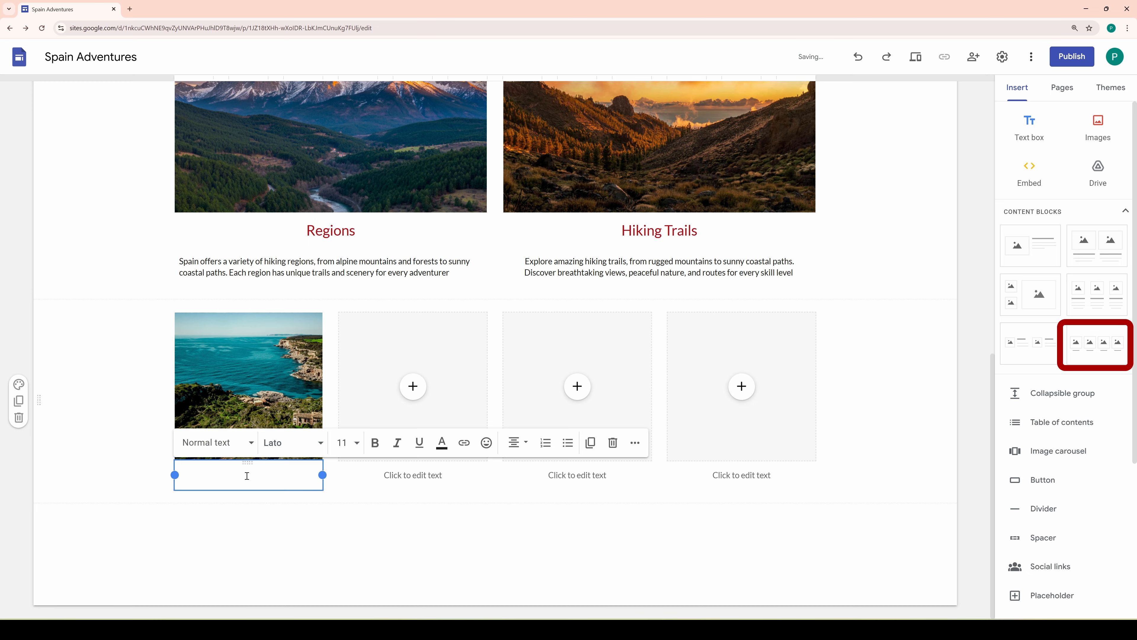
click(612, 444)
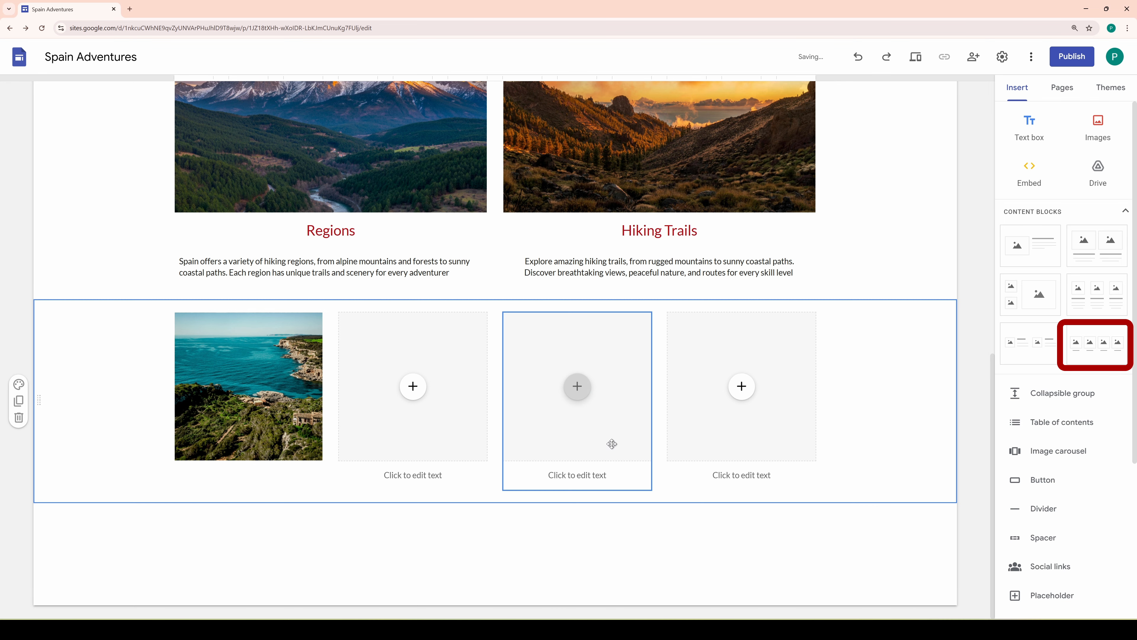
click(572, 558)
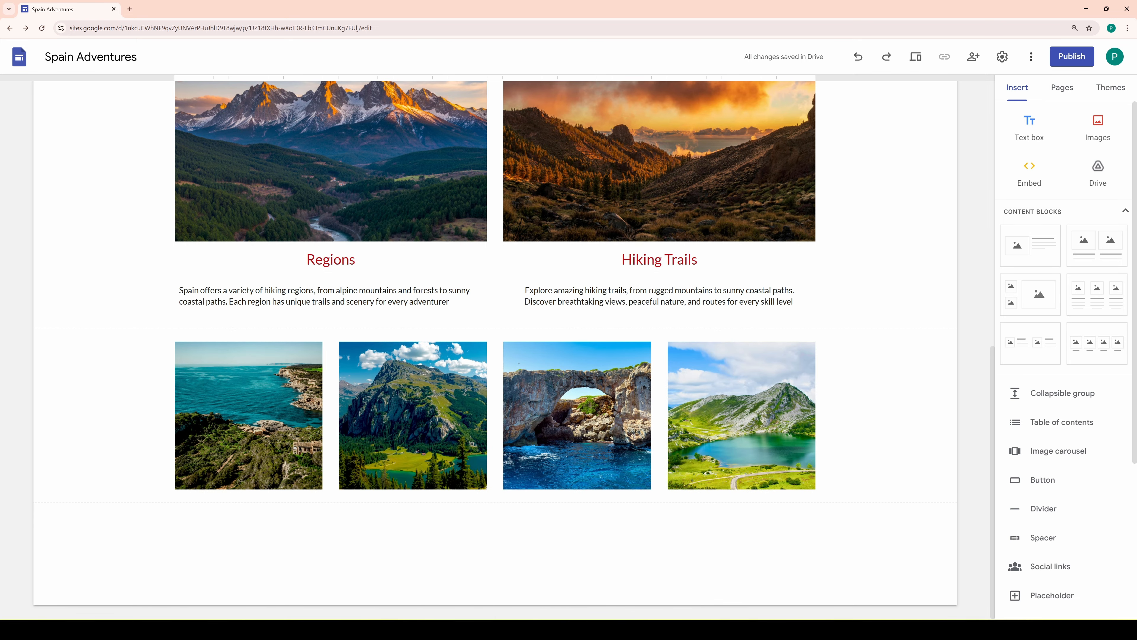
Add a text box below the four images and upload Spanish coastline.jpg as its section's background image.
click(1027, 130)
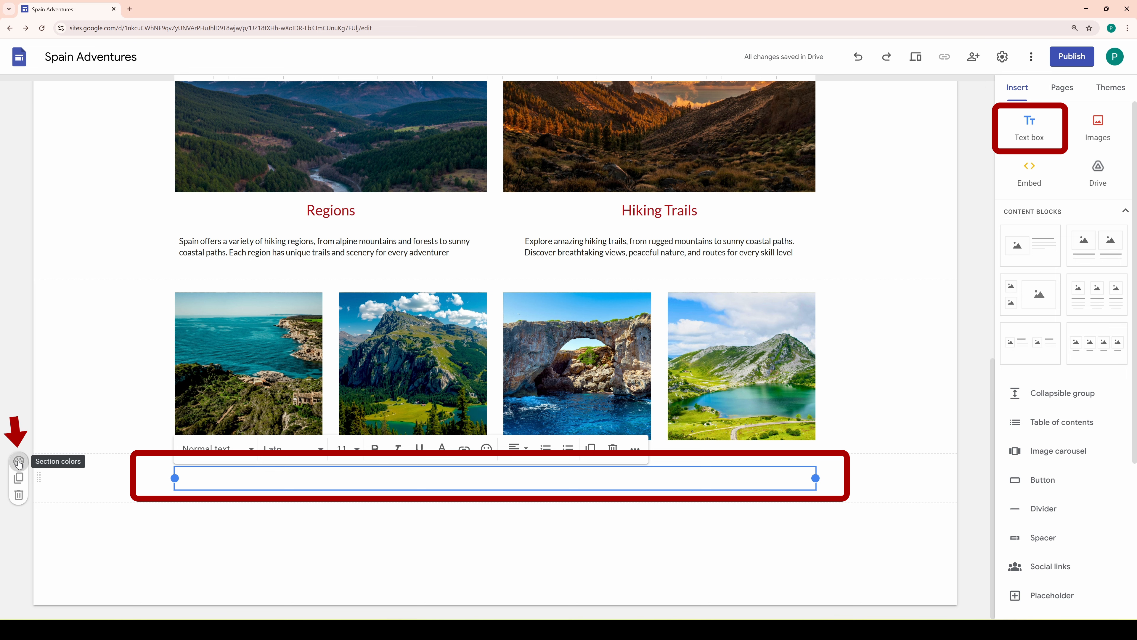
click(18, 461)
mouse_move(85, 566)
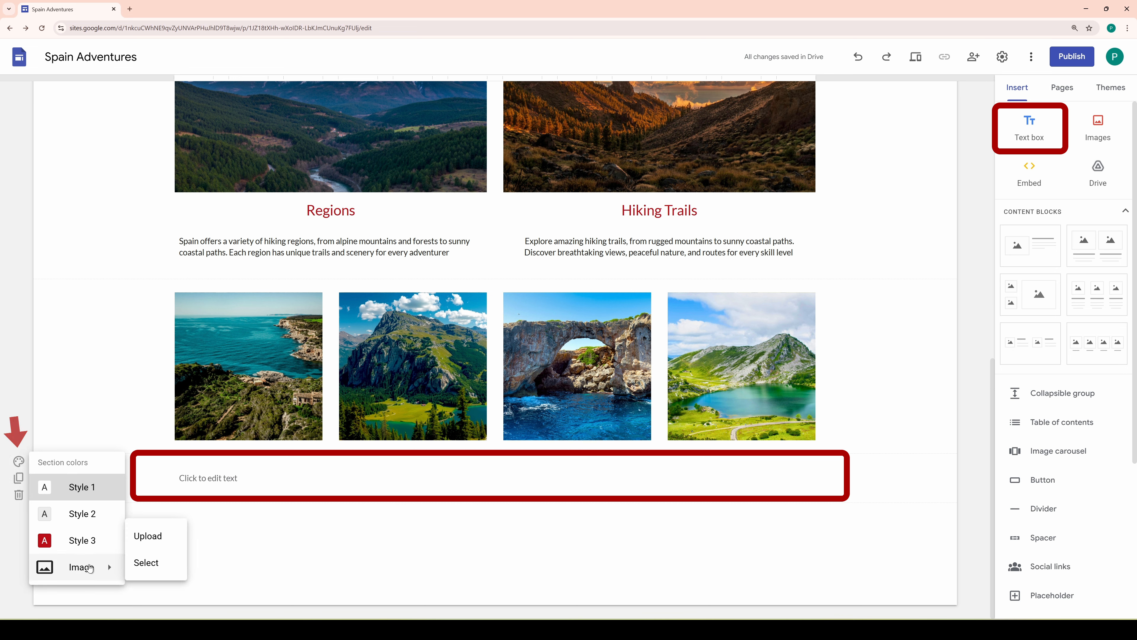
click(148, 537)
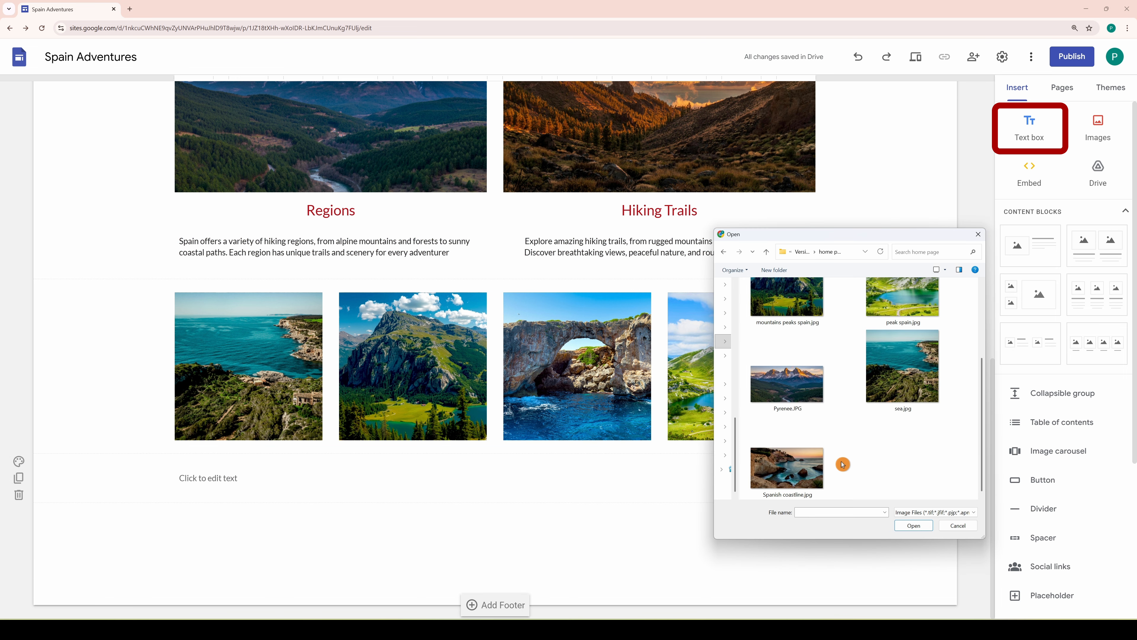
click(804, 466)
click(914, 526)
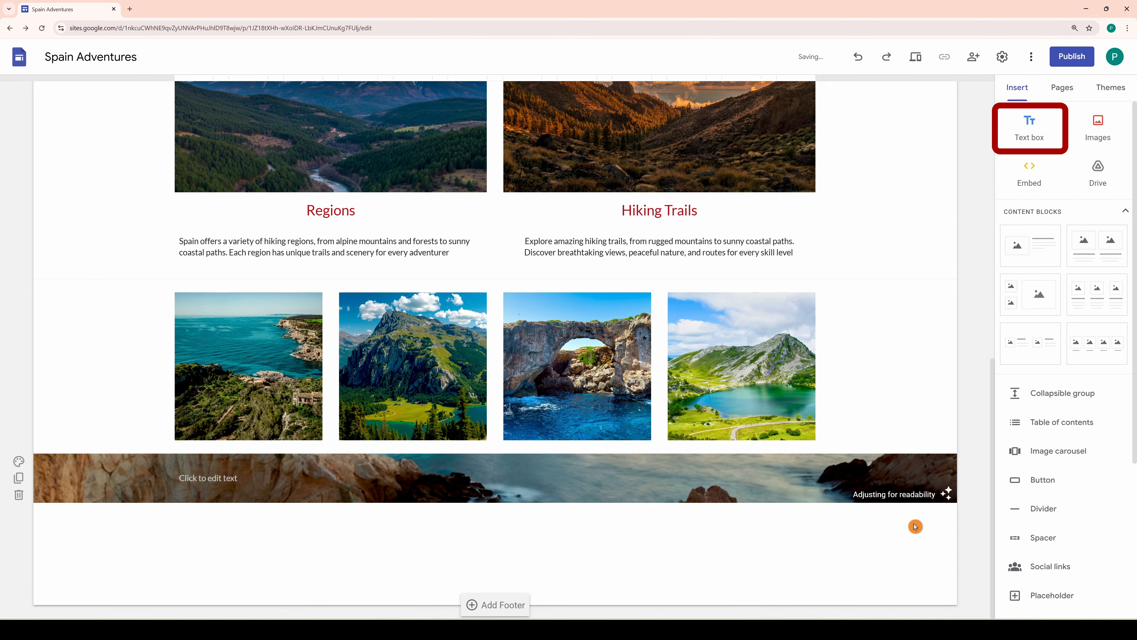
Insert a spacer, place it in the coastline image section below the text box and stretch it to make the section taller.
click(1050, 538)
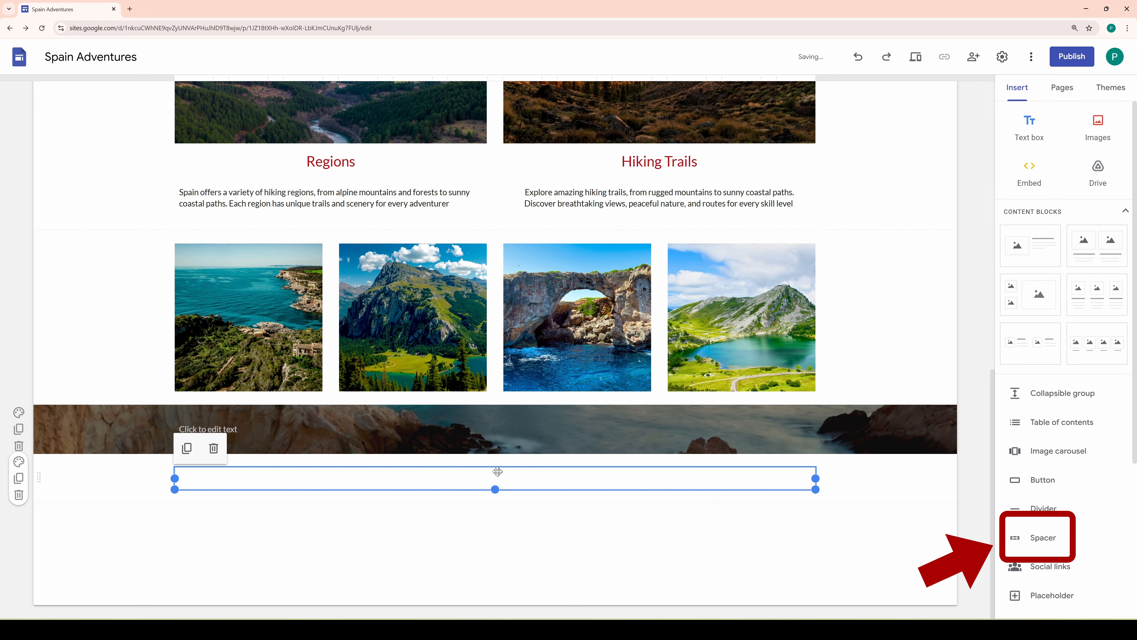
drag(497, 470, 491, 608)
click(894, 363)
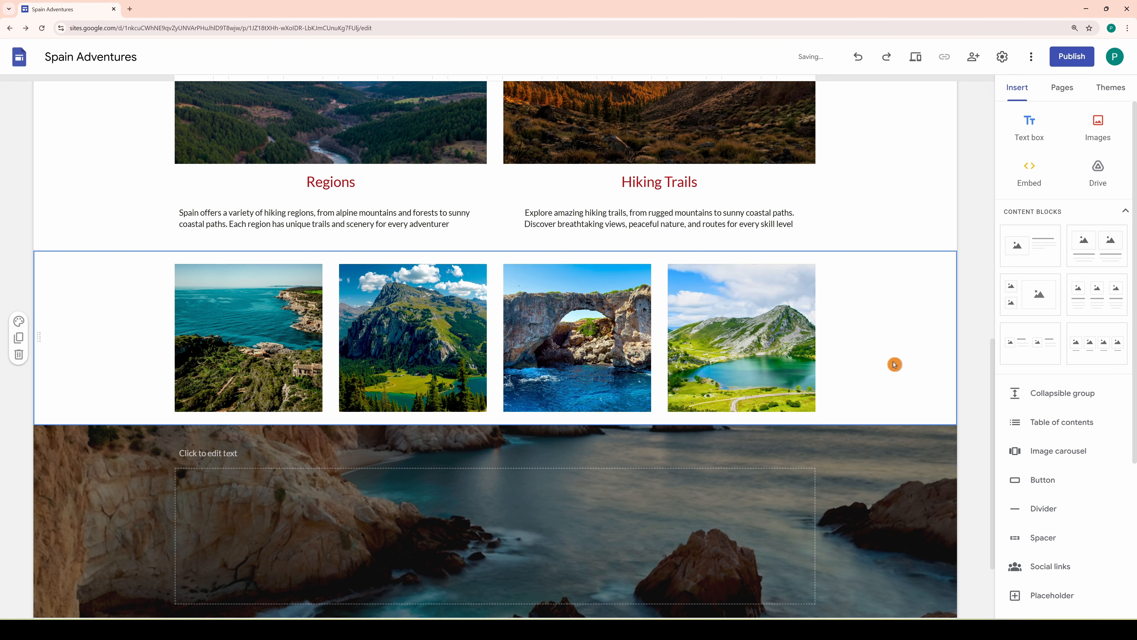
Preview the site in phone size and check how the image blocks stack down the page.
key(ctrl+shift+p)
scroll(636, 357, down, 10)
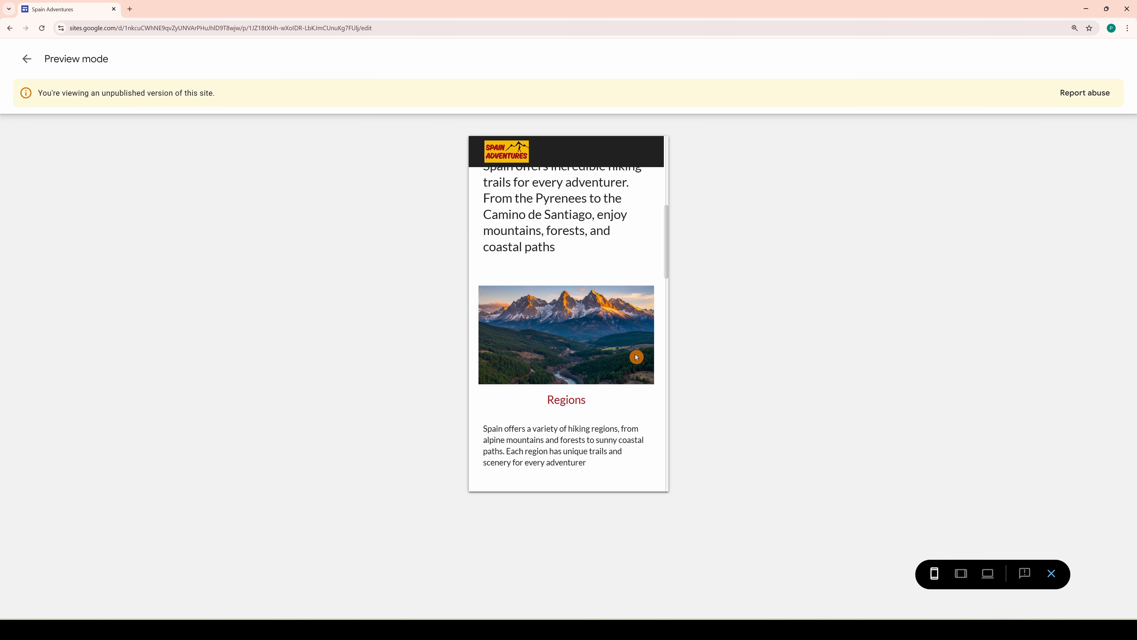
scroll(636, 357, down, 15)
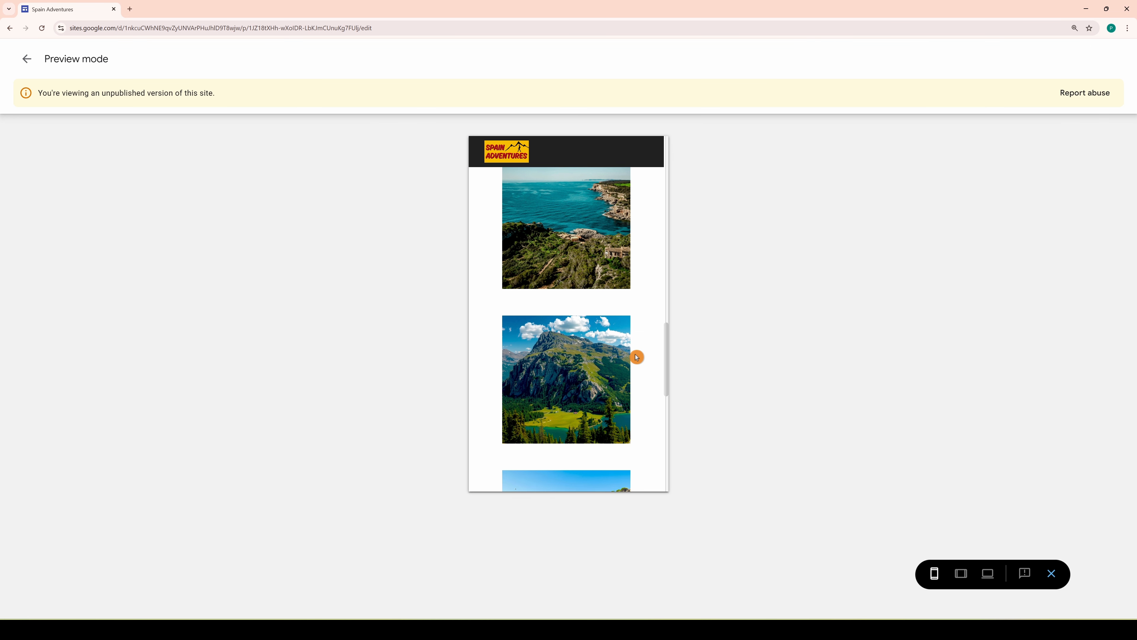
scroll(636, 357, down, 2)
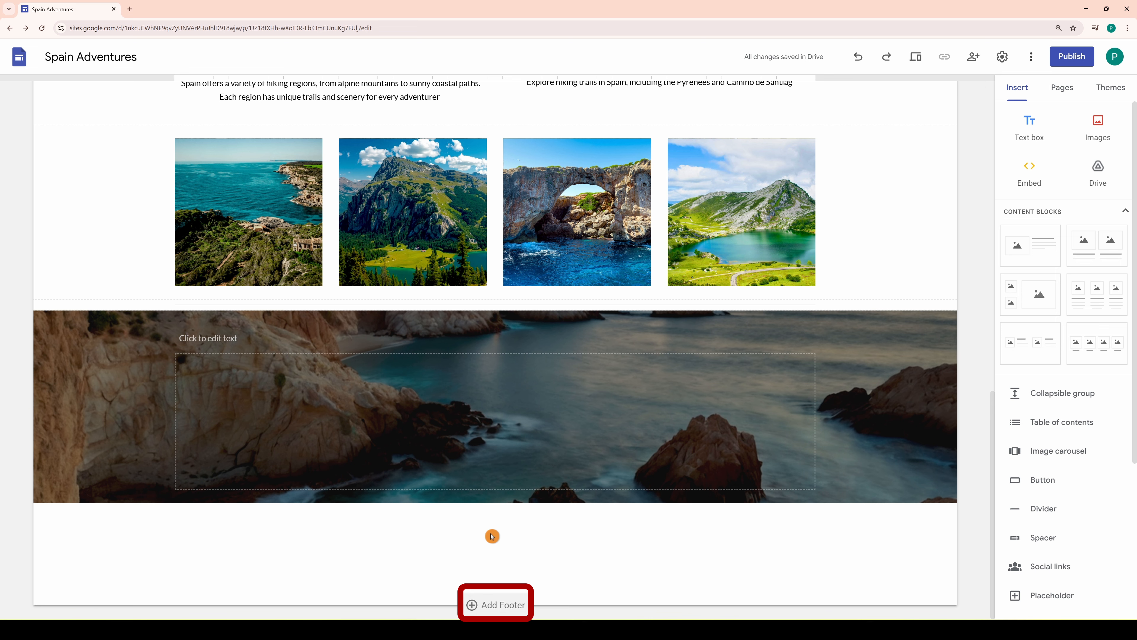
Add a footer to the page and give it the Style 3 color.
click(497, 604)
click(18, 540)
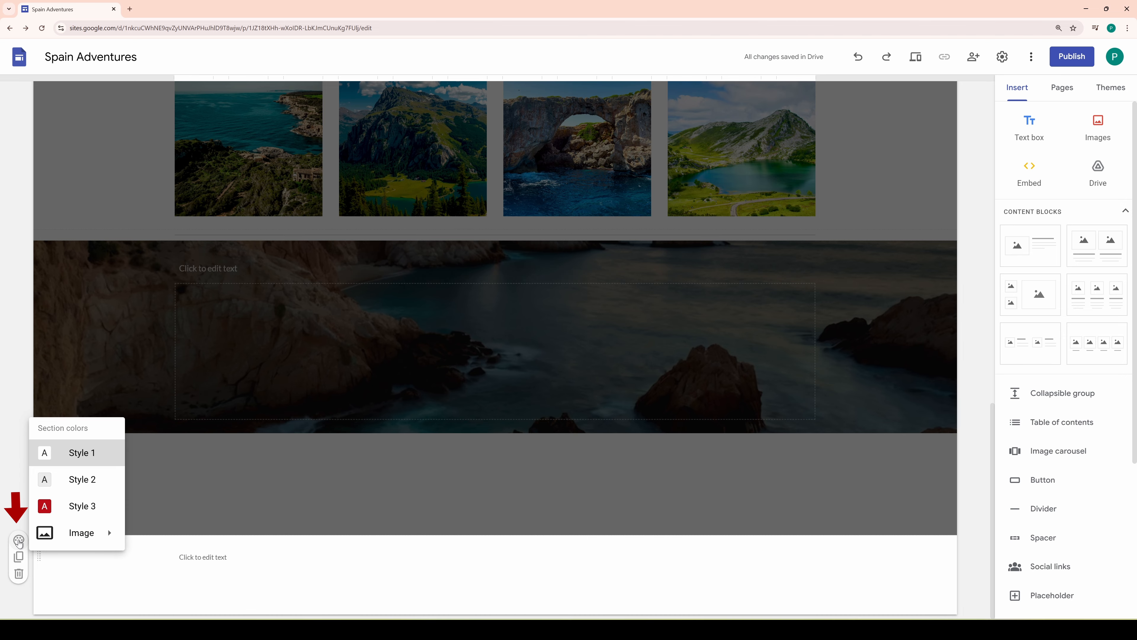
click(81, 508)
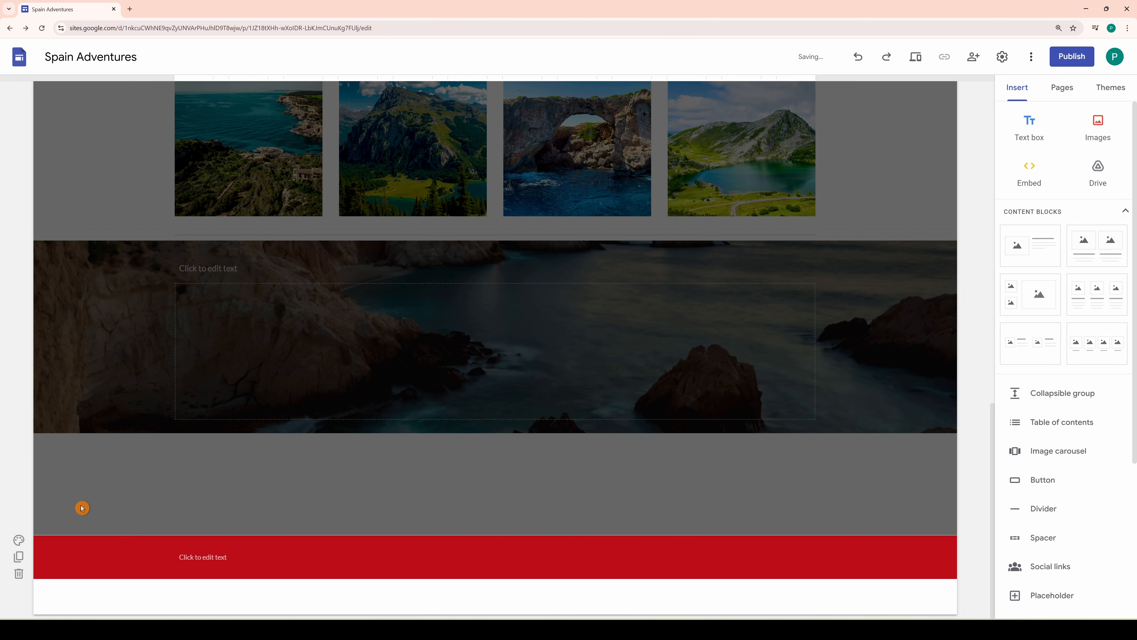
Enter "Copyright 2026" as the footer text and center it.
click(186, 557)
text(Copyright)
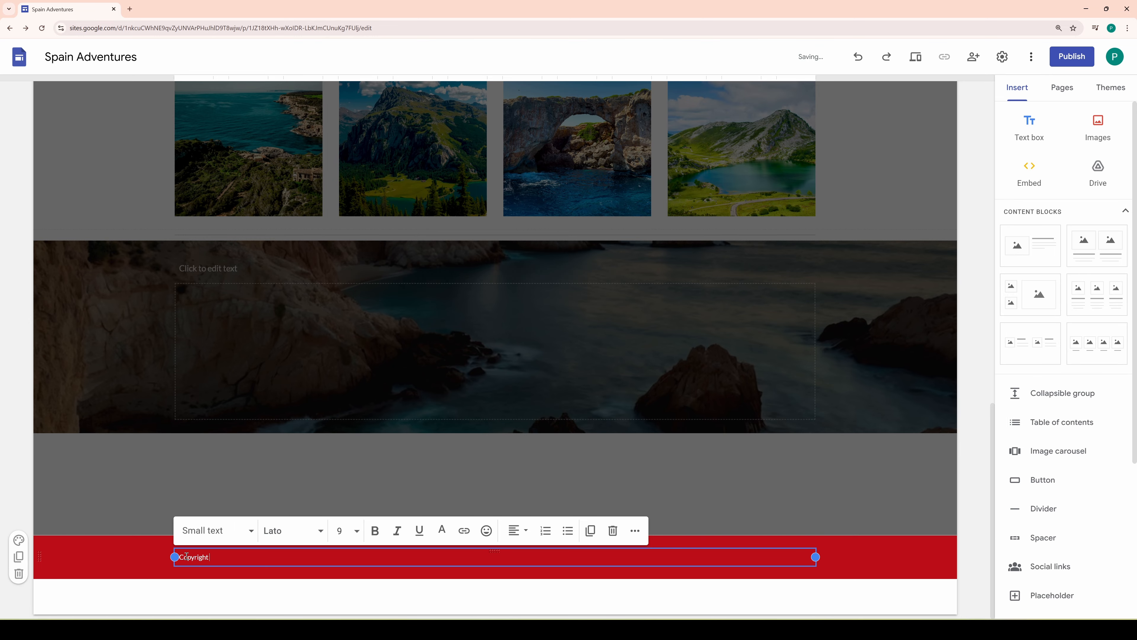
text( 2026)
click(518, 530)
click(513, 590)
click(515, 592)
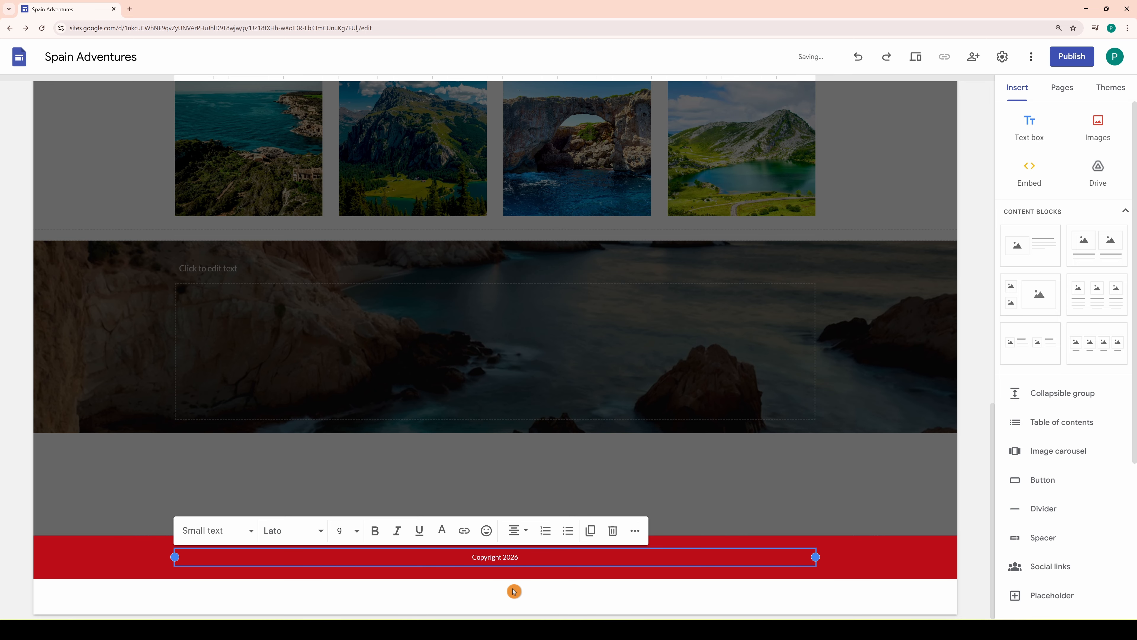
Start inserting social media links and search Google Images for "yt" to find the first link's icon.
click(1043, 565)
click(470, 271)
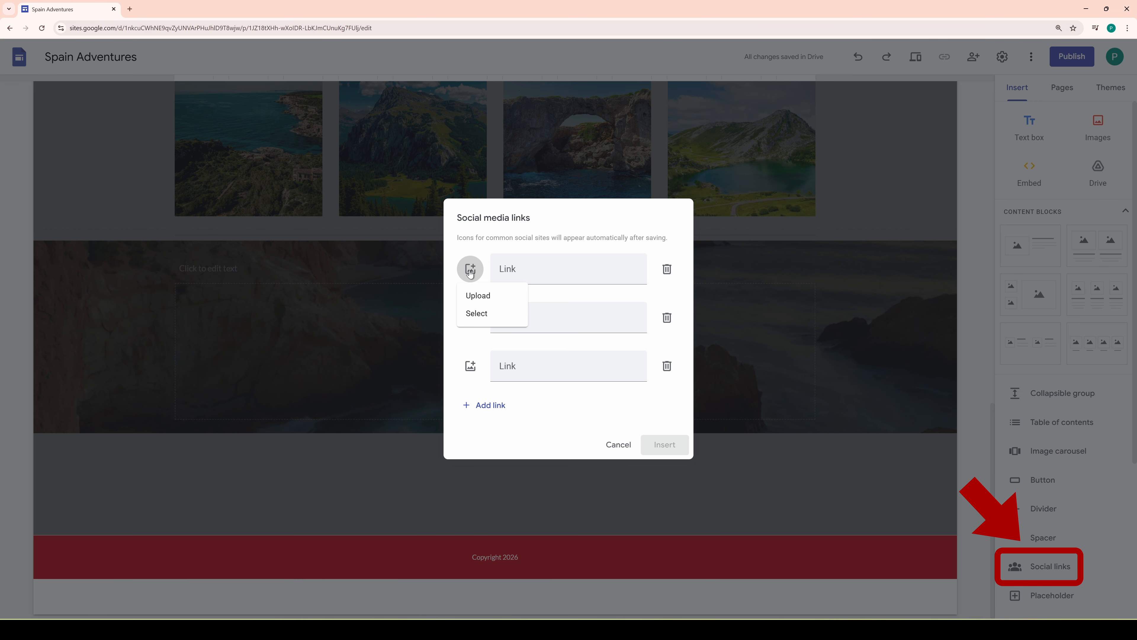
click(479, 313)
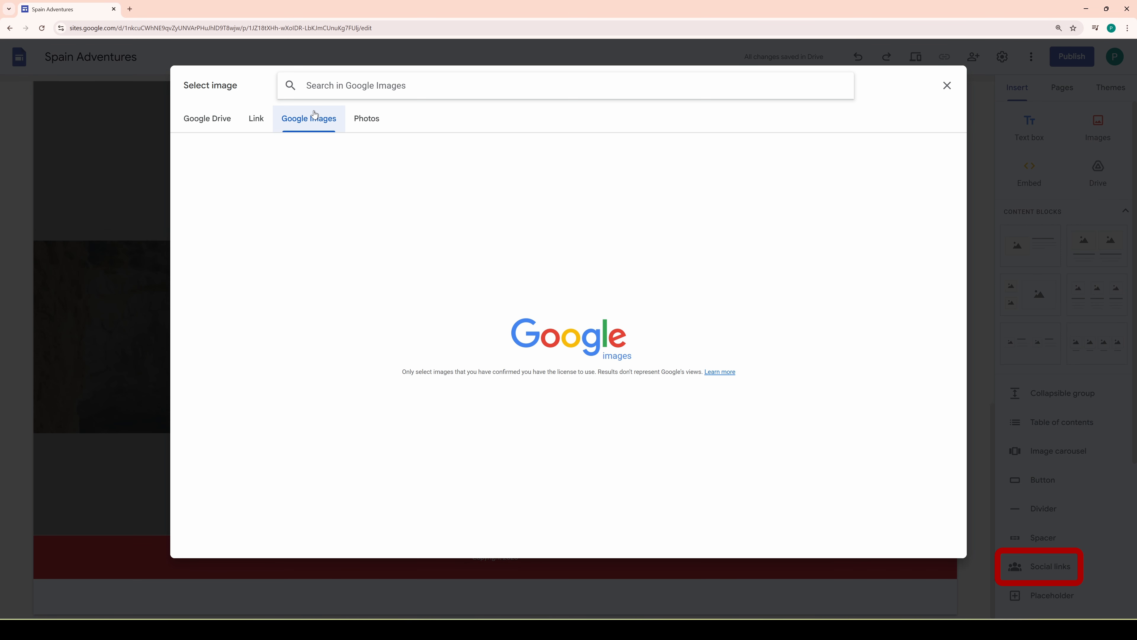
text(yt)
key(Return)
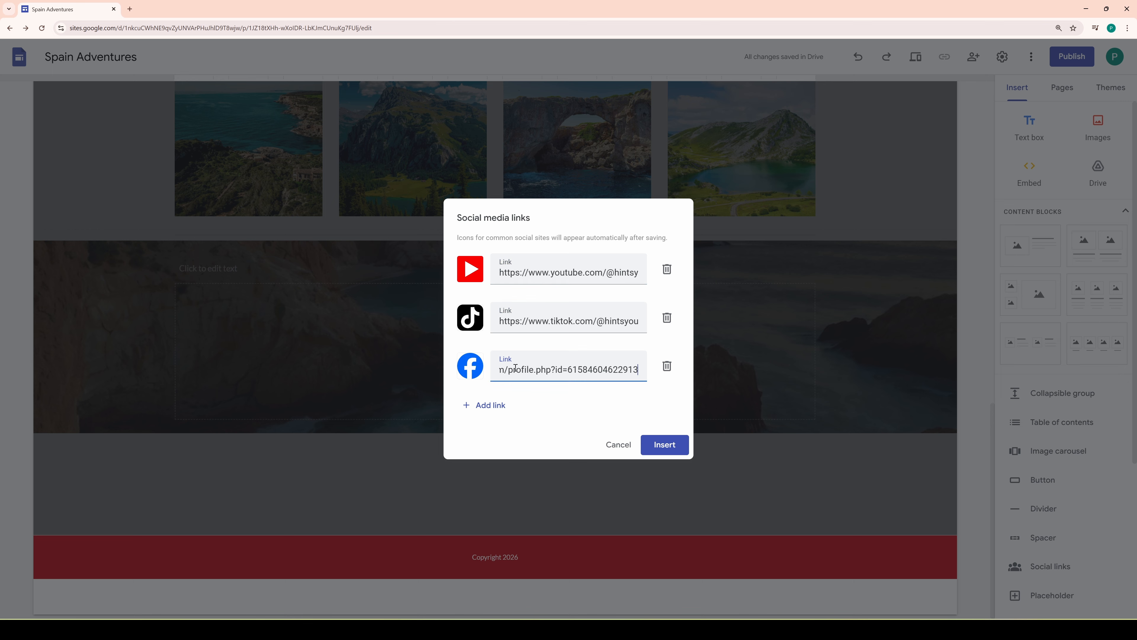
Add a fourth social media link for Instagram and remove it from the list again.
click(486, 405)
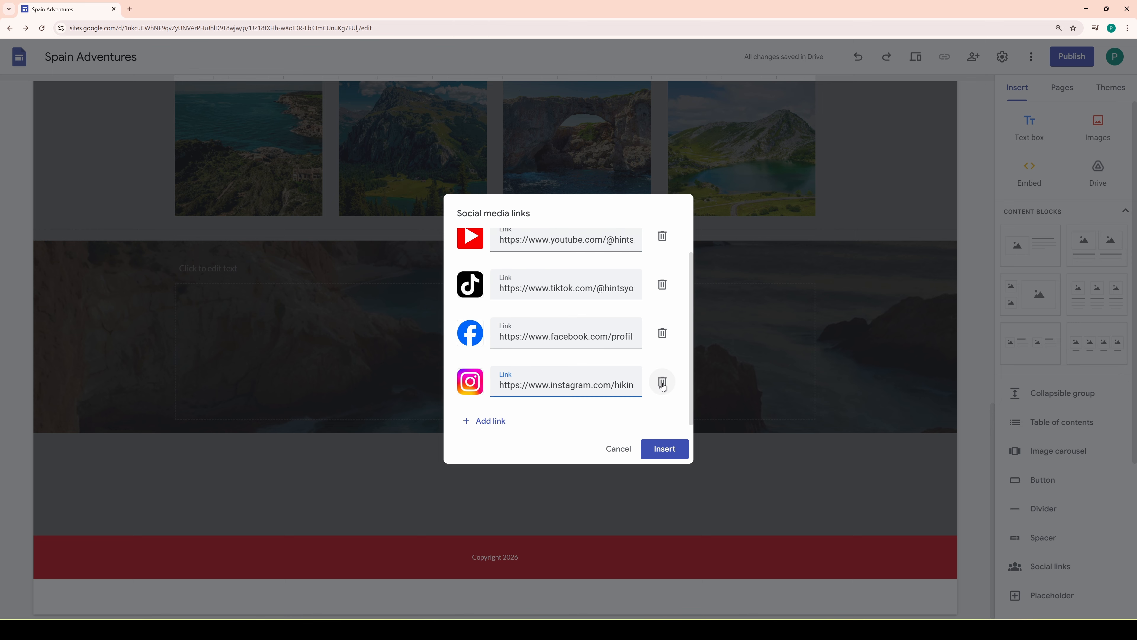
click(663, 385)
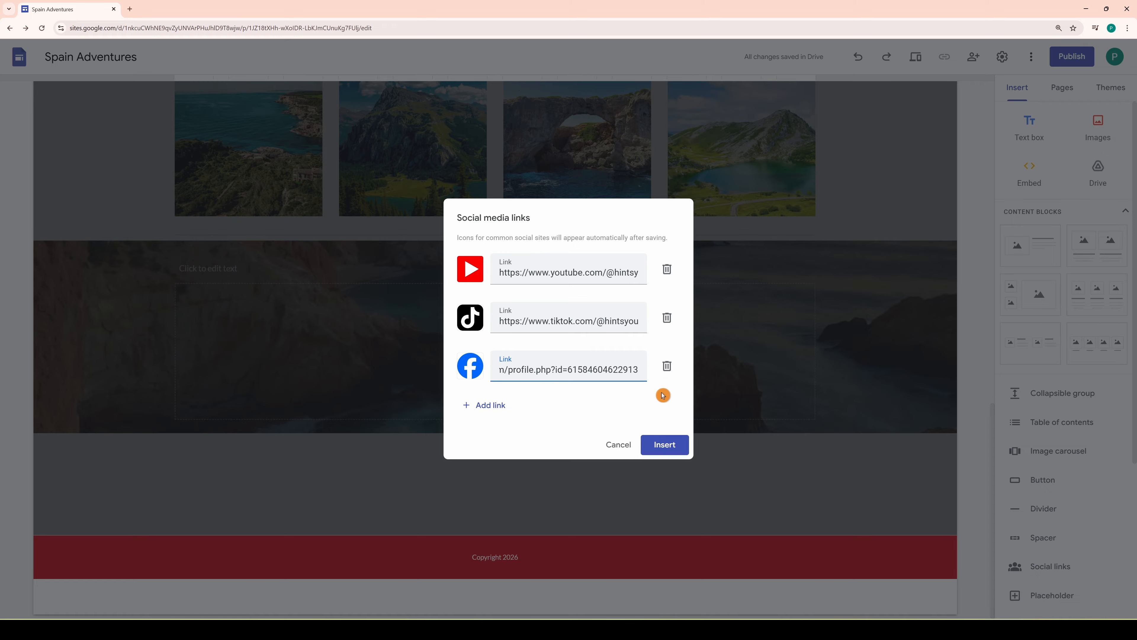
Insert the YouTube, TikTok and Facebook links and center their icons above the copyright text in the footer.
click(665, 444)
drag(251, 544, 460, 498)
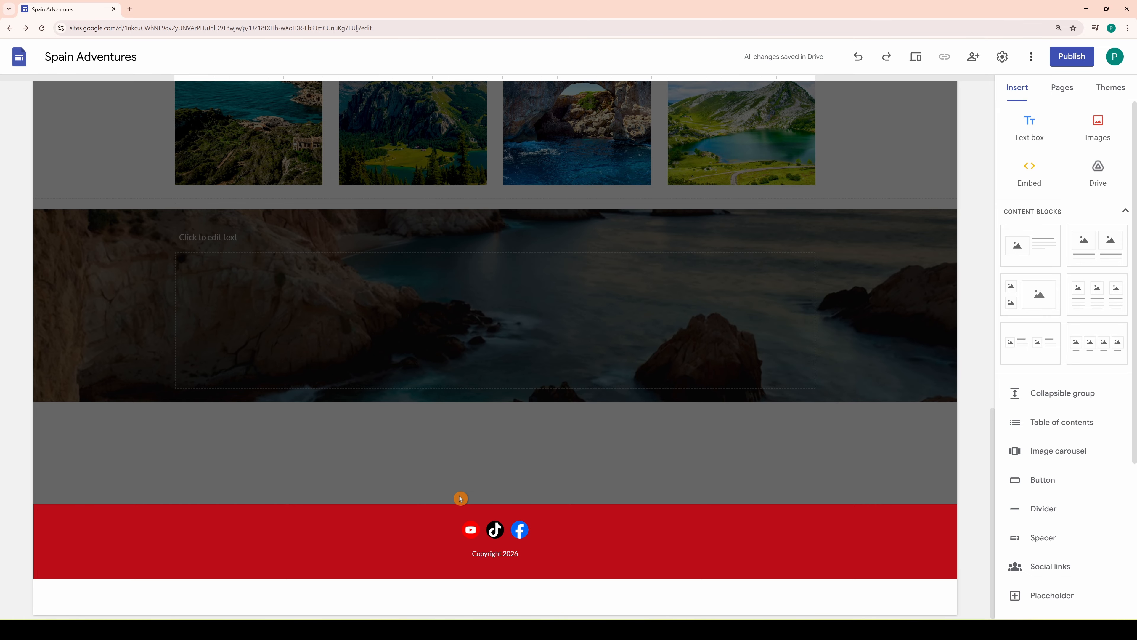
click(608, 455)
Preview the site in desktop, tablet and phone layouts, check it down to the footer, and return to editing.
key(ctrl+shift+p)
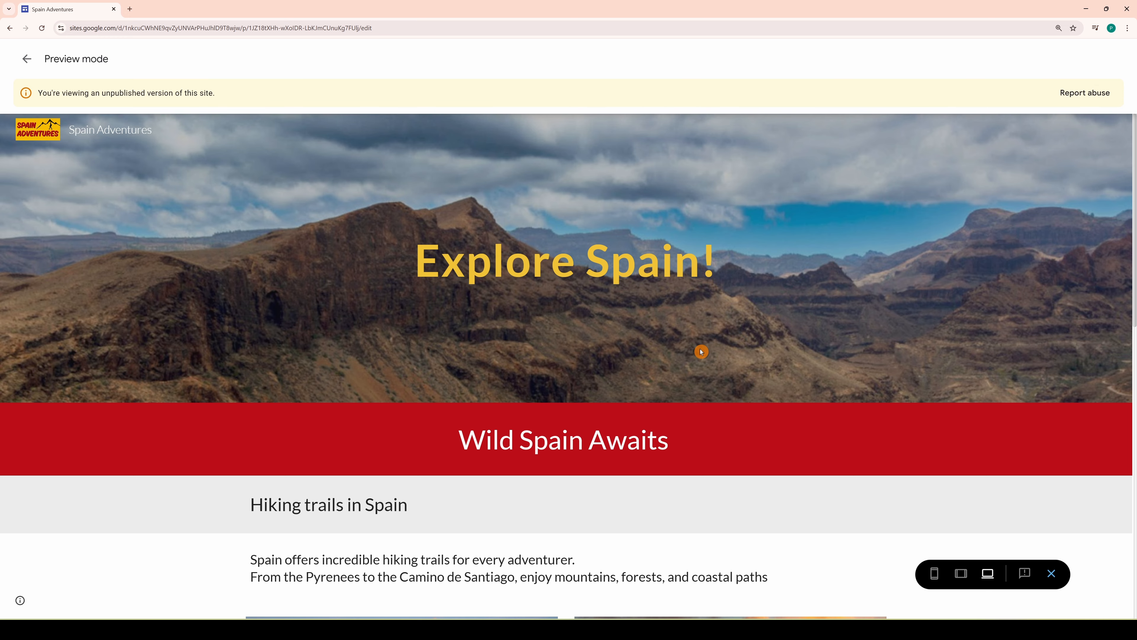
scroll(701, 352, down, 12)
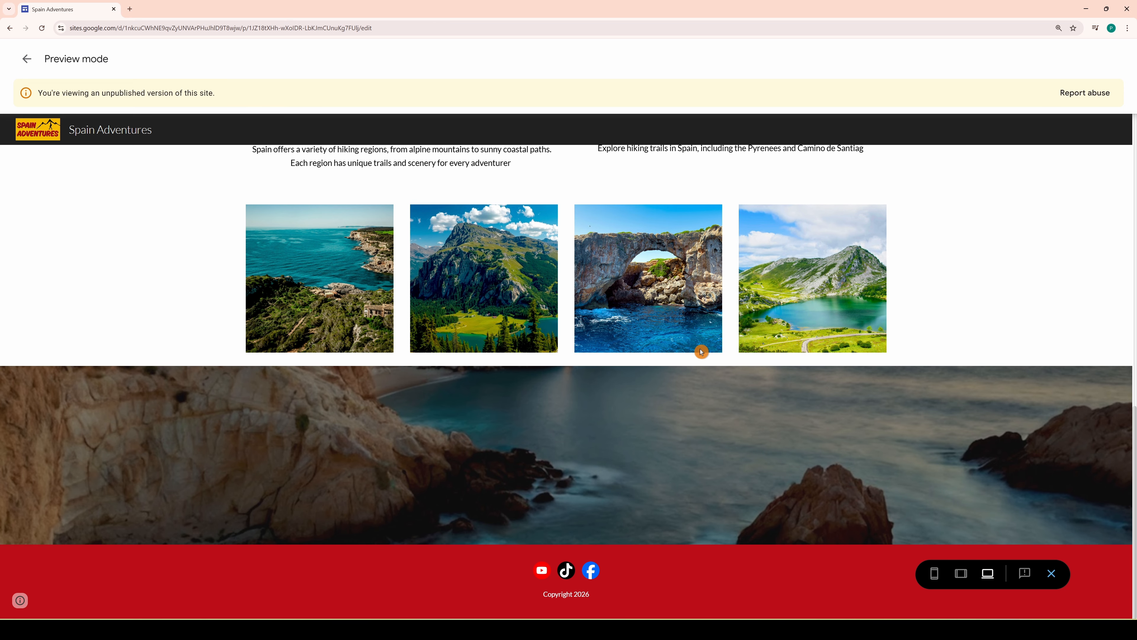
click(961, 573)
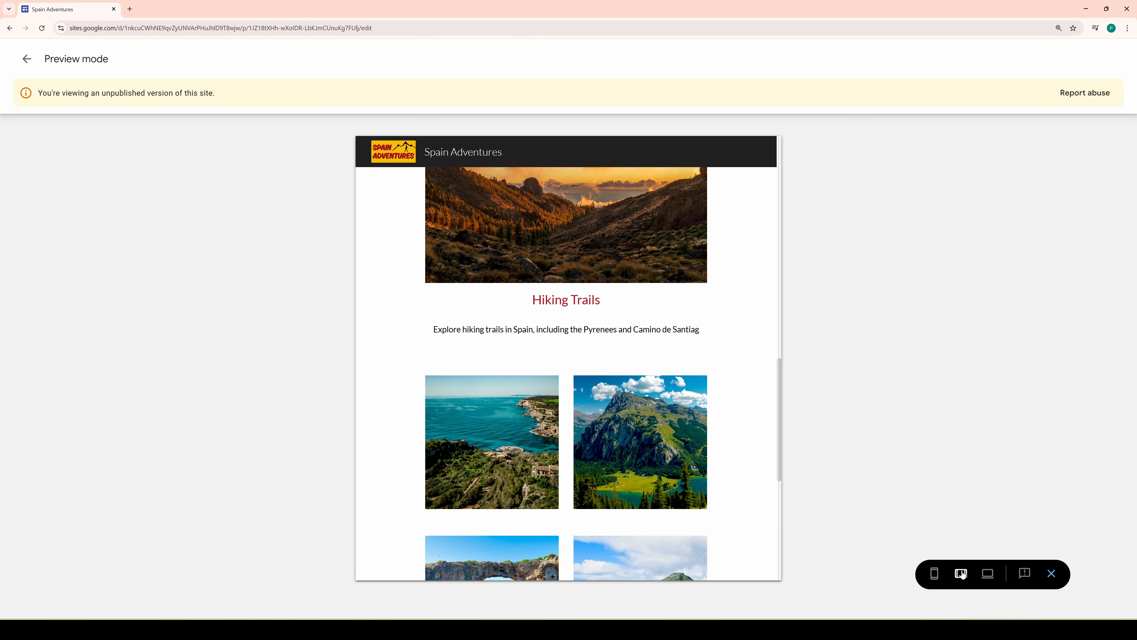
scroll(747, 431, down, 7)
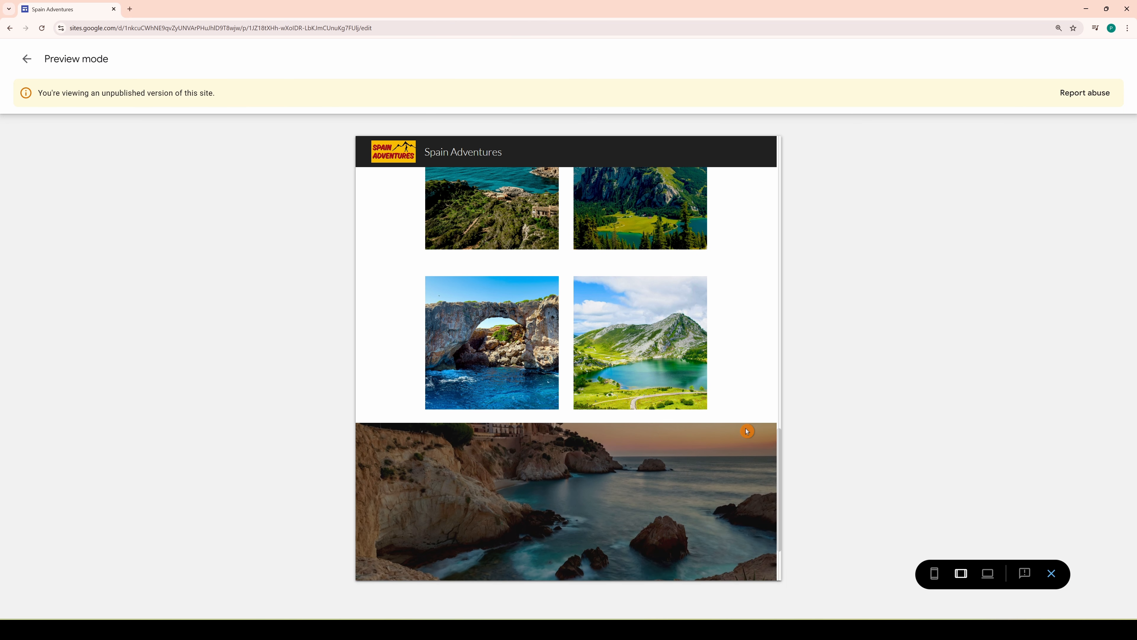
click(935, 574)
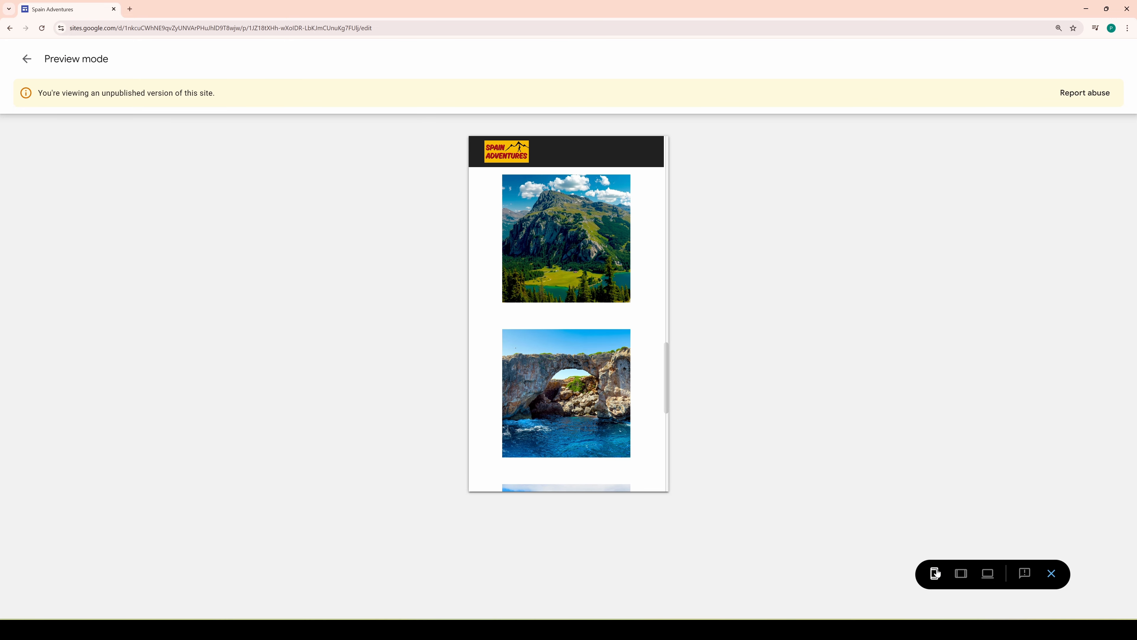
scroll(638, 406, down, 1)
scroll(638, 405, down, 5)
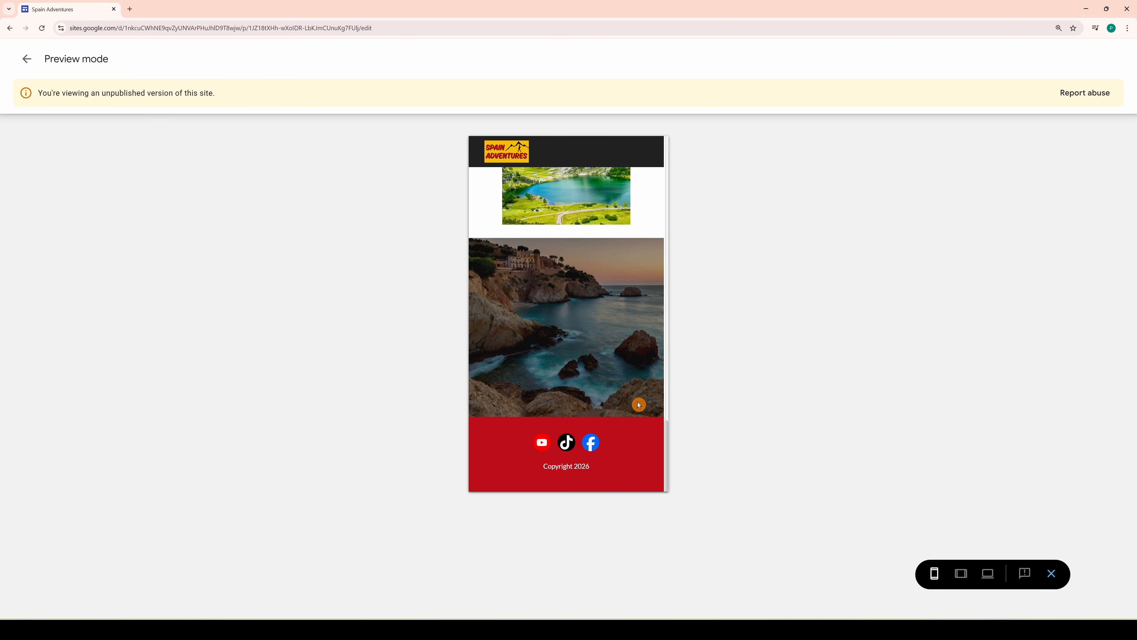
drag(665, 427, 657, 141)
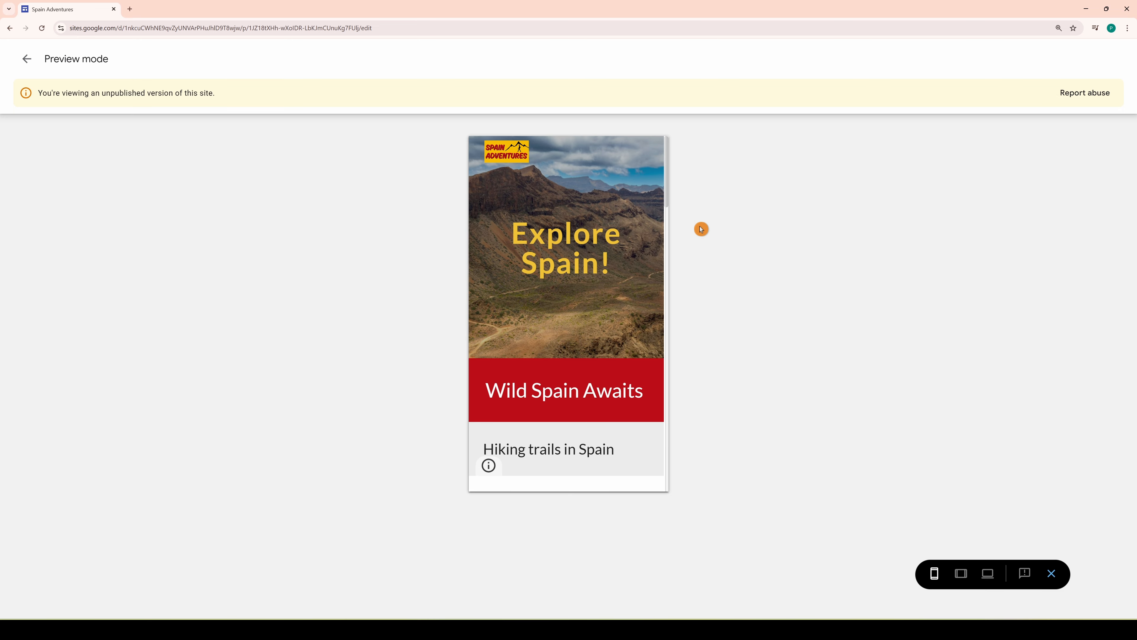
key(Escape)
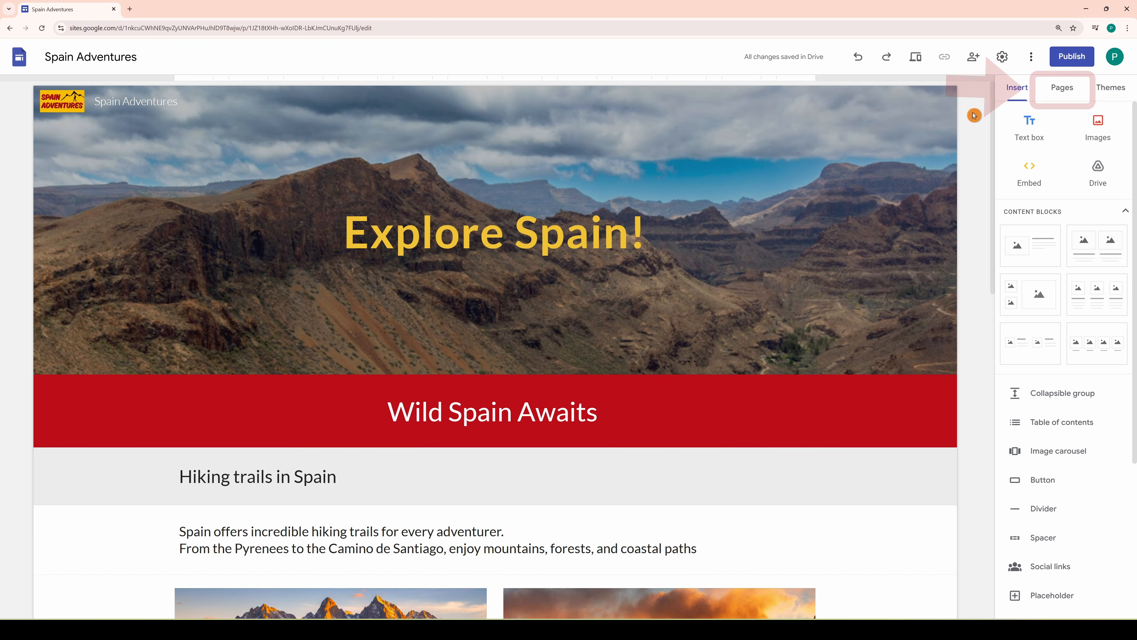
Duplicate the Home page and name the copy "Regions".
click(1063, 89)
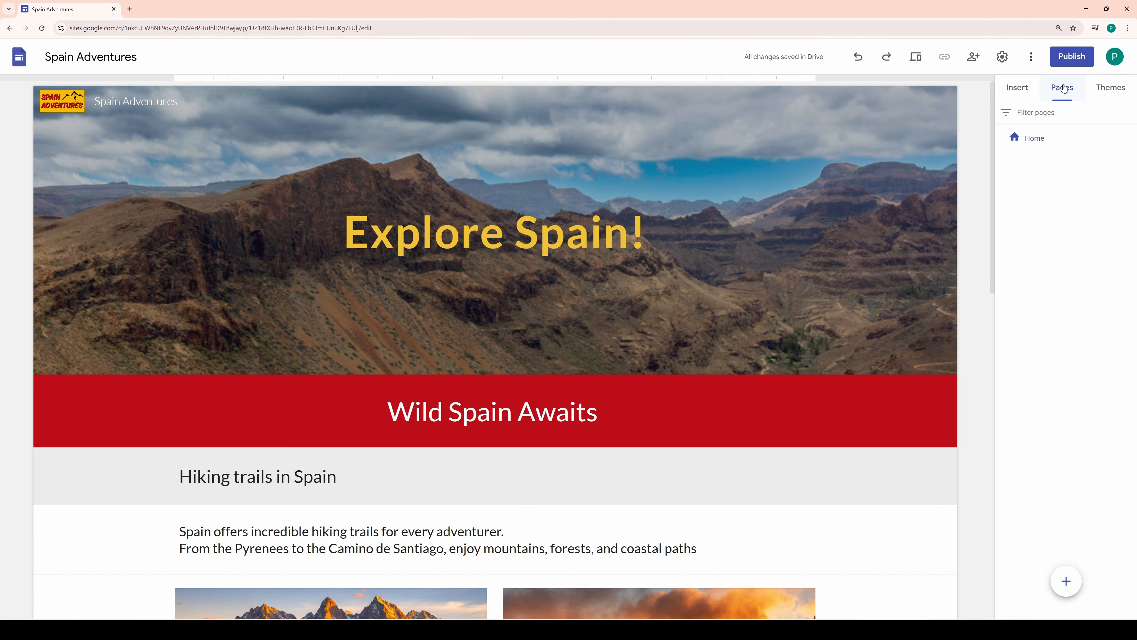
click(1127, 137)
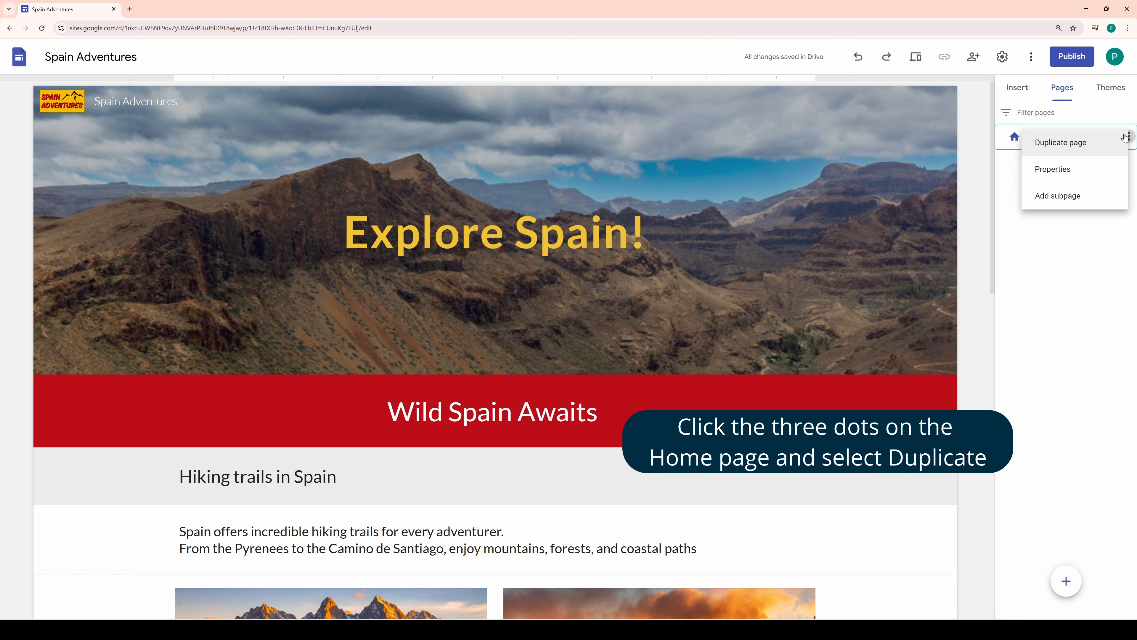
click(1089, 143)
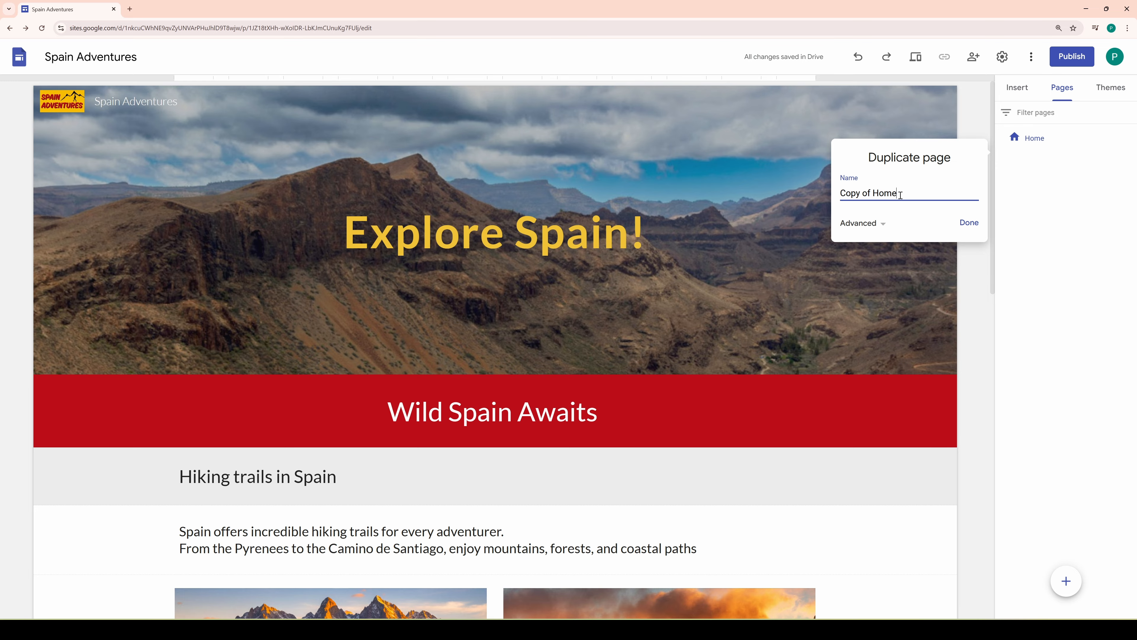
drag(897, 193, 840, 191)
text(Regions)
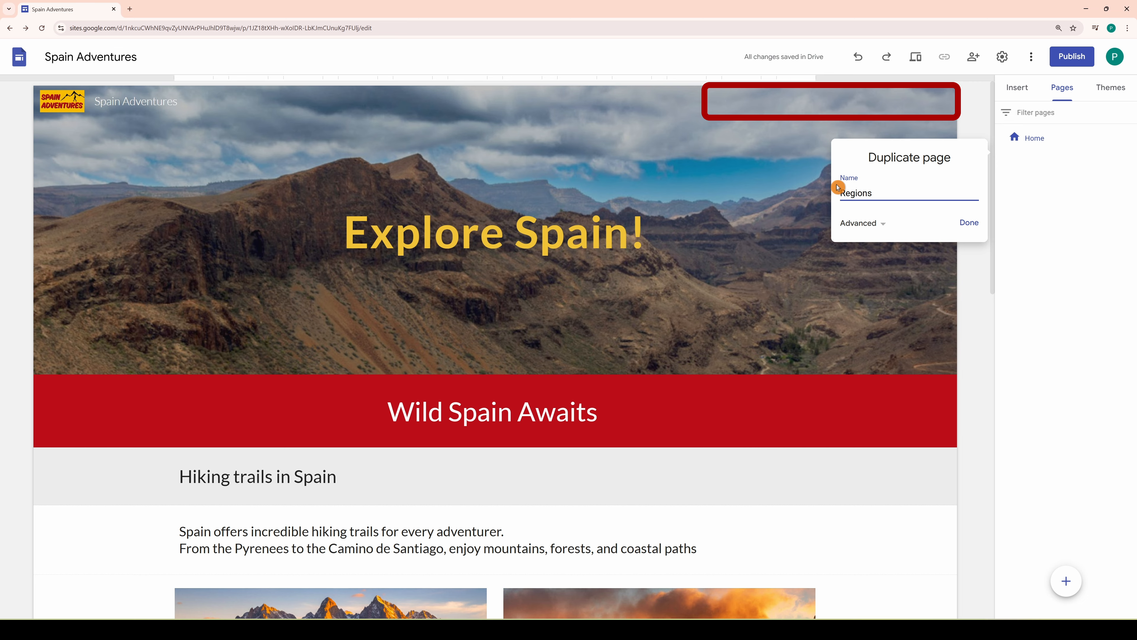
key(Return)
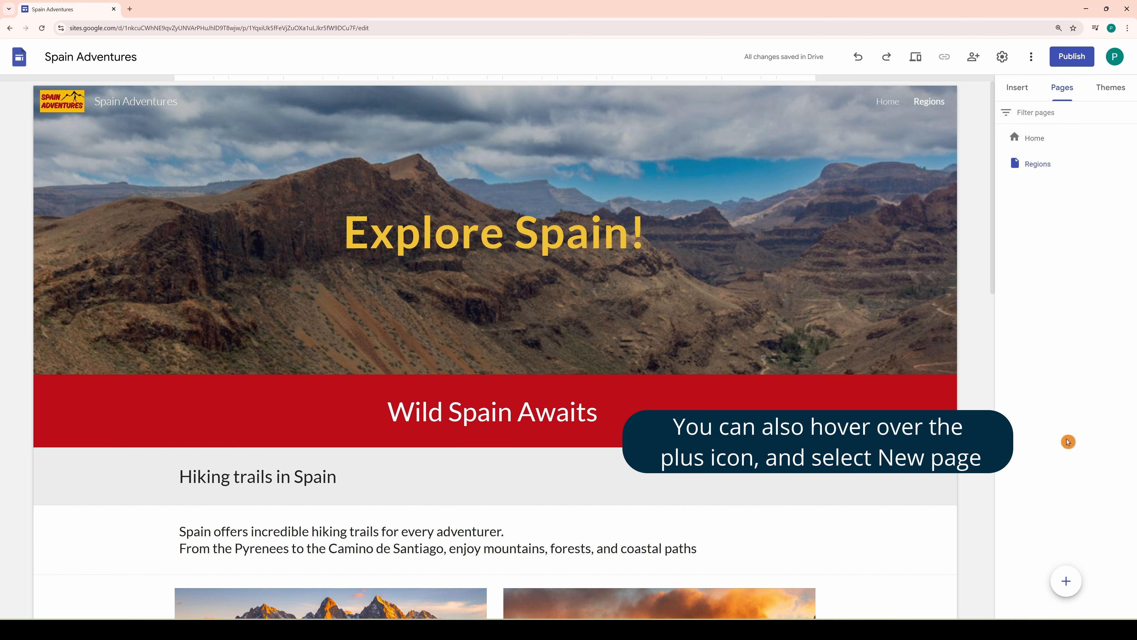
Add a new page named "Hiking Trails" to the site.
mouse_move(1066, 580)
click(1068, 502)
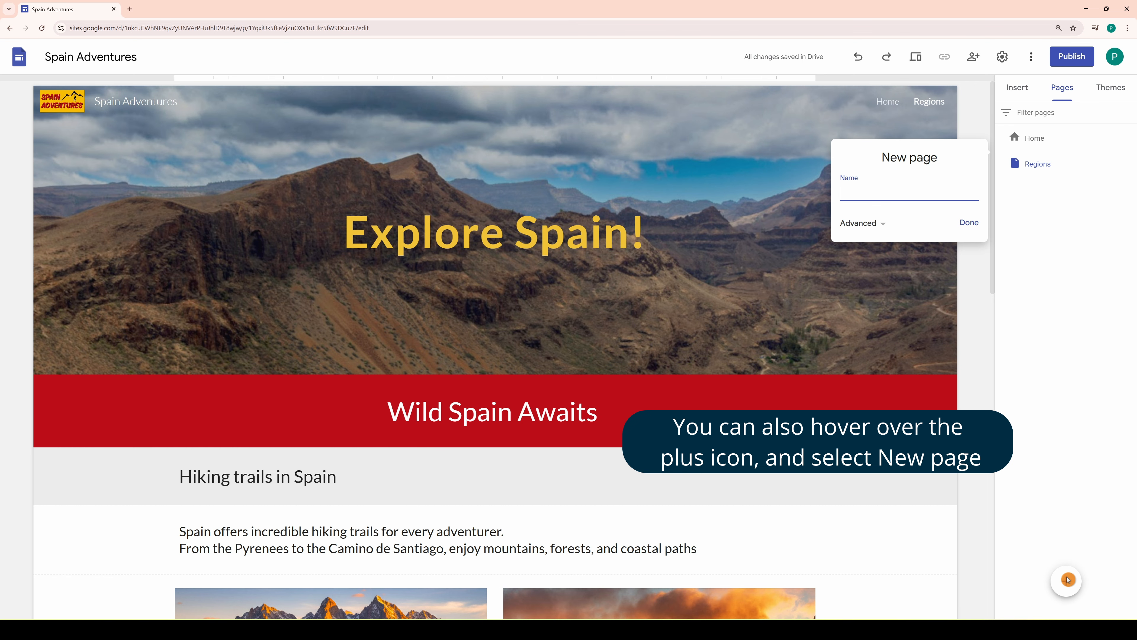
text(Hiking Trails)
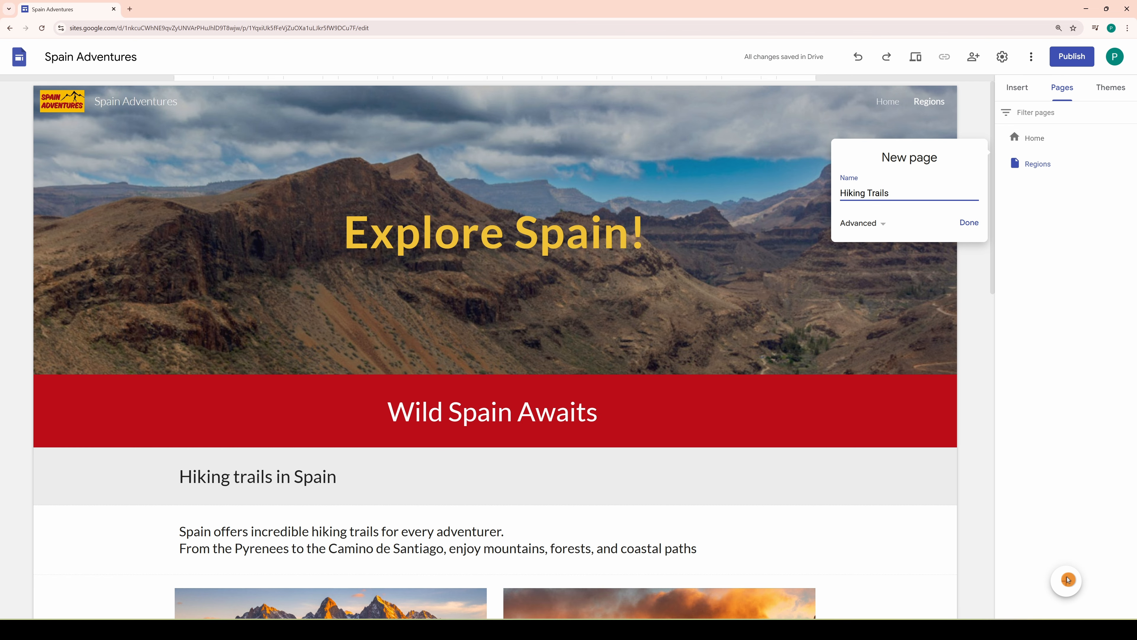
key(Return)
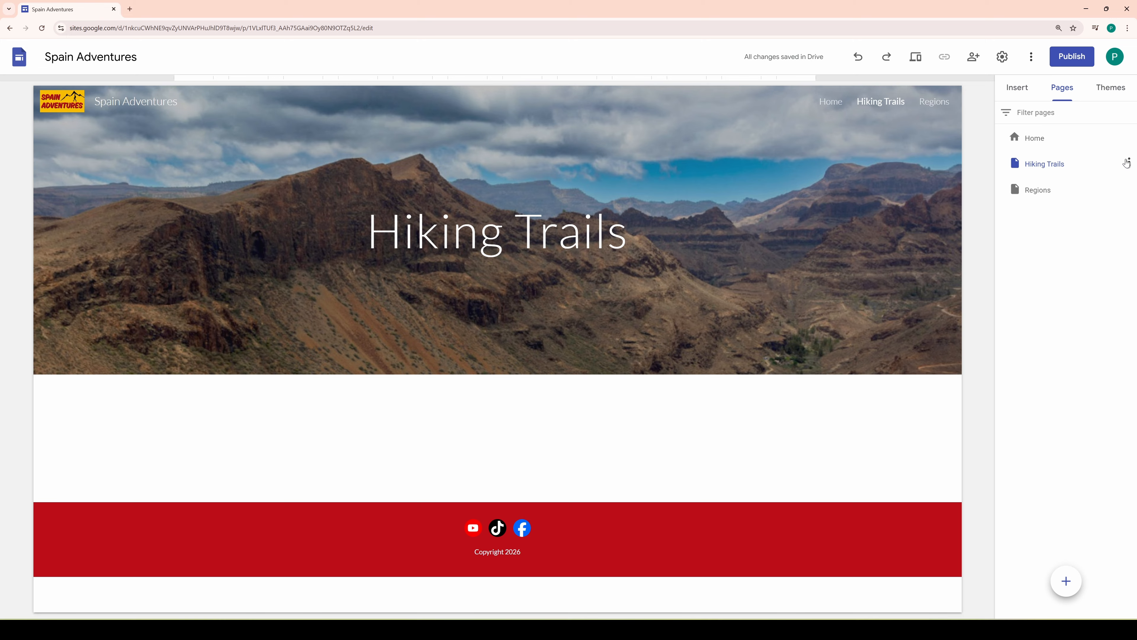
Add a subpage named "Pyrenees" under the Hiking Trails page and check it in the site navigation.
click(1127, 162)
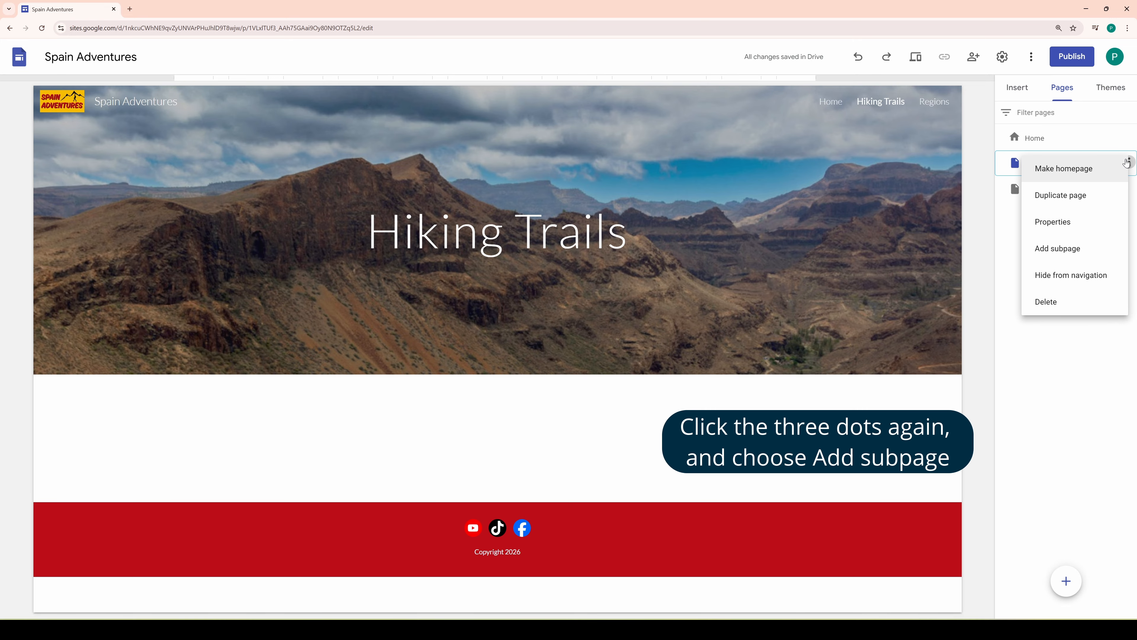
click(1051, 250)
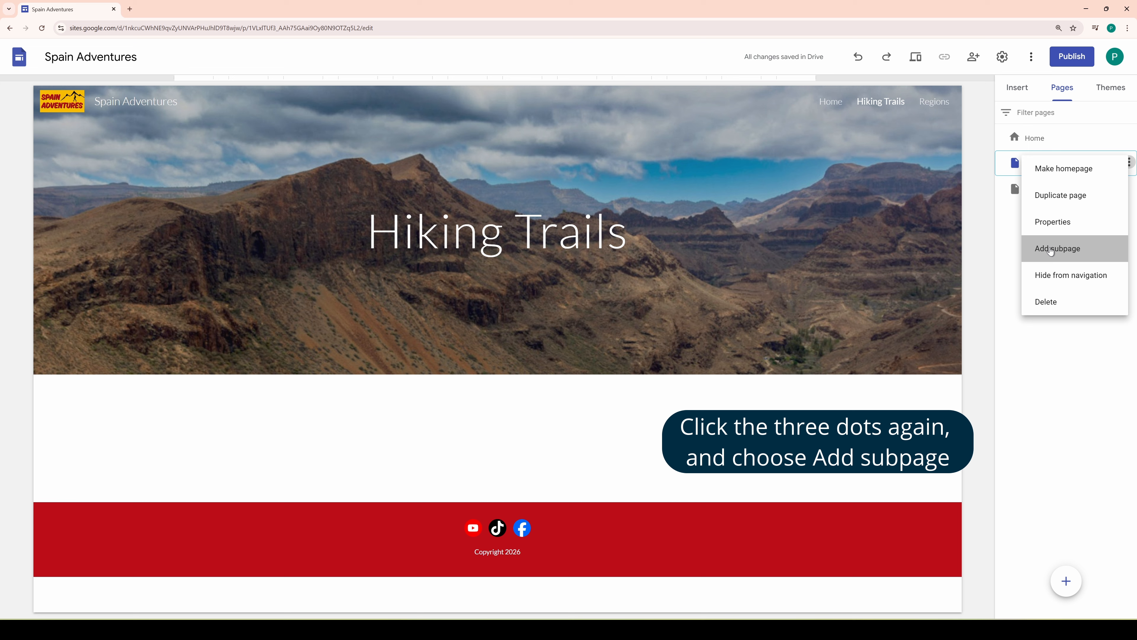
text(Pyr)
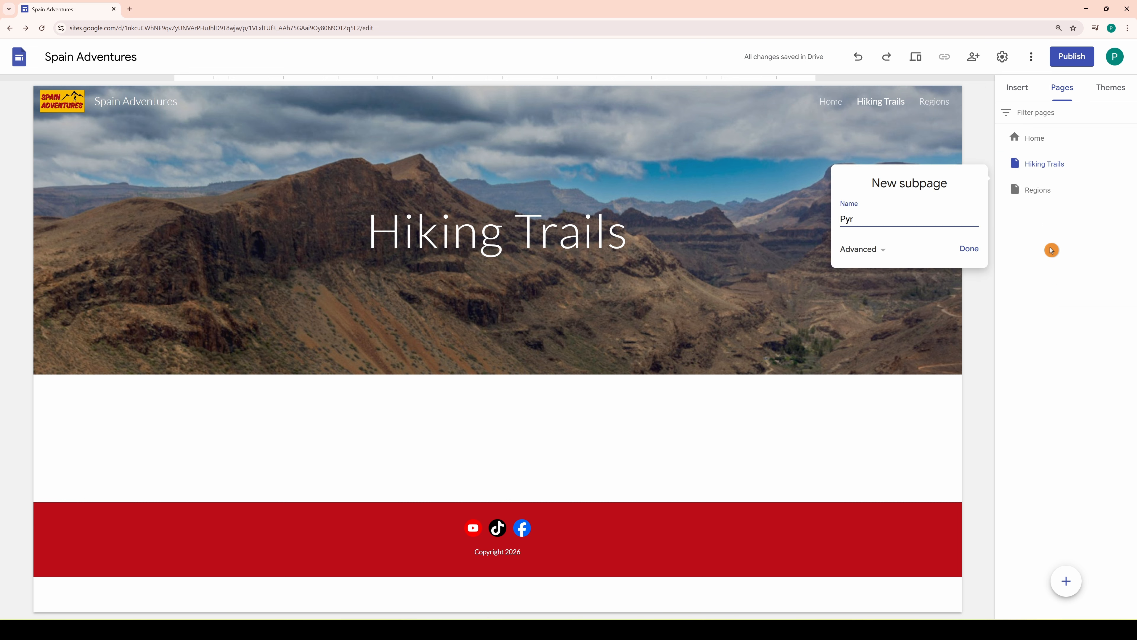
text(enees)
key(Return)
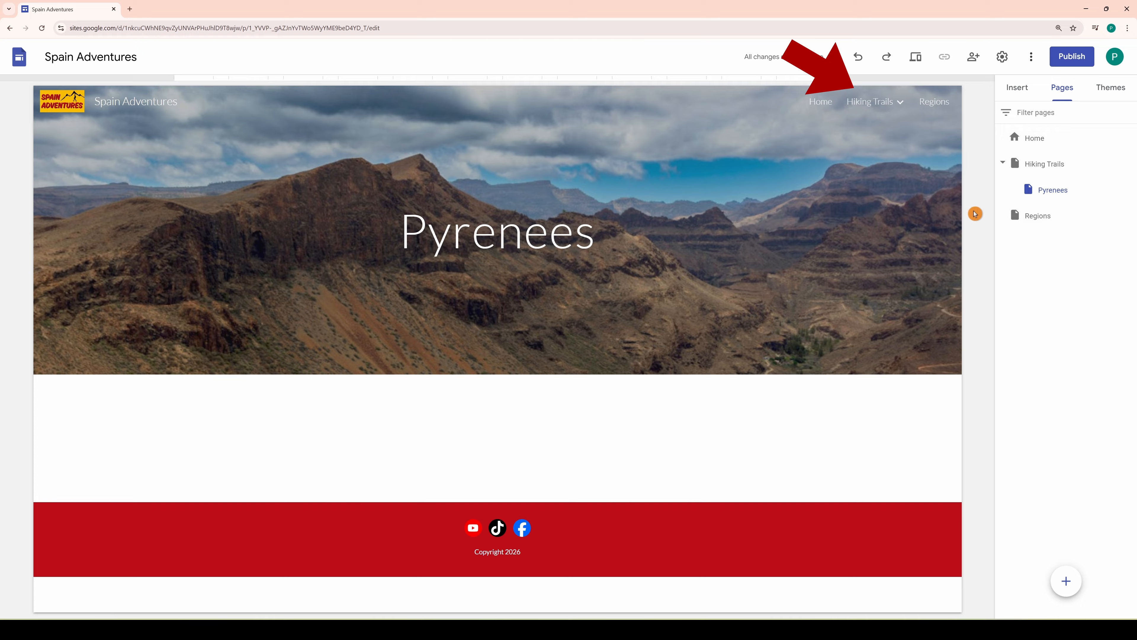
mouse_move(905, 108)
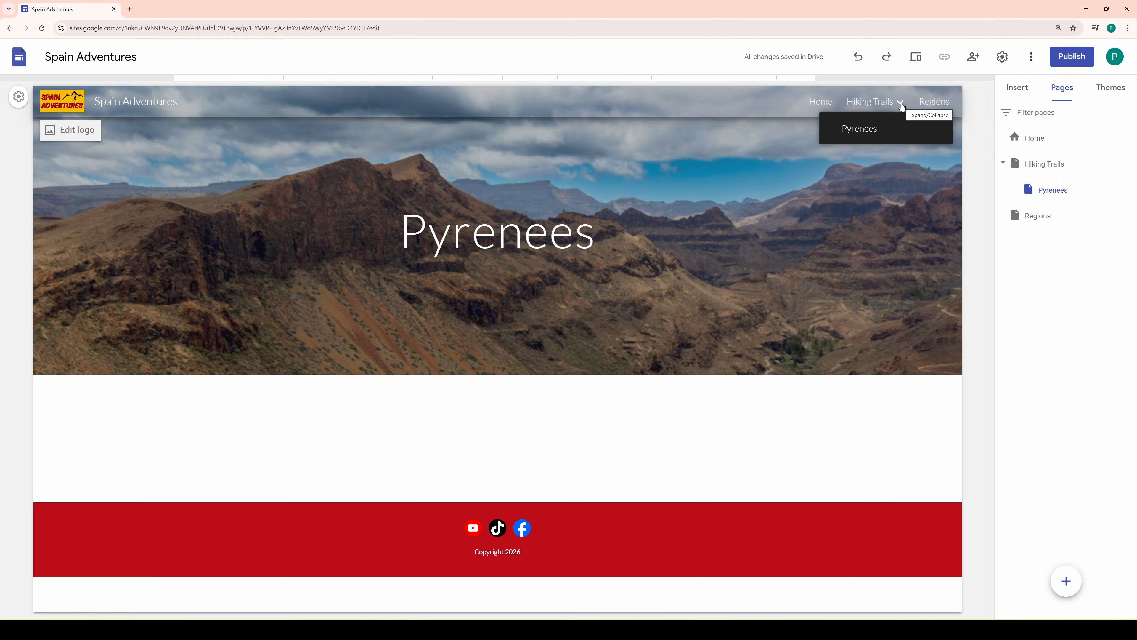
Add a new top-level page named "Contact" to the site.
click(1067, 581)
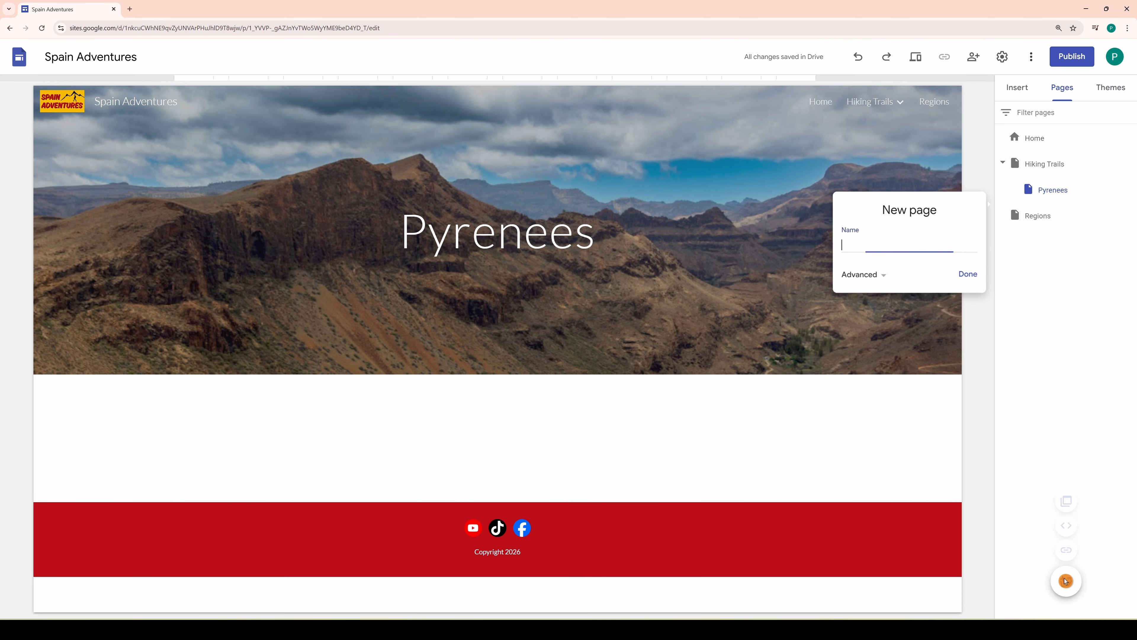
text(Contact)
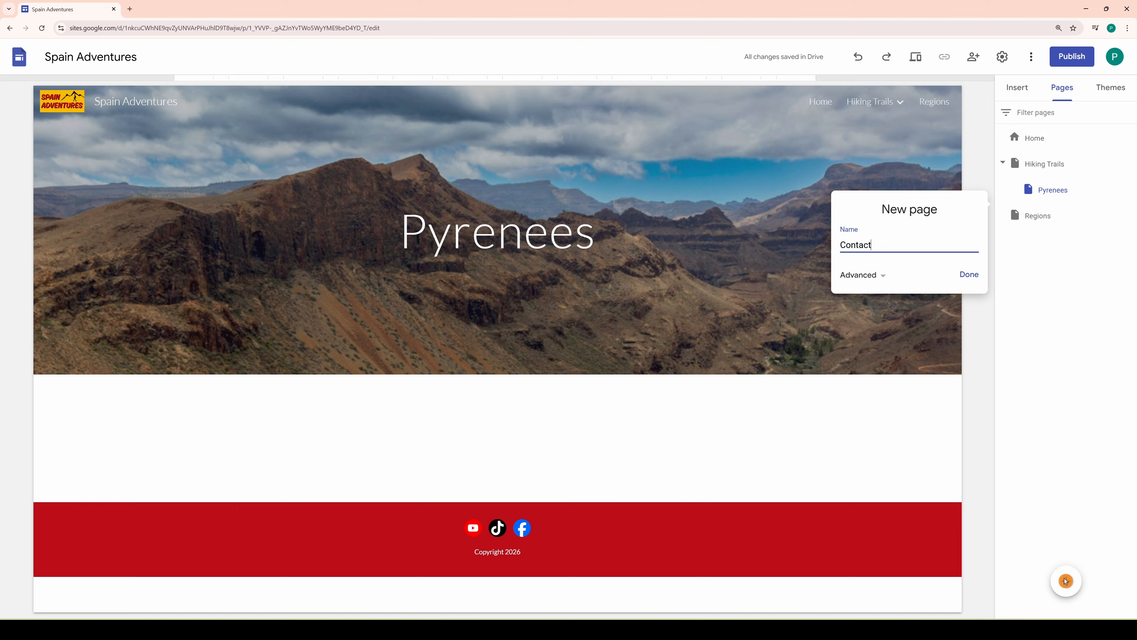
key(Return)
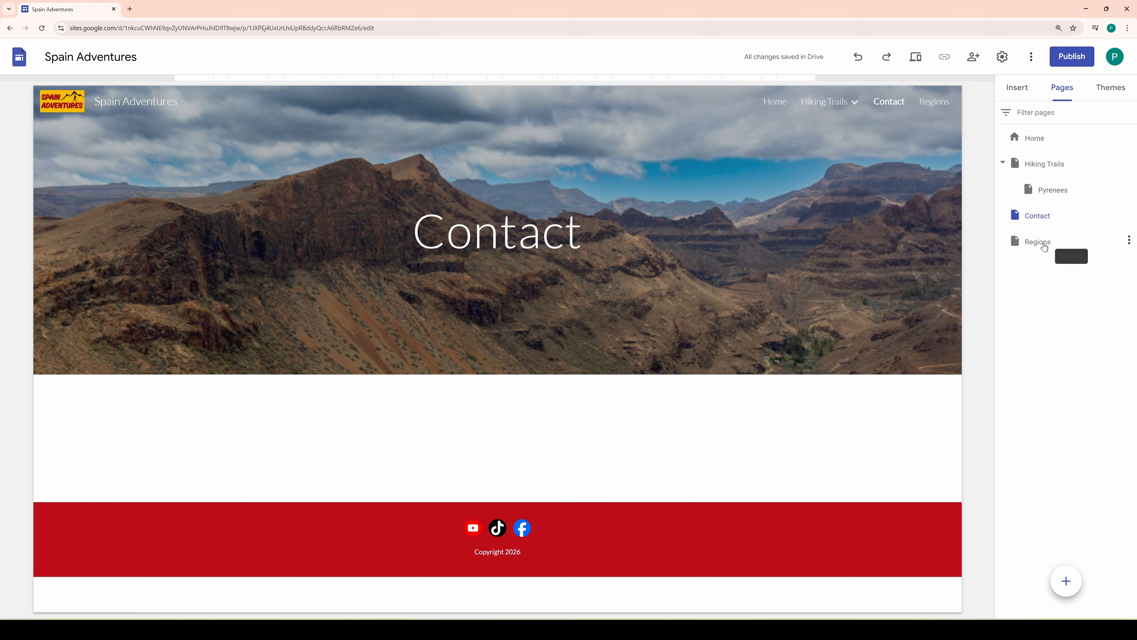
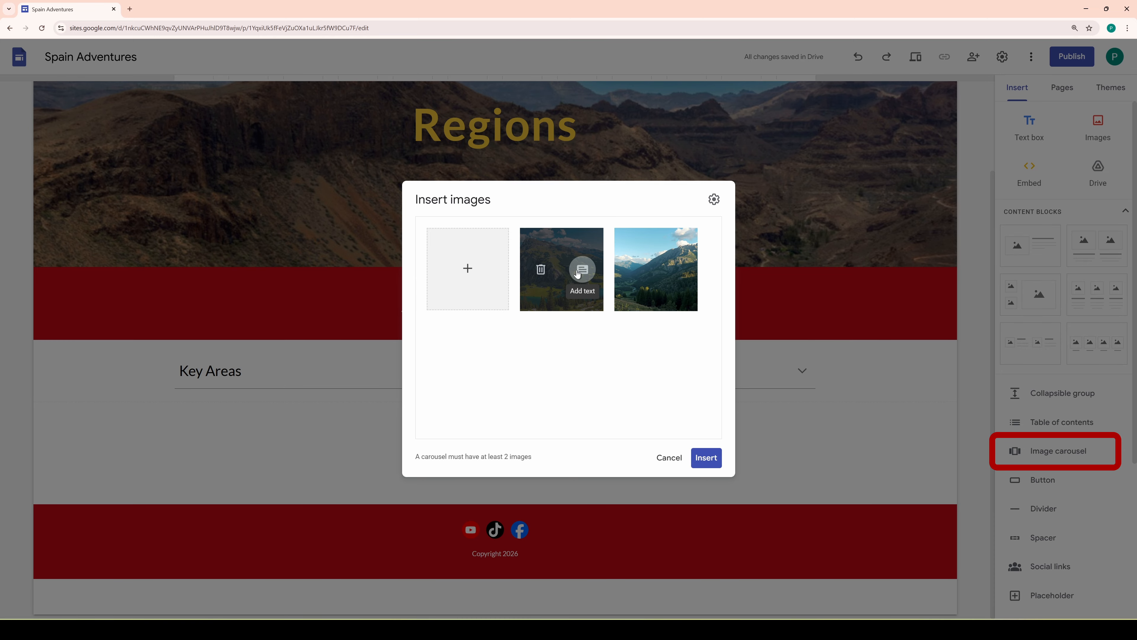
View the text options for the first carousel image and insert the two-image carousel below the Key Areas group.
click(578, 275)
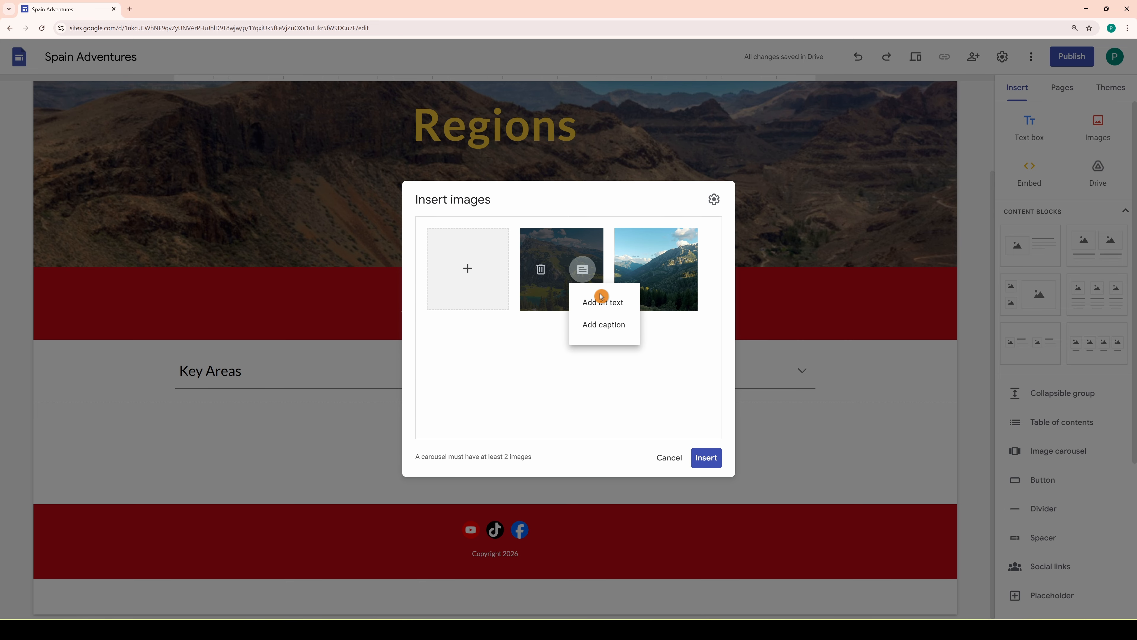
click(704, 460)
click(705, 459)
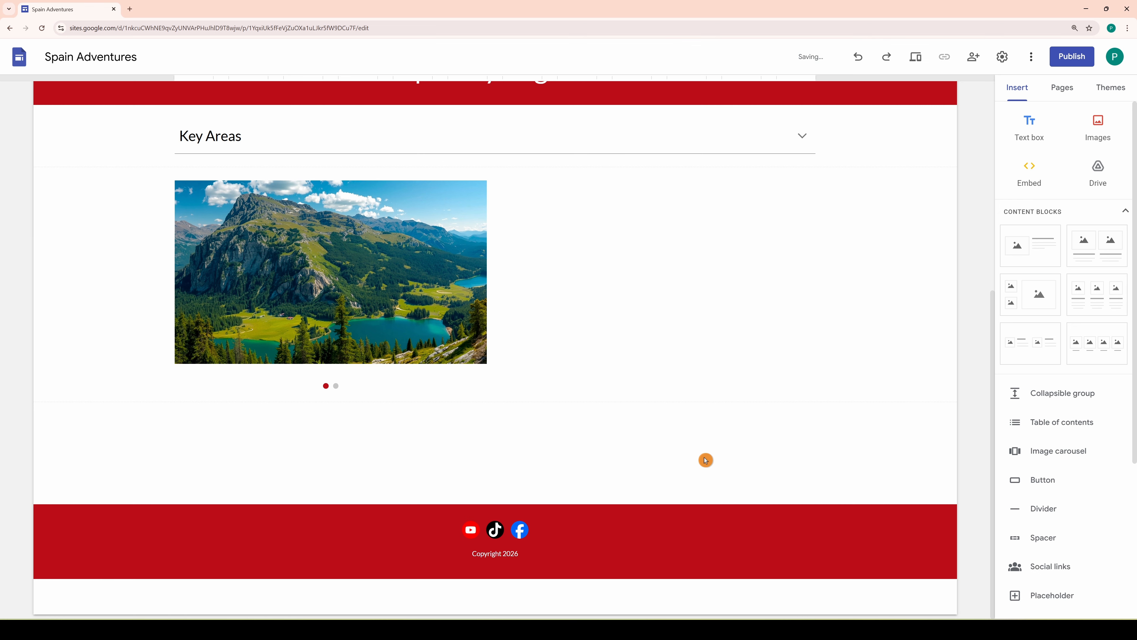
Move the image carousel to the right half of its section and undo the position changes.
drag(368, 228, 673, 245)
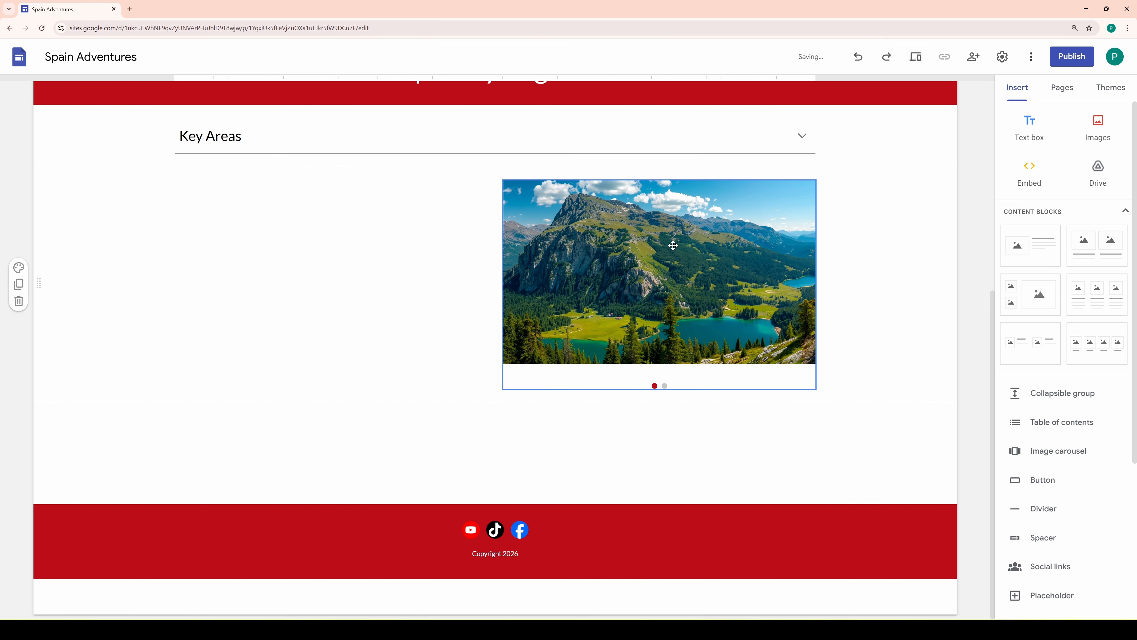
click(858, 57)
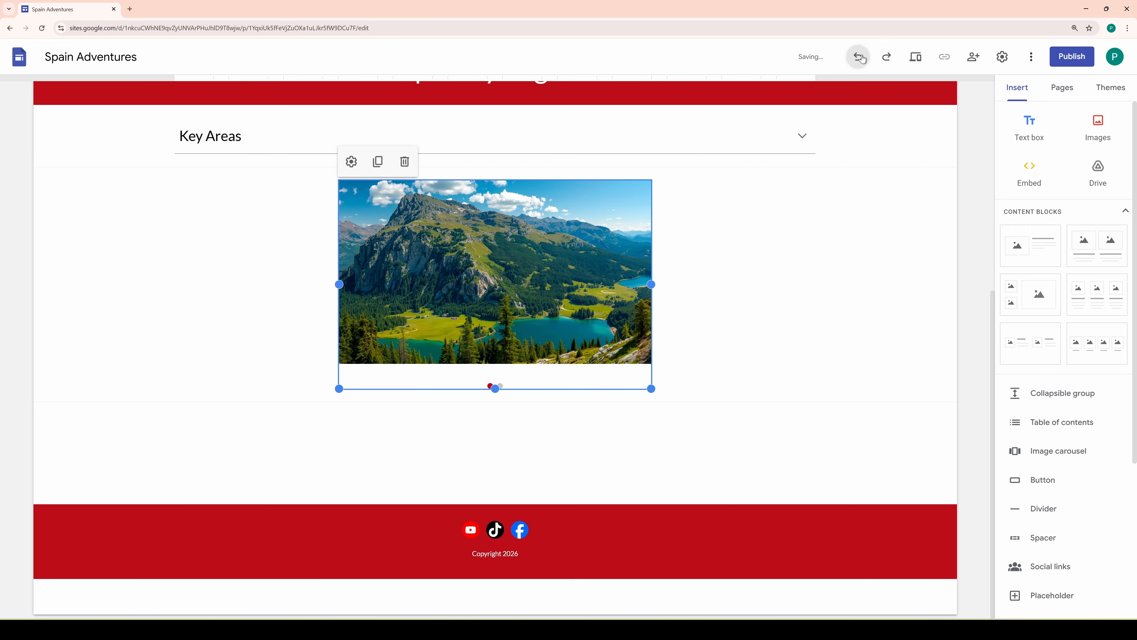
click(859, 57)
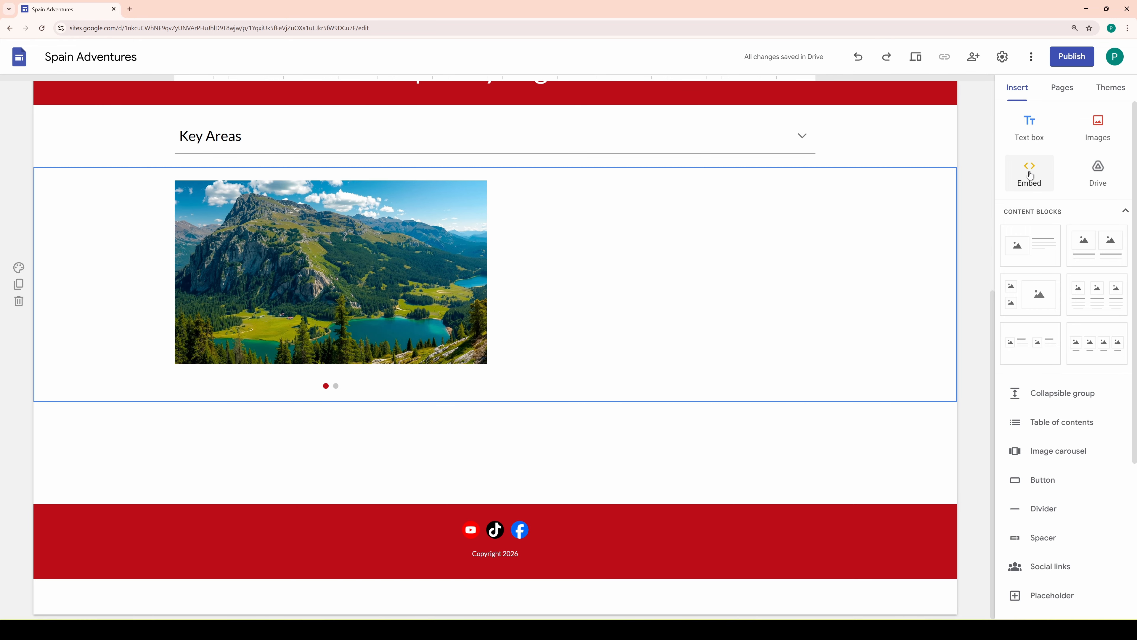
Embed the Andorra la Vella weather widget from its copied embed code and place it to the right of the image carousel.
click(1030, 172)
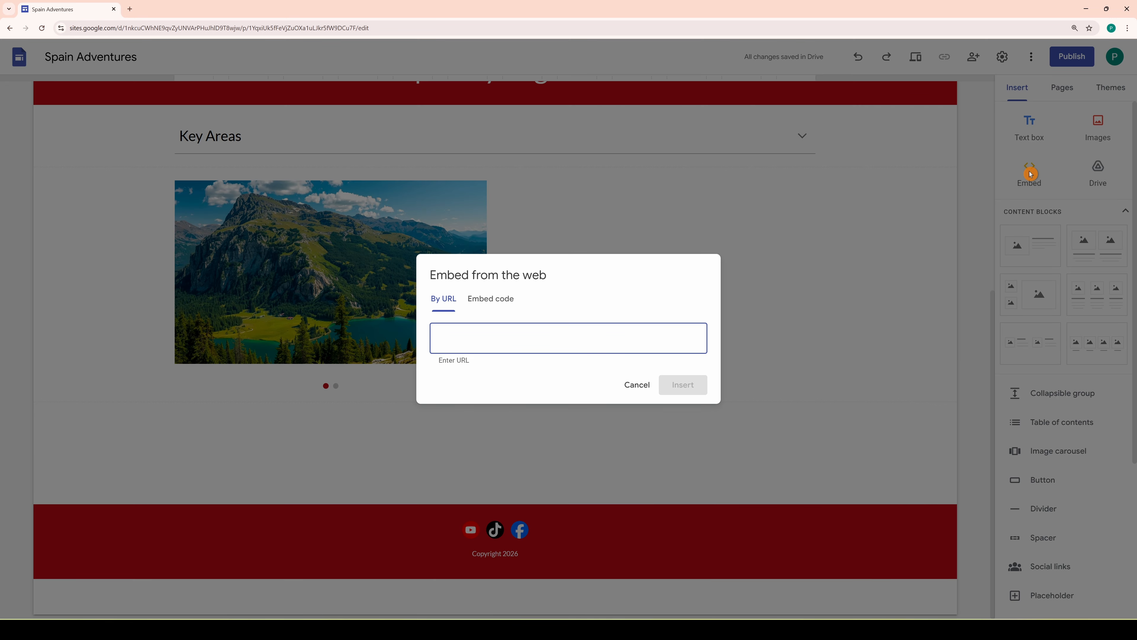
click(491, 299)
click(568, 334)
key(ctrl+v)
click(691, 454)
click(692, 456)
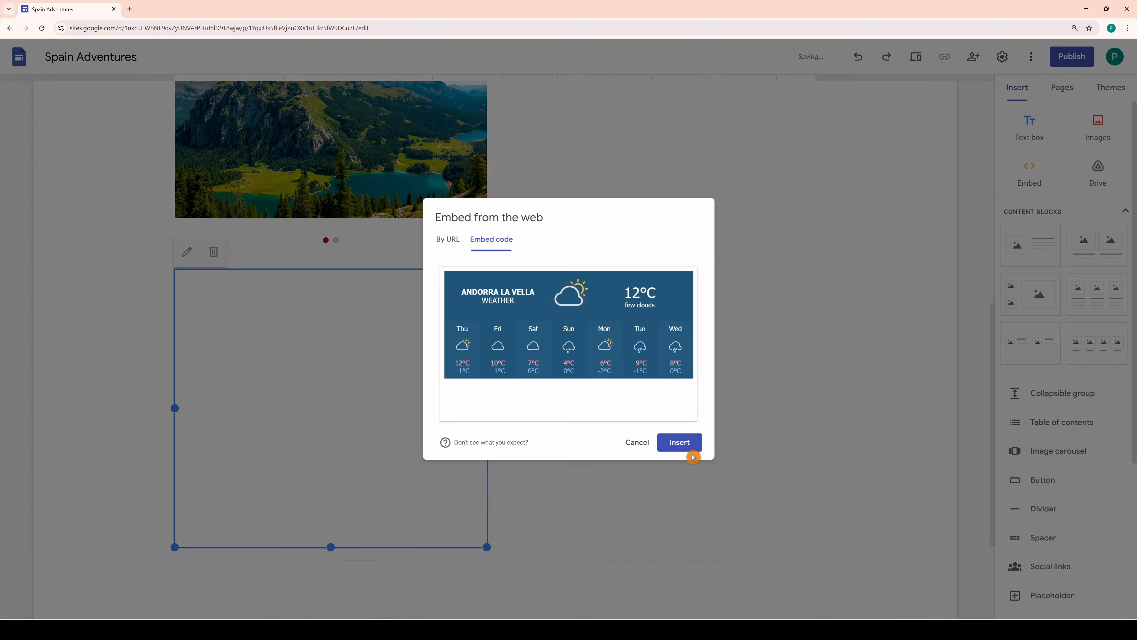
scroll(694, 457, up, 5)
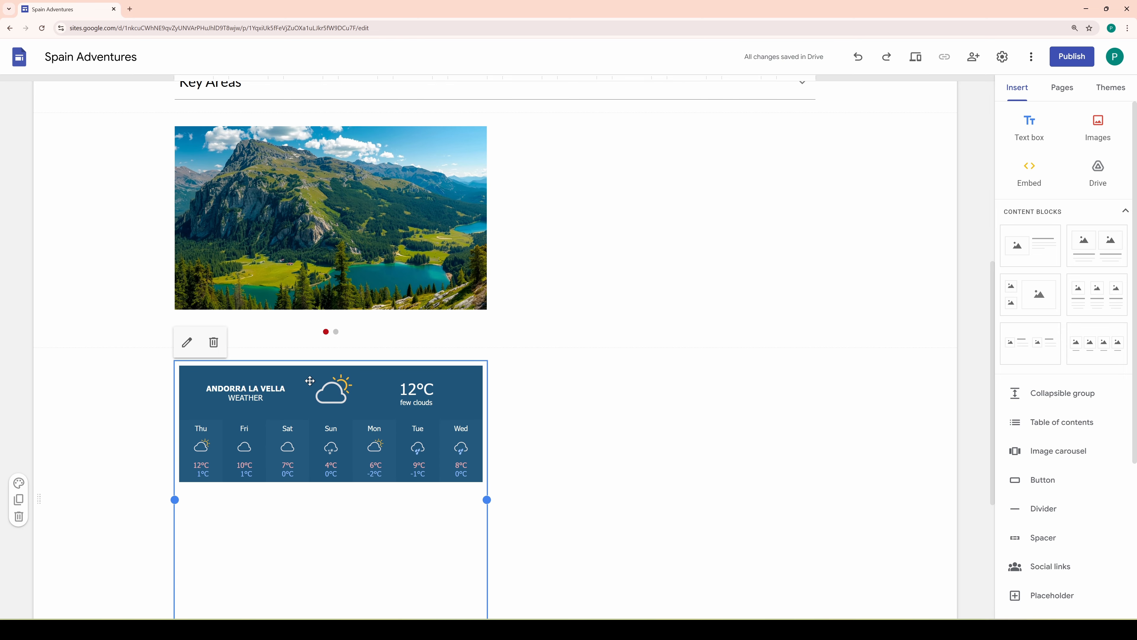
drag(310, 380, 554, 216)
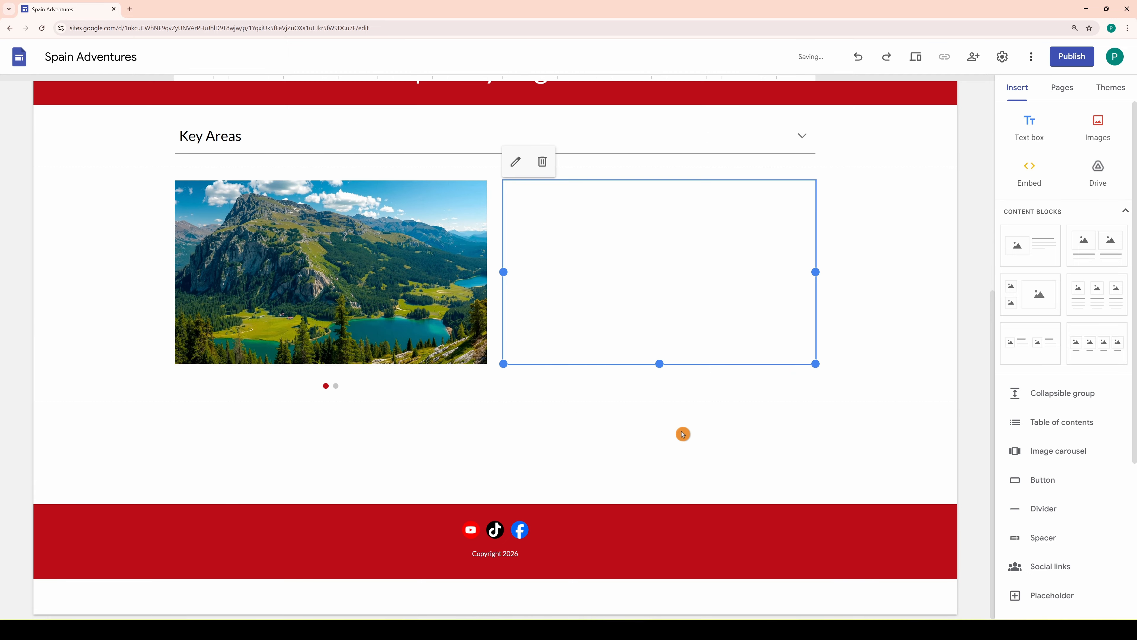
Add a divider below the section with the image carousel and weather widget.
click(687, 446)
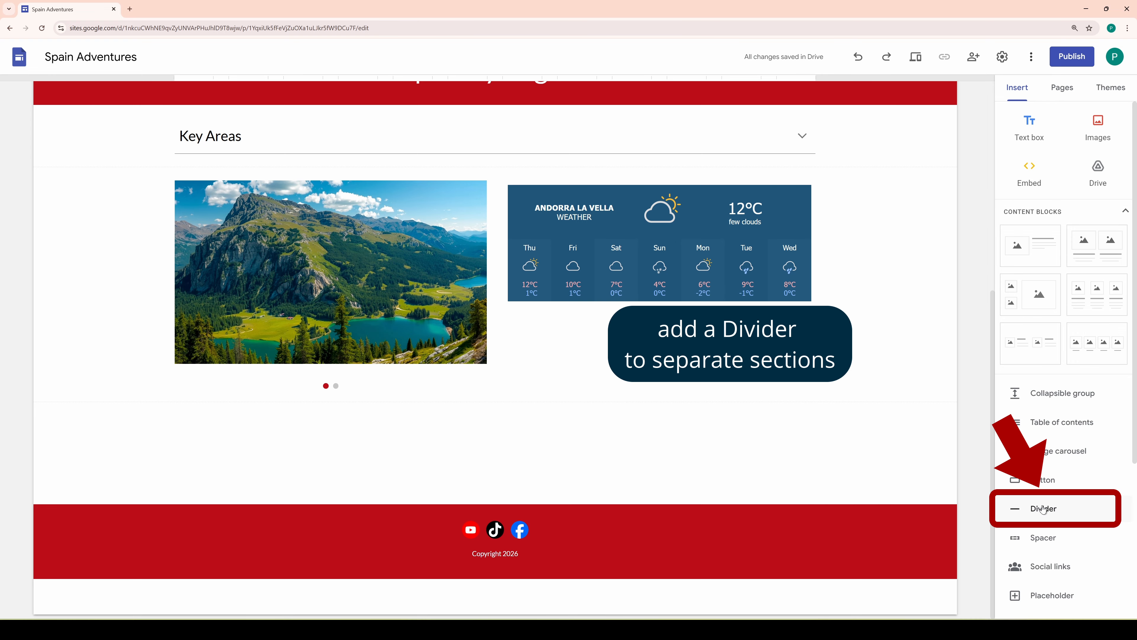
click(1043, 509)
click(842, 460)
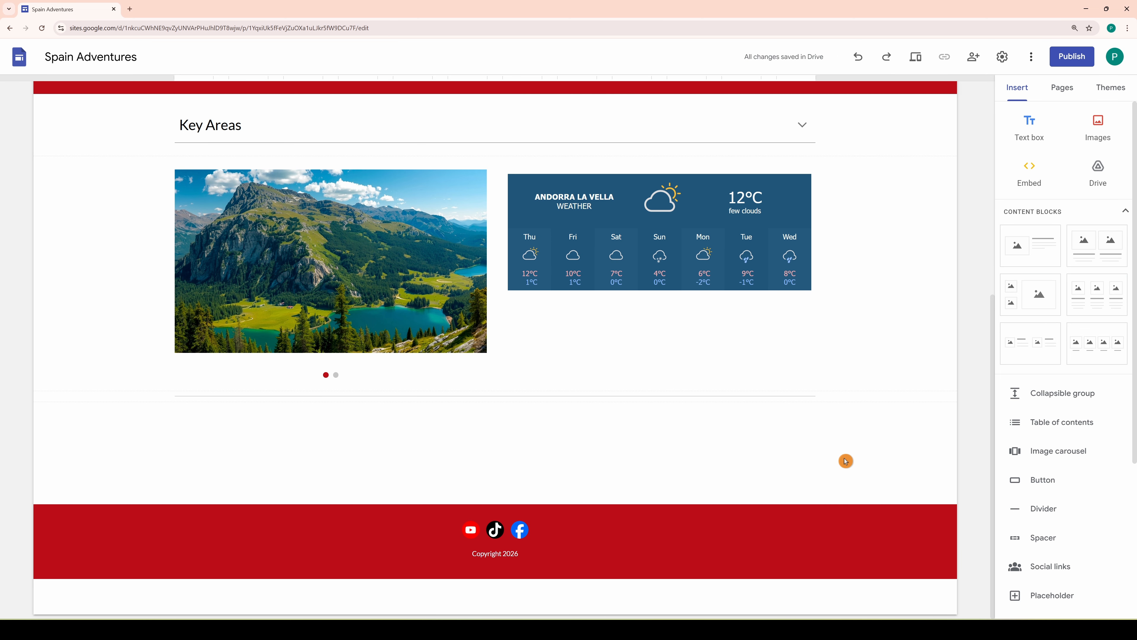
Insert a map of the Pyrenees below the divider and enlarge it to about half the section's width.
scroll(1056, 460, down, 5)
click(1058, 460)
text(p)
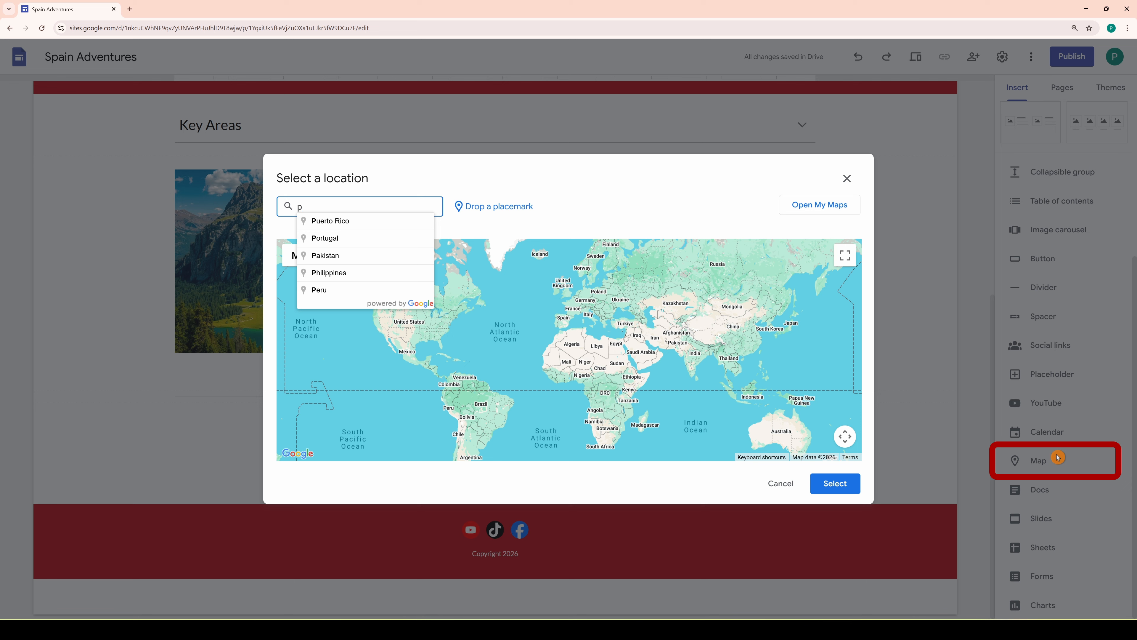
text(yr)
click(343, 221)
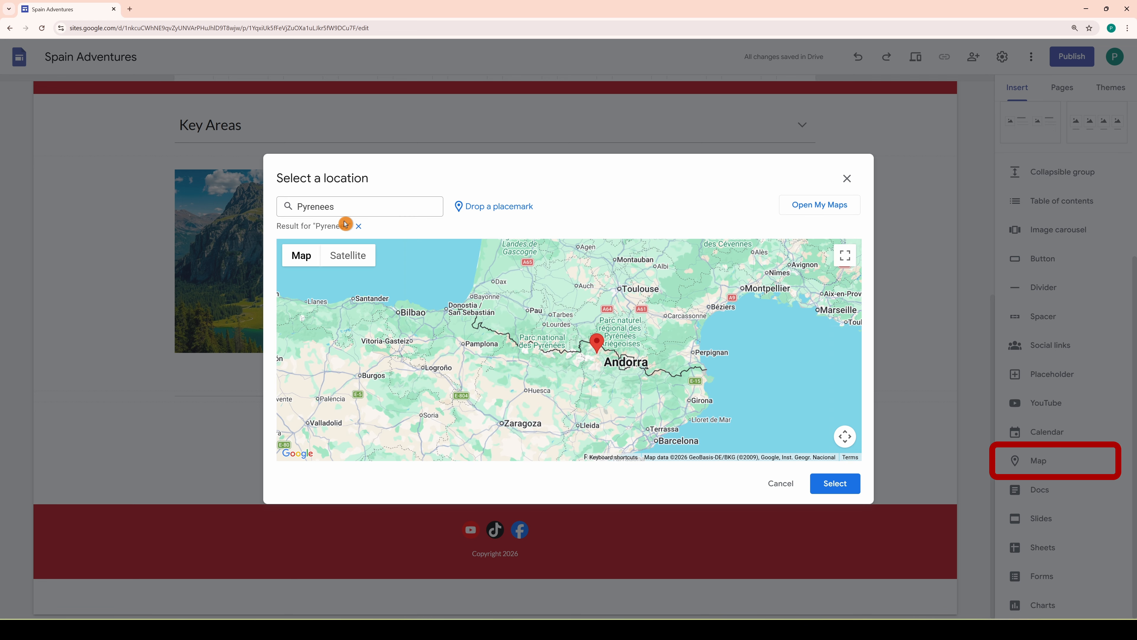
scroll(598, 378, up, 2)
drag(591, 354, 622, 414)
click(835, 483)
drag(488, 483, 378, 387)
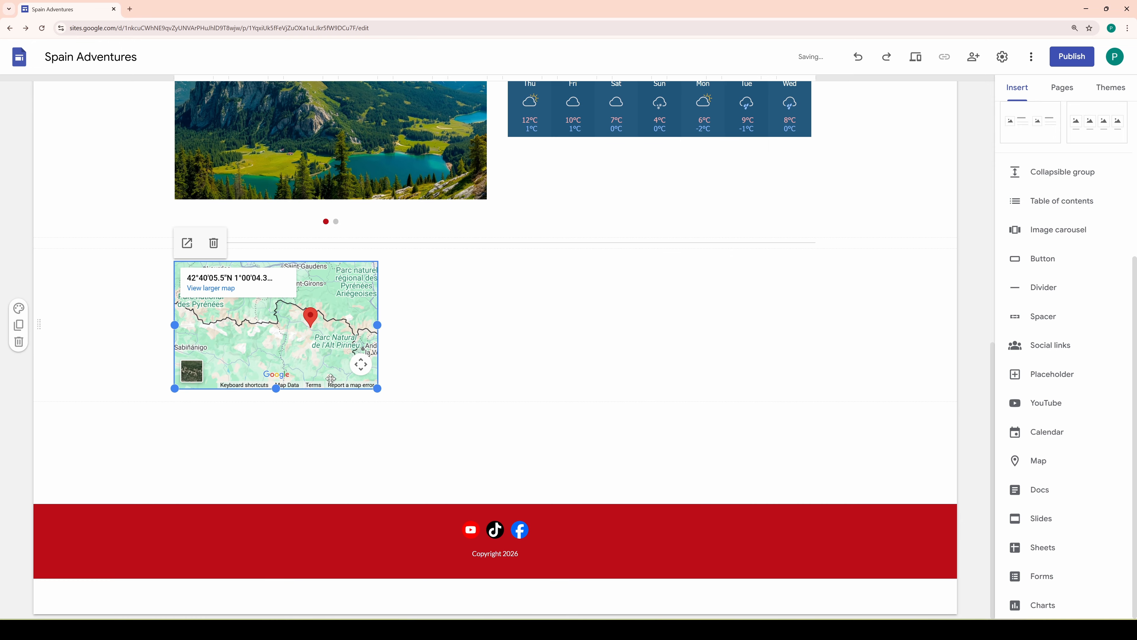
drag(276, 388, 297, 470)
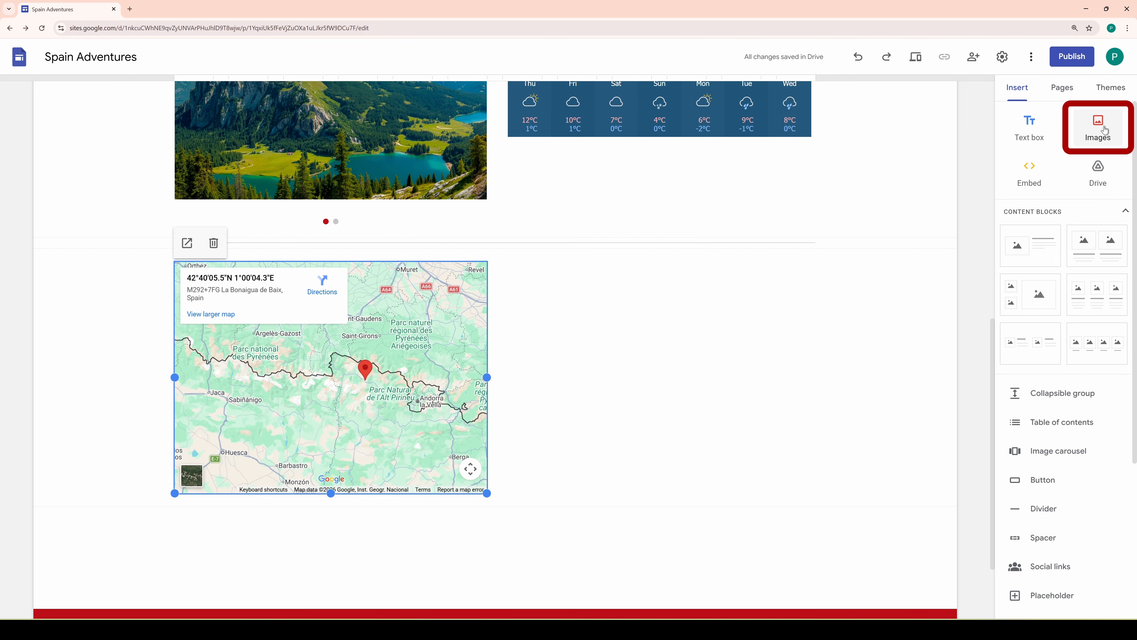
Upload the image "Spanish coastline.jpg" from the computer to the page below the map.
click(1099, 127)
click(1098, 165)
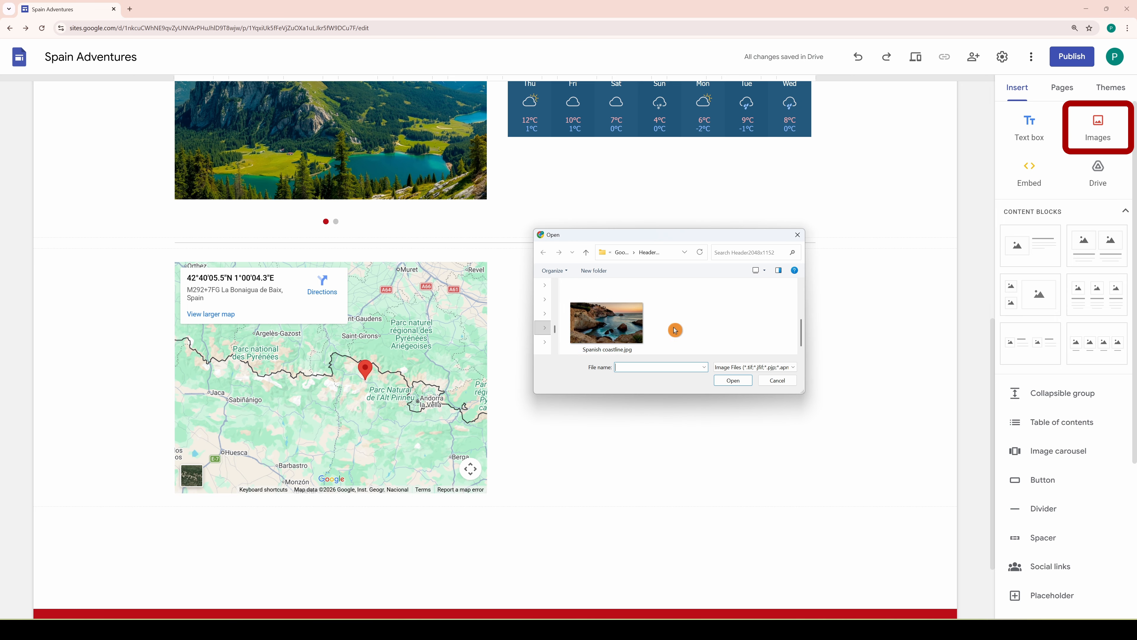
click(624, 324)
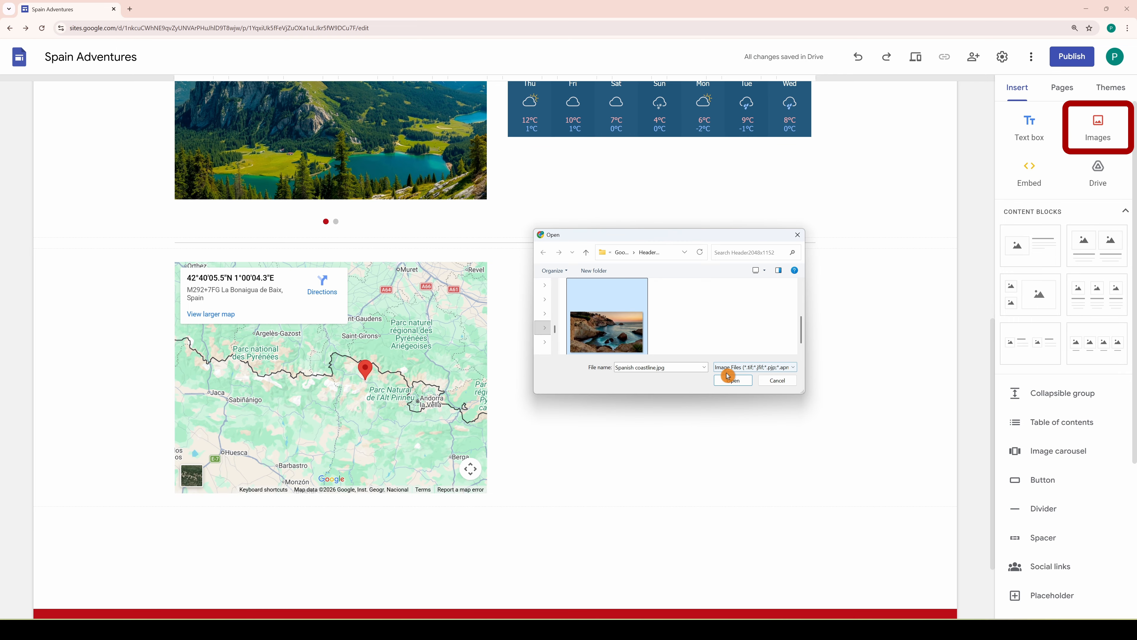
click(730, 380)
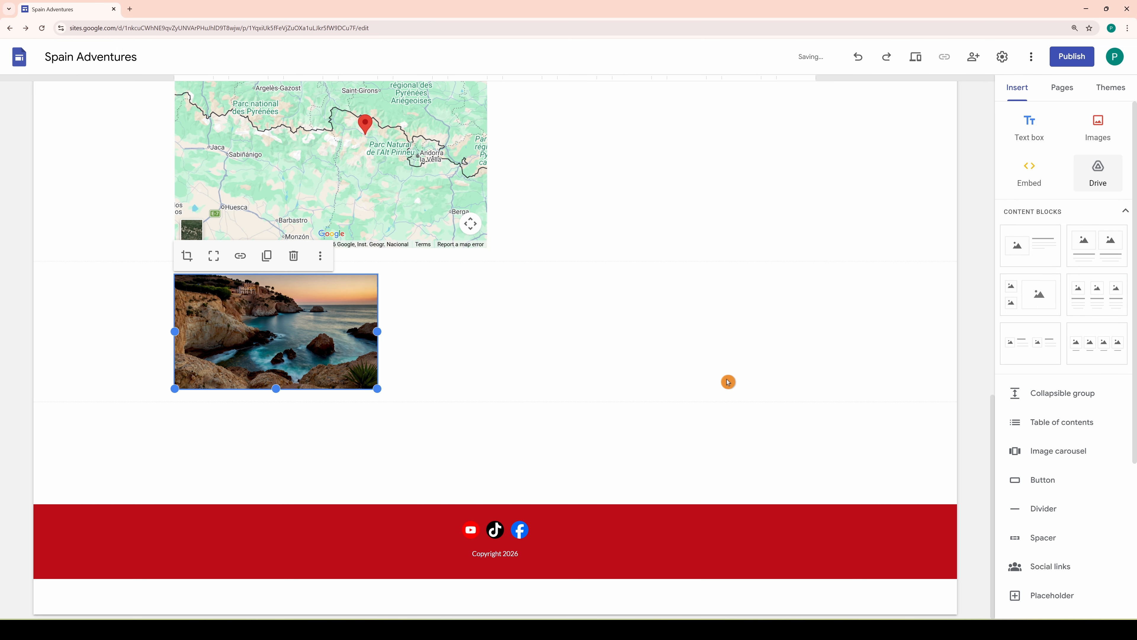
Place the coastline image beside the map, enlarge it to the map's height, and arrange it to the left of the map.
scroll(729, 381, up, 3)
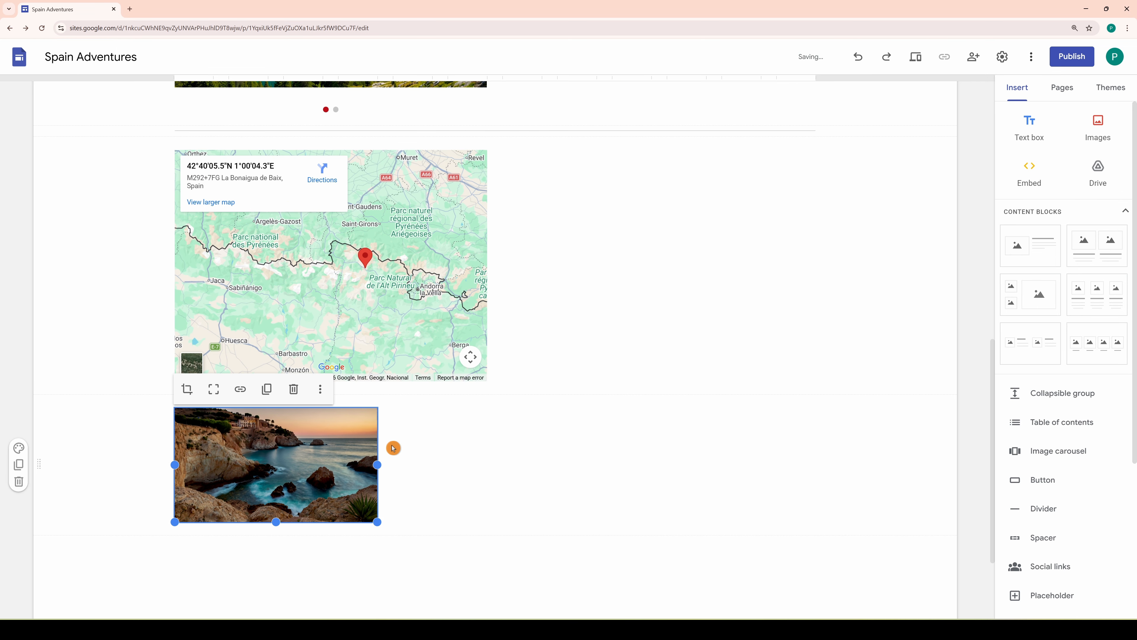
drag(282, 429, 612, 248)
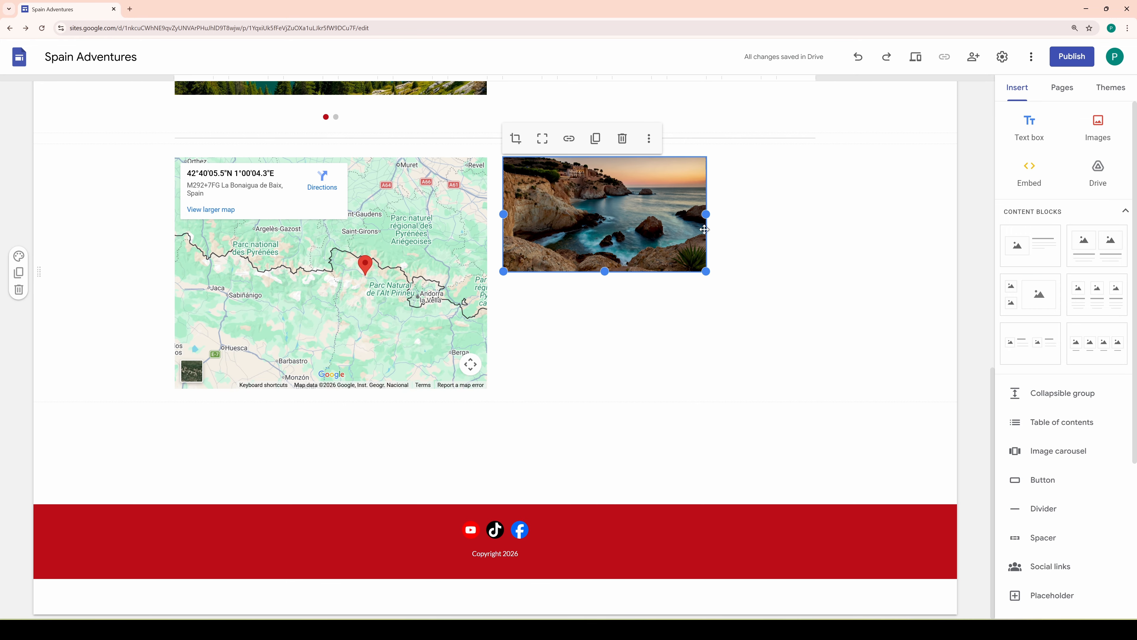
drag(706, 272, 816, 388)
click(674, 438)
drag(596, 210, 164, 194)
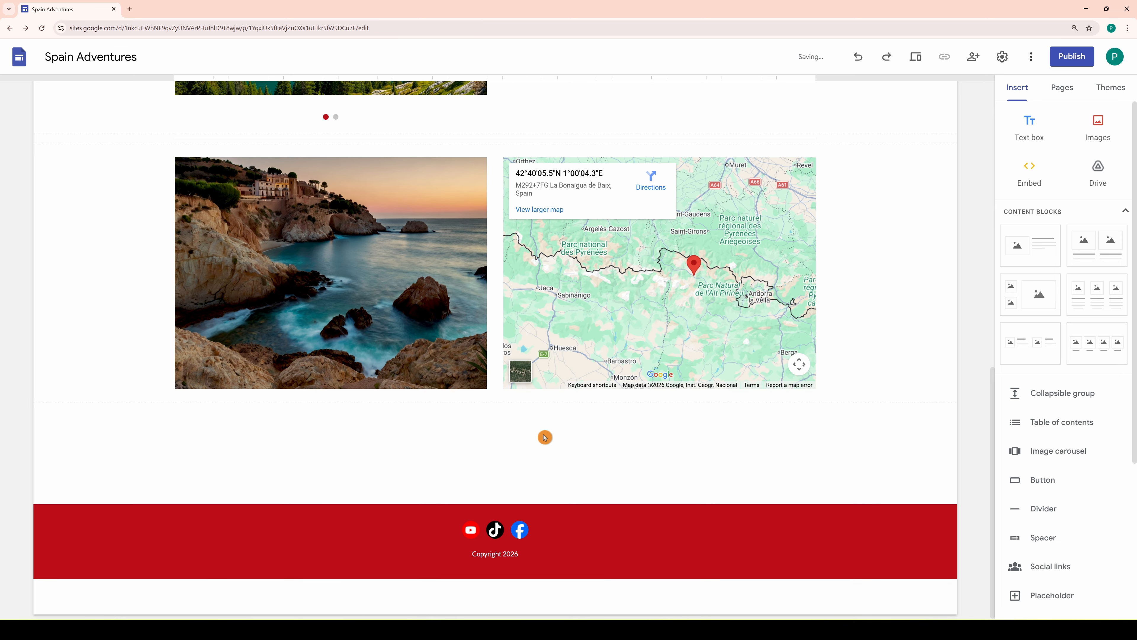
Add a text box directly under the coastline image with the text "Spanish coast".
click(1029, 127)
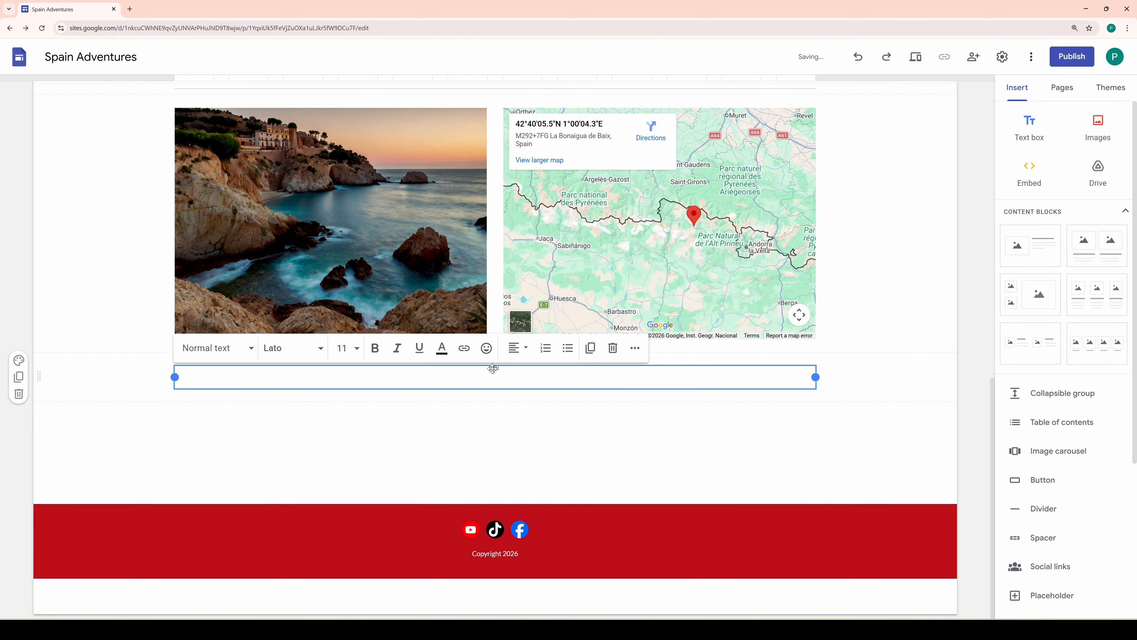
drag(492, 368, 439, 347)
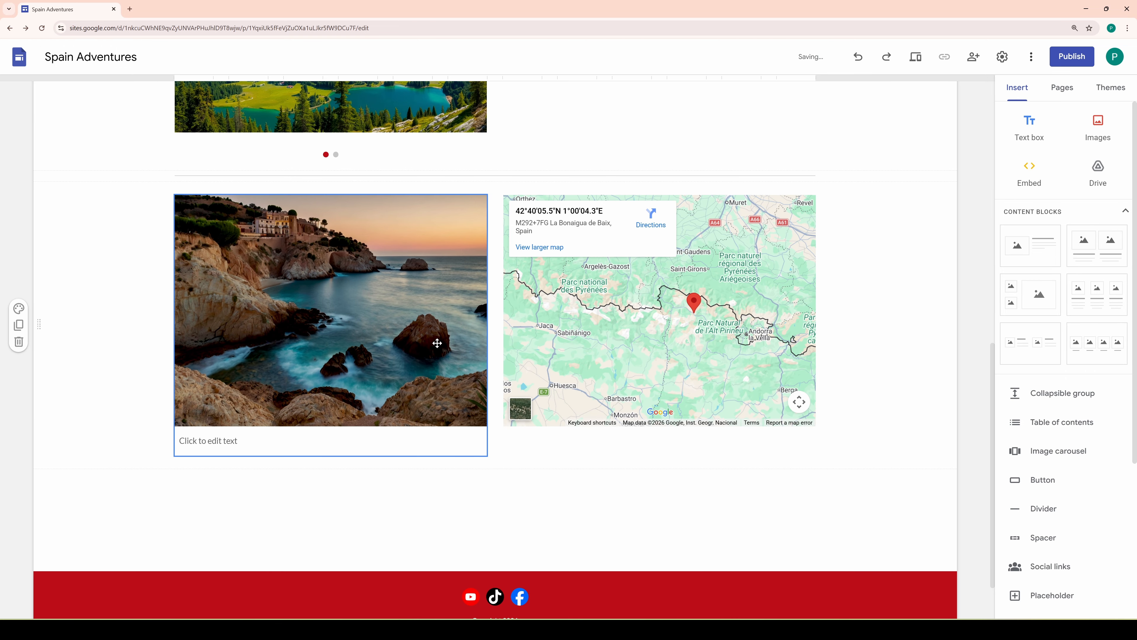
click(189, 440)
text(Spanish coast)
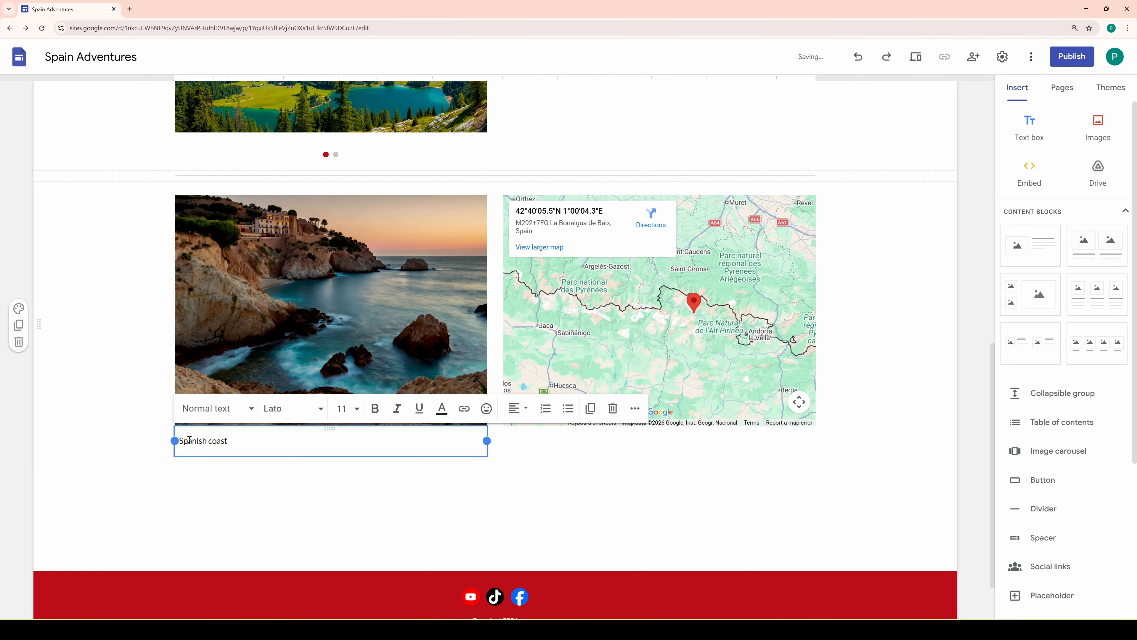
click(253, 496)
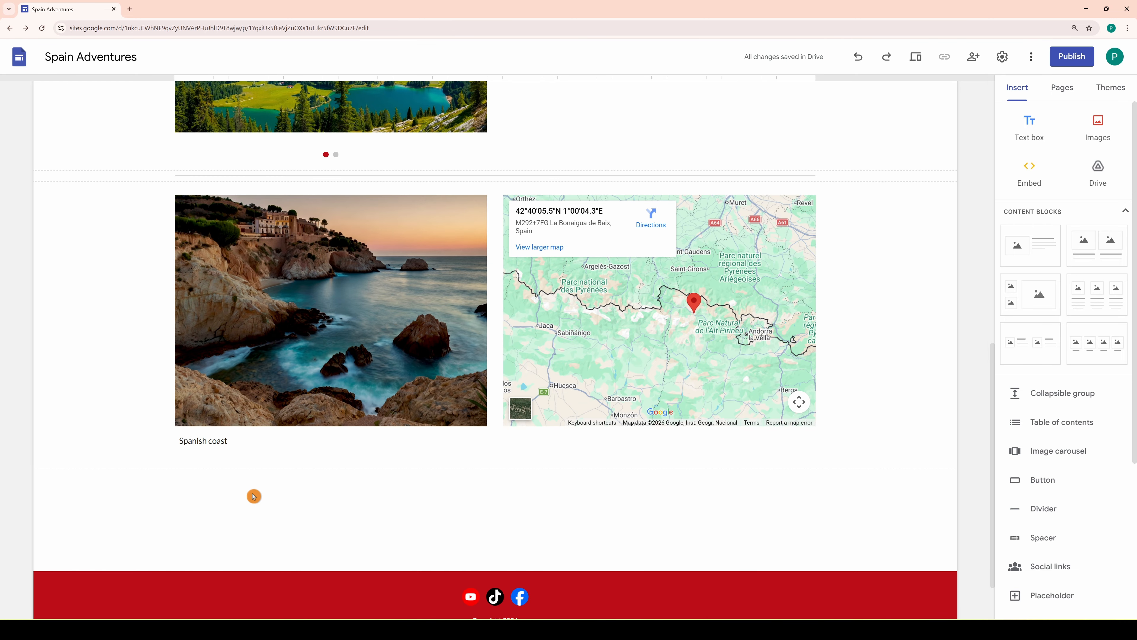
Preview the Regions page in the phone layout and check the carousel, weather widget, coastline image and map.
key(ctrl+shift+p)
scroll(662, 275, down, 6)
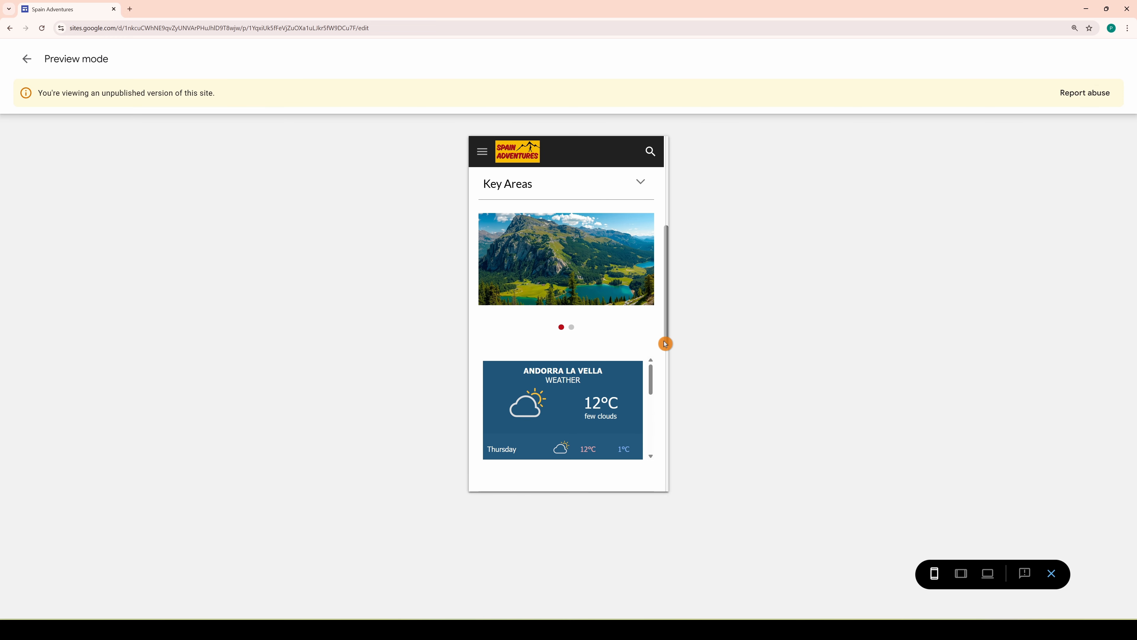
click(635, 245)
click(635, 245)
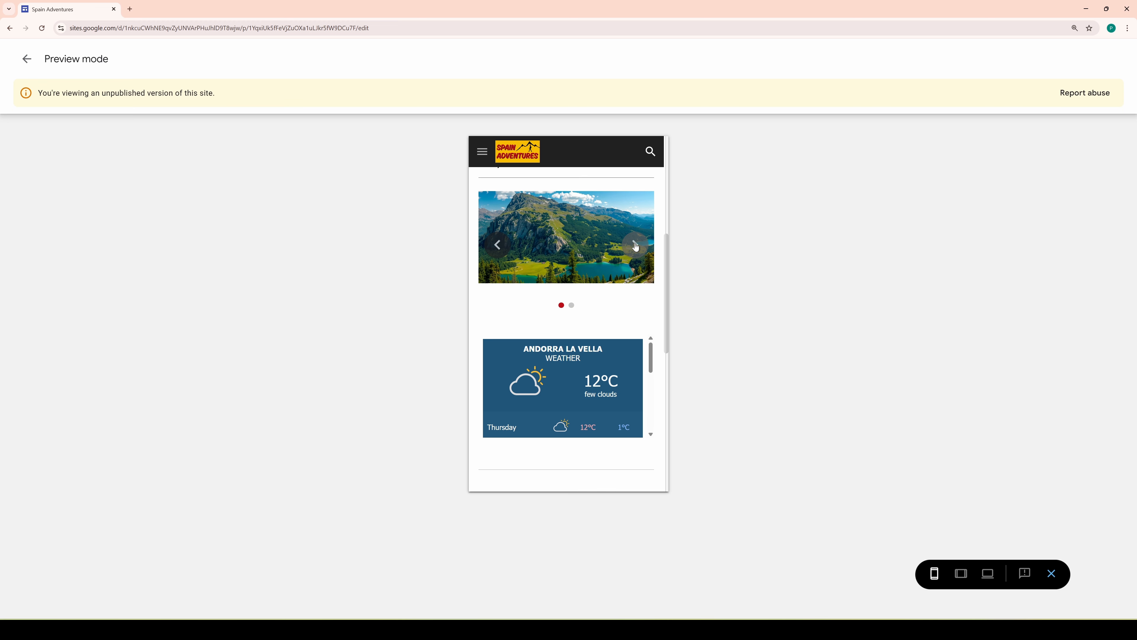
drag(653, 354, 670, 445)
scroll(668, 334, down, 1)
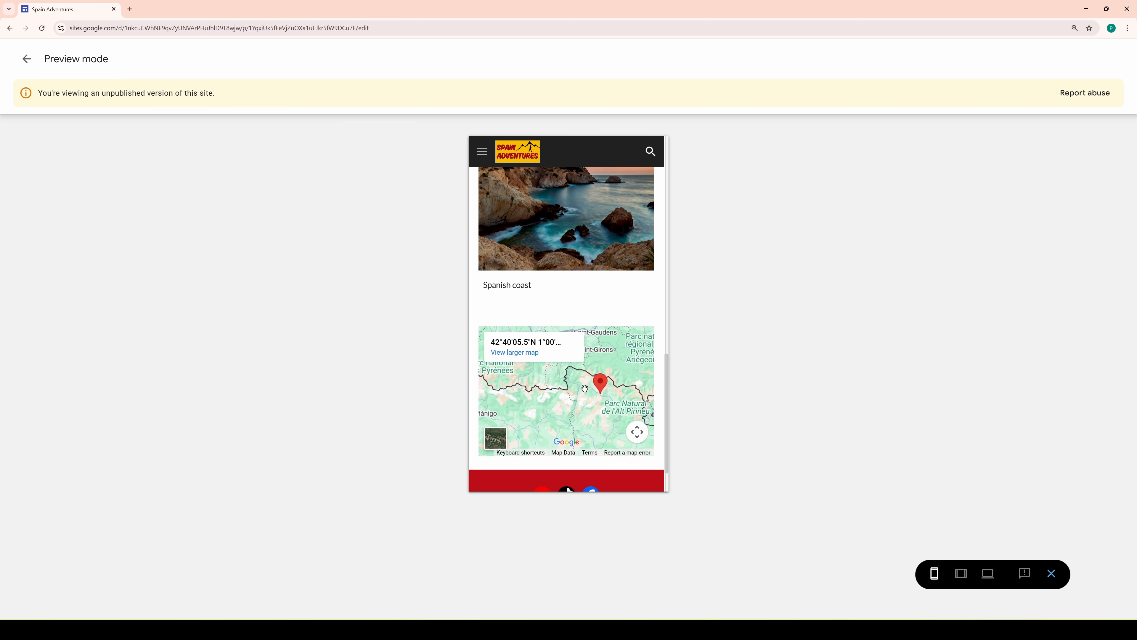
mouse_move(584, 389)
mouse_down()
mouse_move(522, 386)
mouse_move(576, 385)
mouse_move(598, 414)
mouse_up()
scroll(596, 405, down, 1)
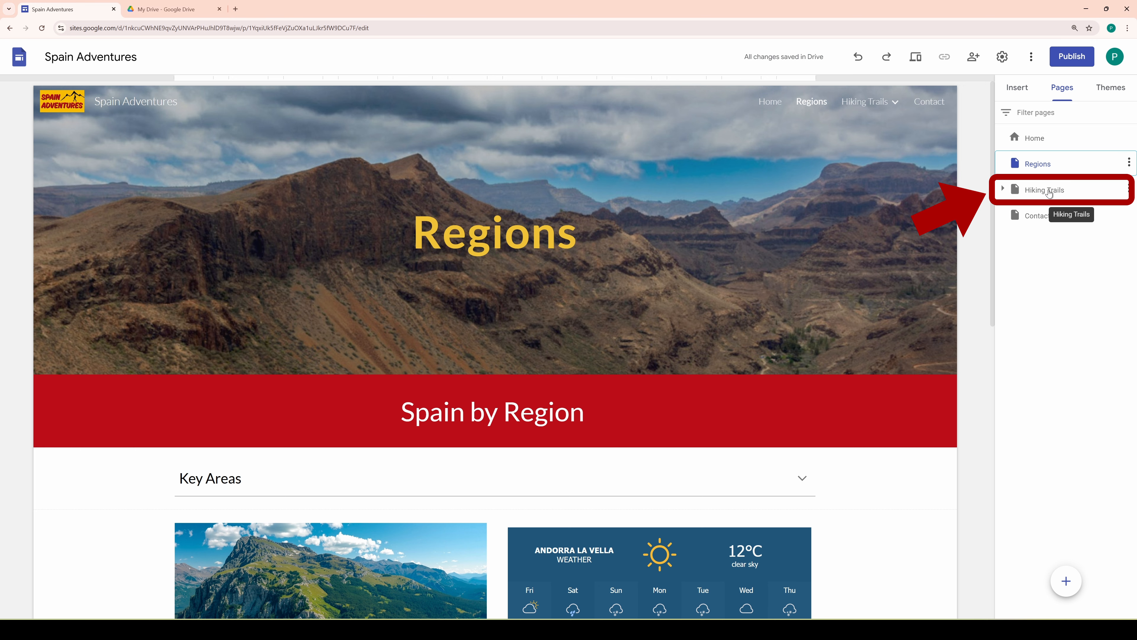
On the Hiking Trails page, insert a button named "Read more here..." that links to the Pyrenees page.
click(1048, 191)
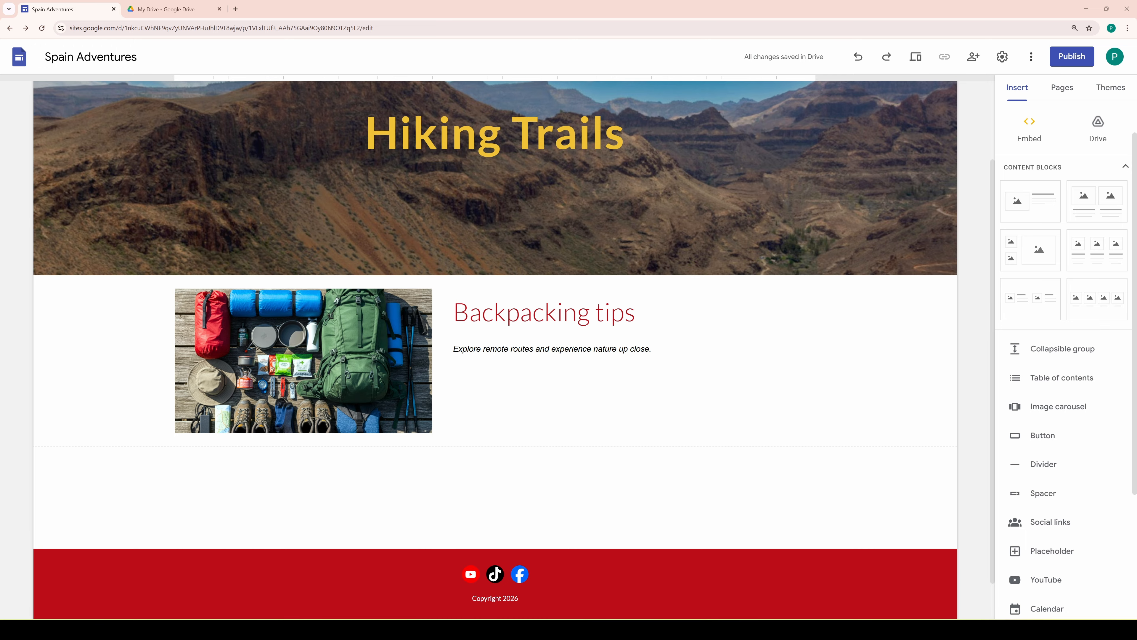
scroll(1042, 260, down, 4)
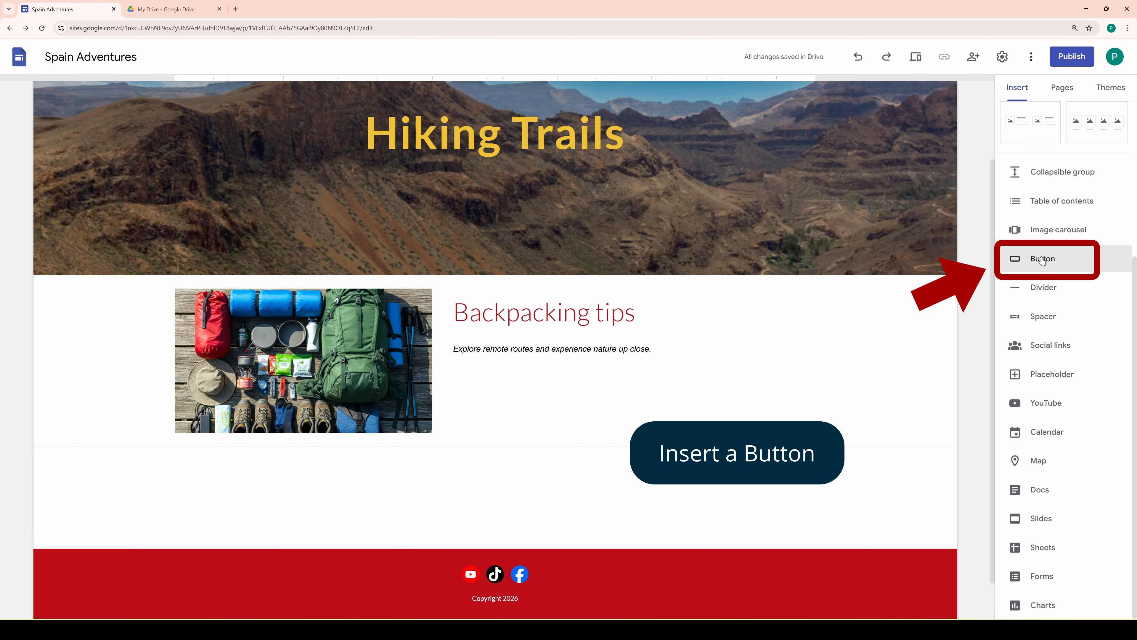
click(1043, 260)
text(Read more here...)
click(476, 351)
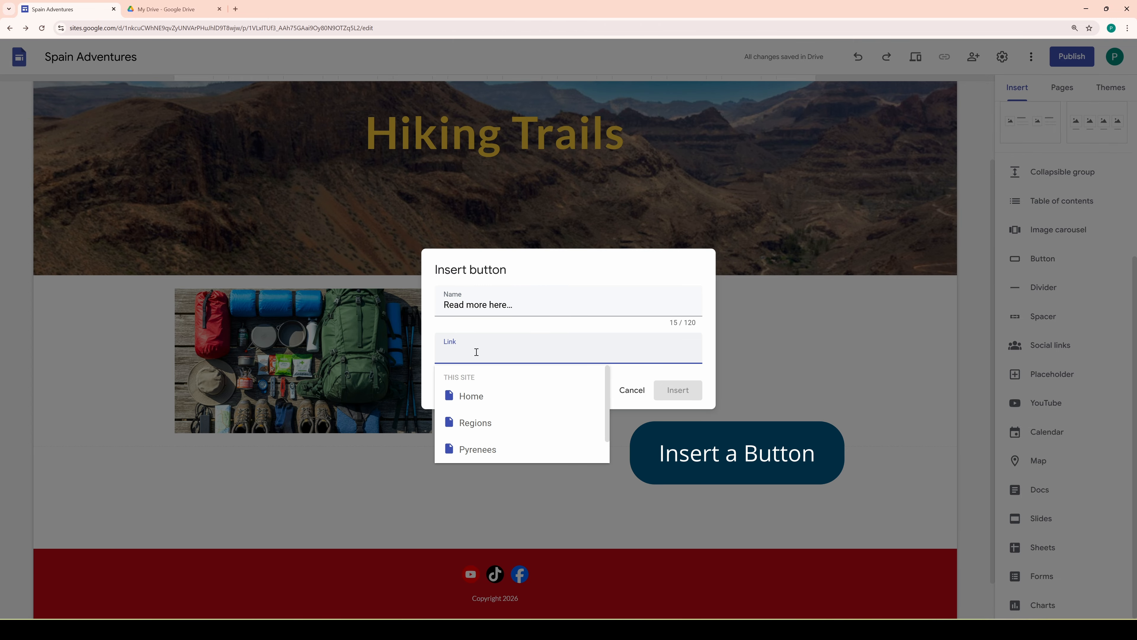
click(497, 448)
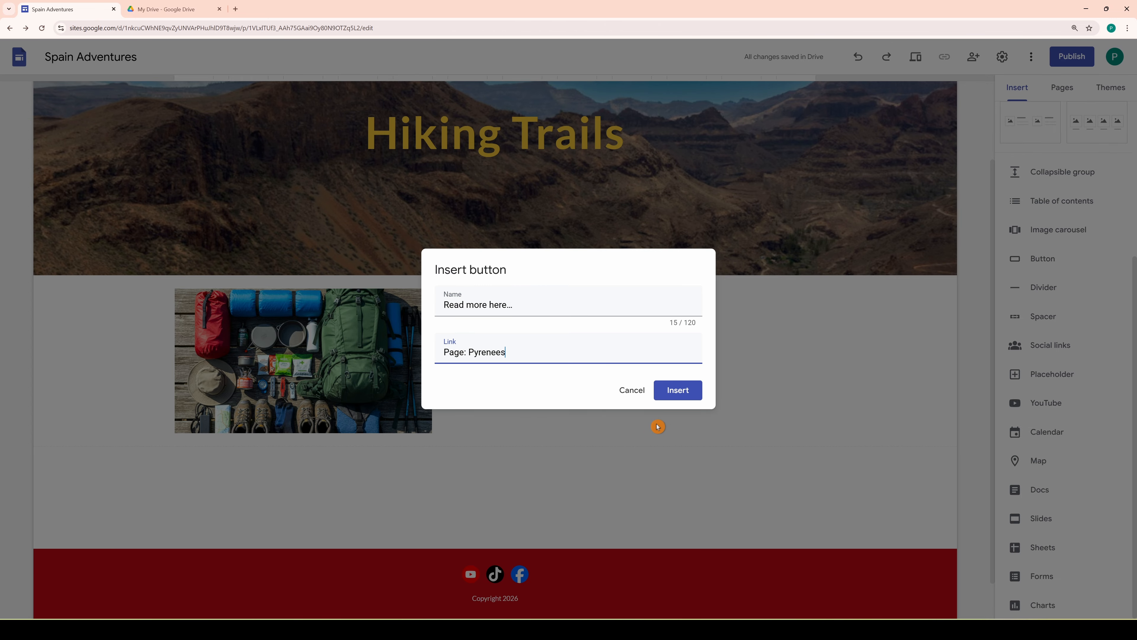
click(678, 390)
Place the "Read more here..." button under the Backpacking tips description, beside the backpacking gear image.
drag(267, 376, 857, 383)
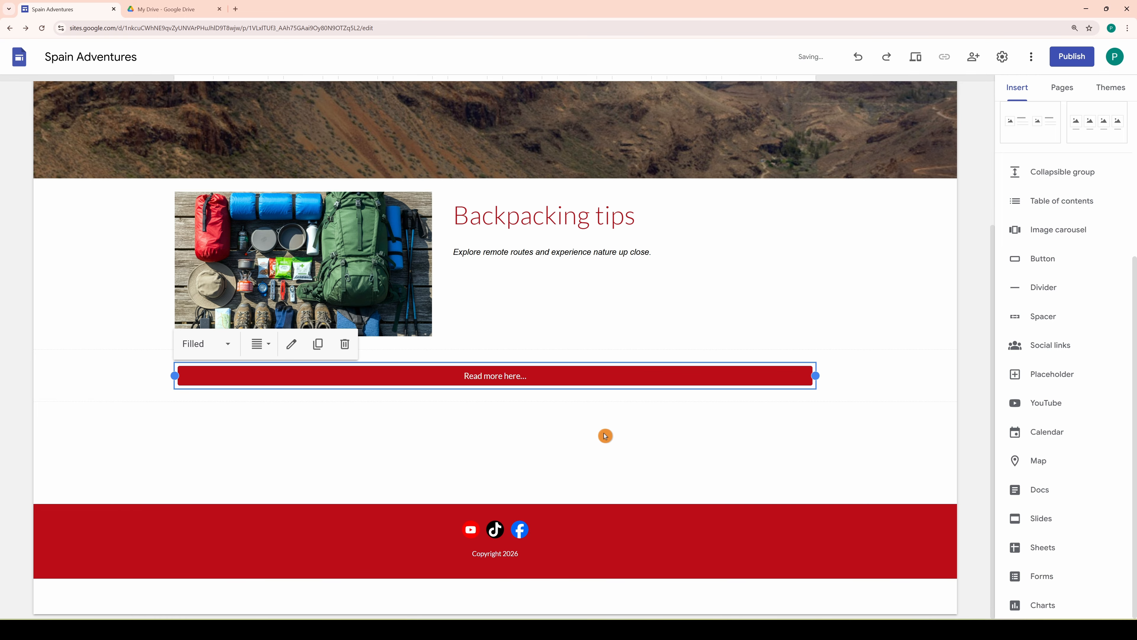
drag(502, 367, 515, 307)
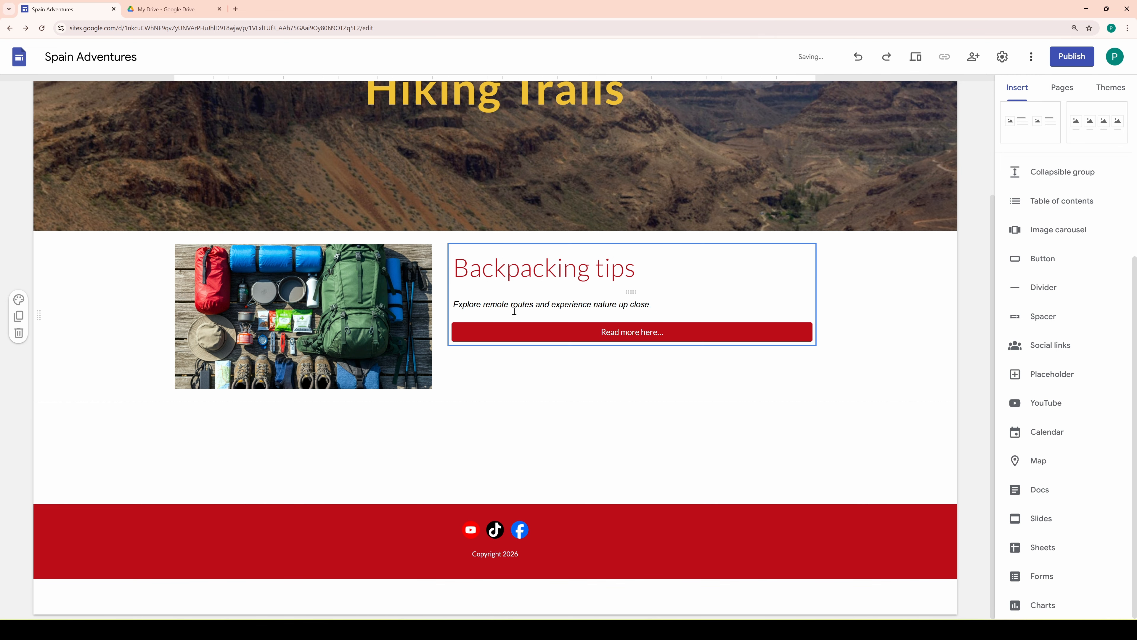
click(569, 392)
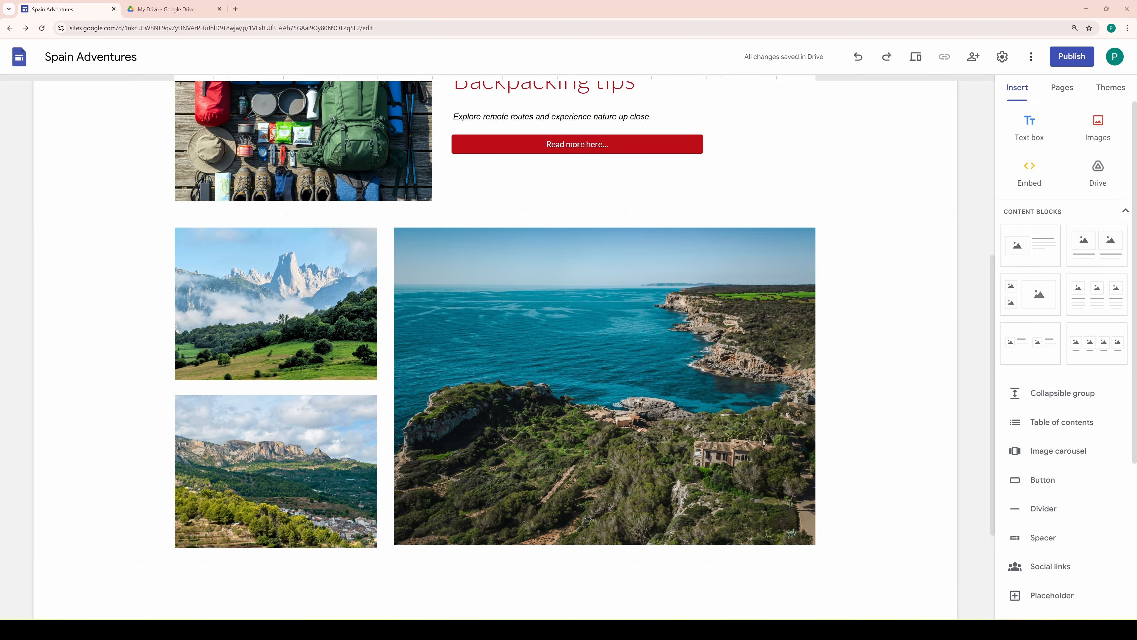
View the additional options for the large coastal image, including replacing it and adding alt text or a caption.
click(622, 265)
click(540, 208)
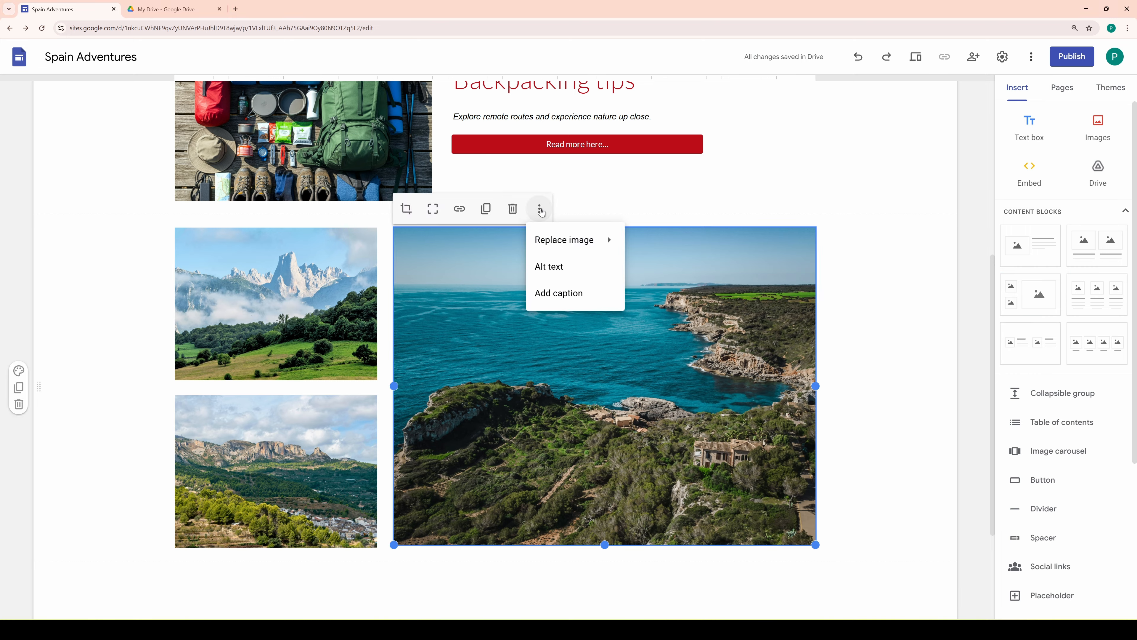
mouse_move(578, 244)
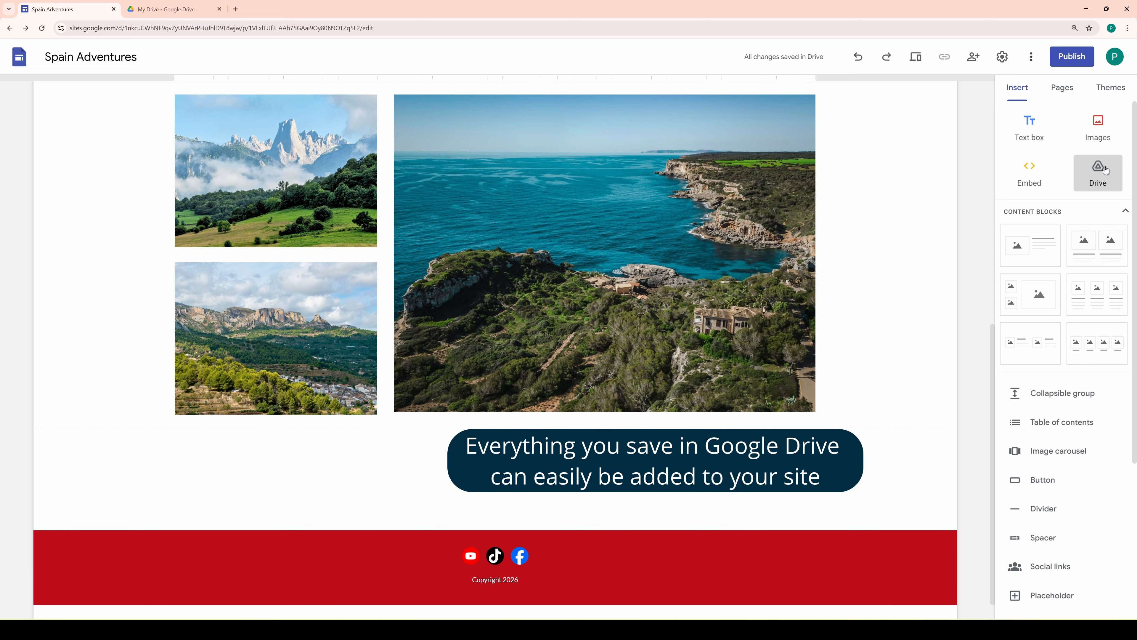
Find the video 20250517_143417.mp4 among the Drive files and set its general access in Google Drive to "Anyone with the link".
click(1098, 173)
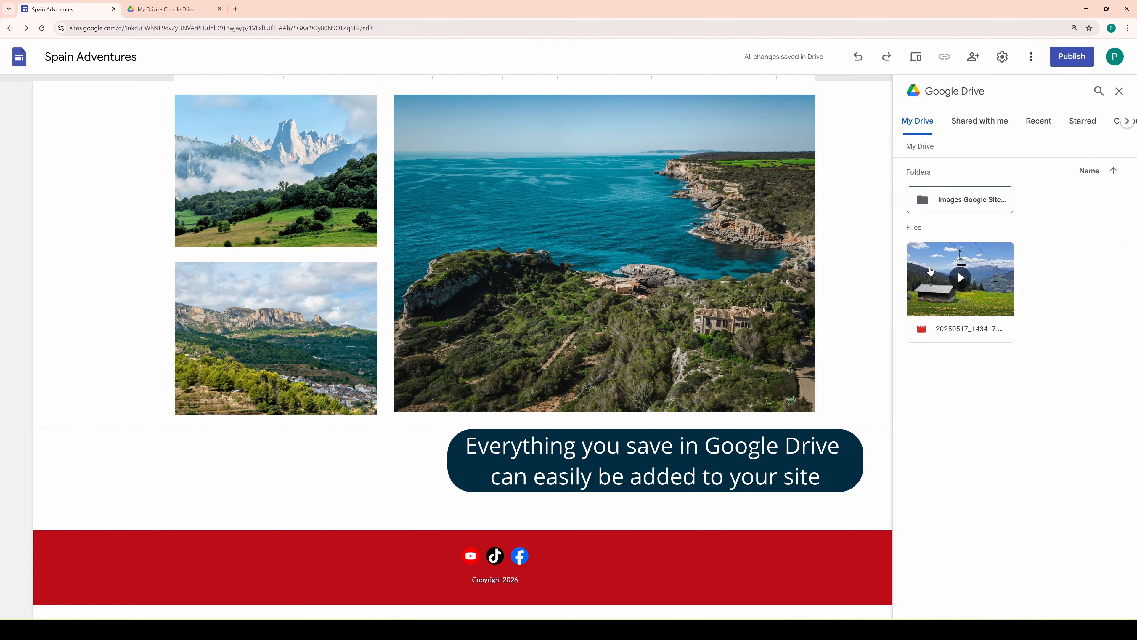
click(931, 270)
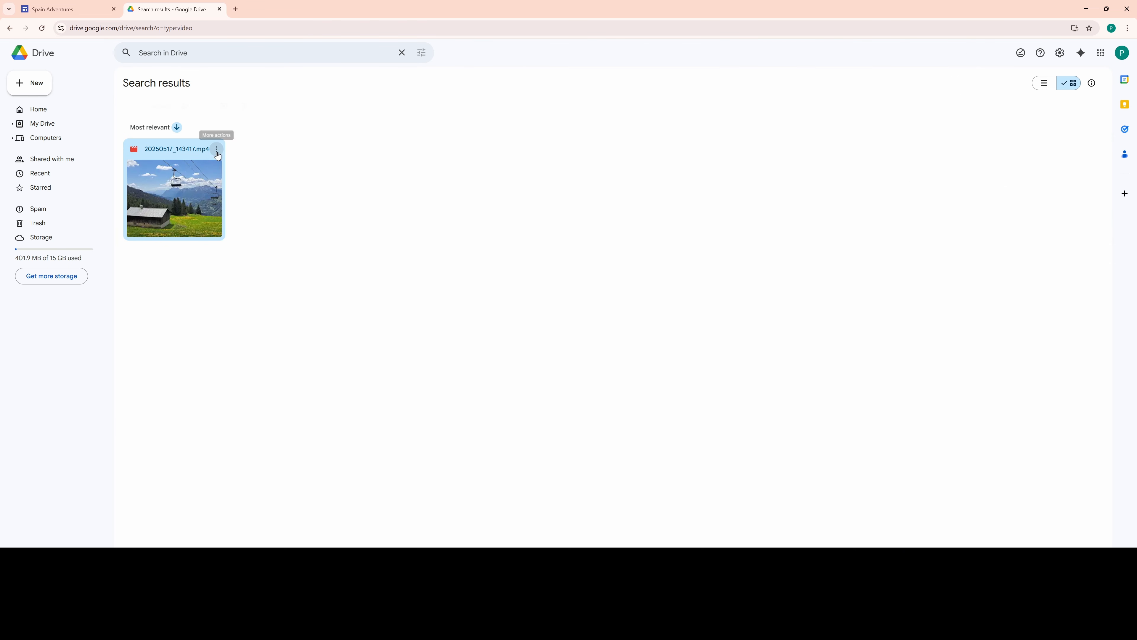
click(217, 149)
mouse_move(273, 237)
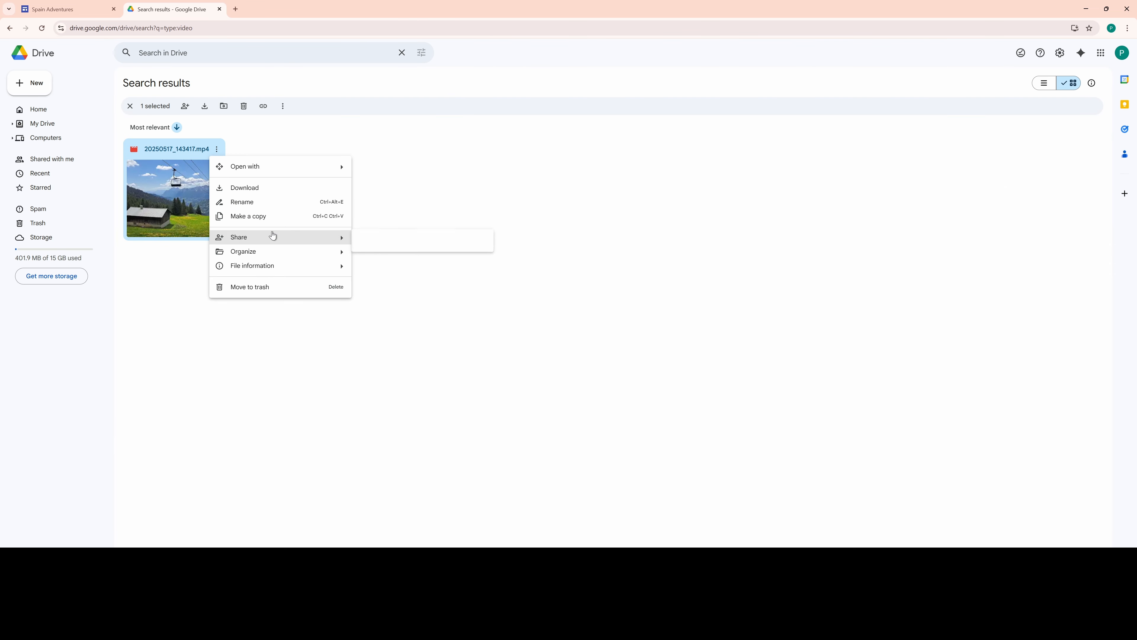
click(409, 241)
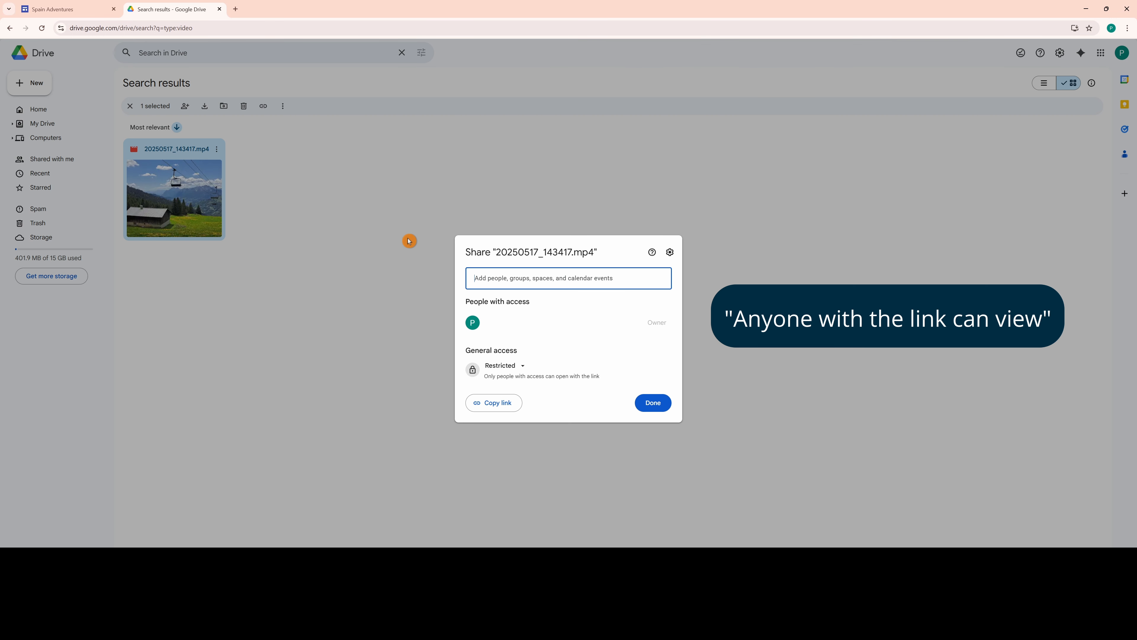
click(526, 366)
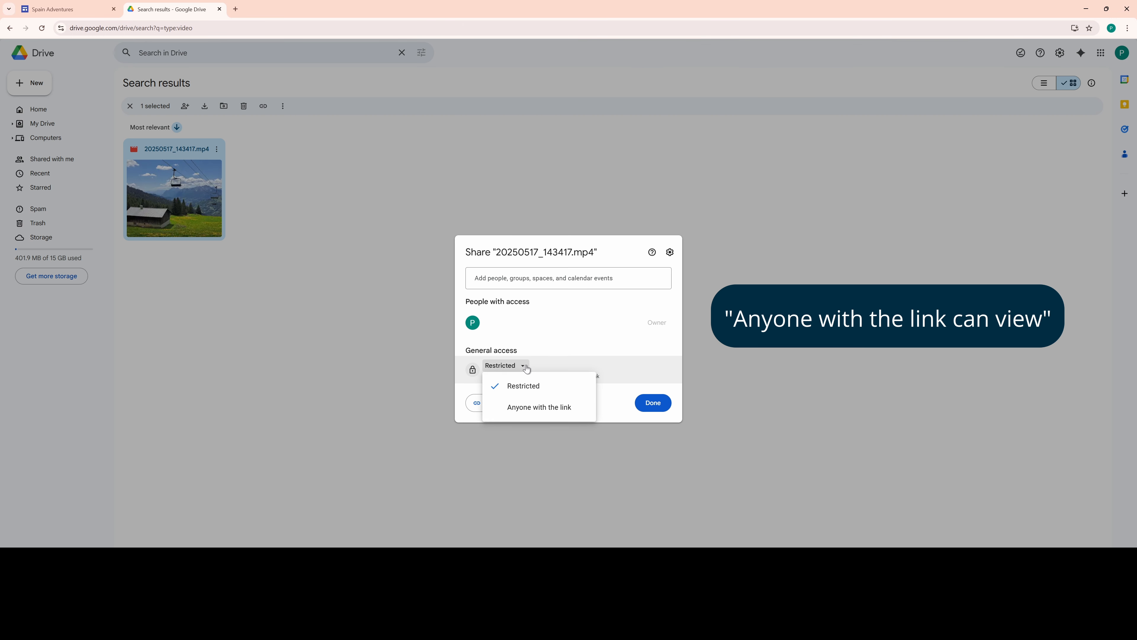
click(556, 410)
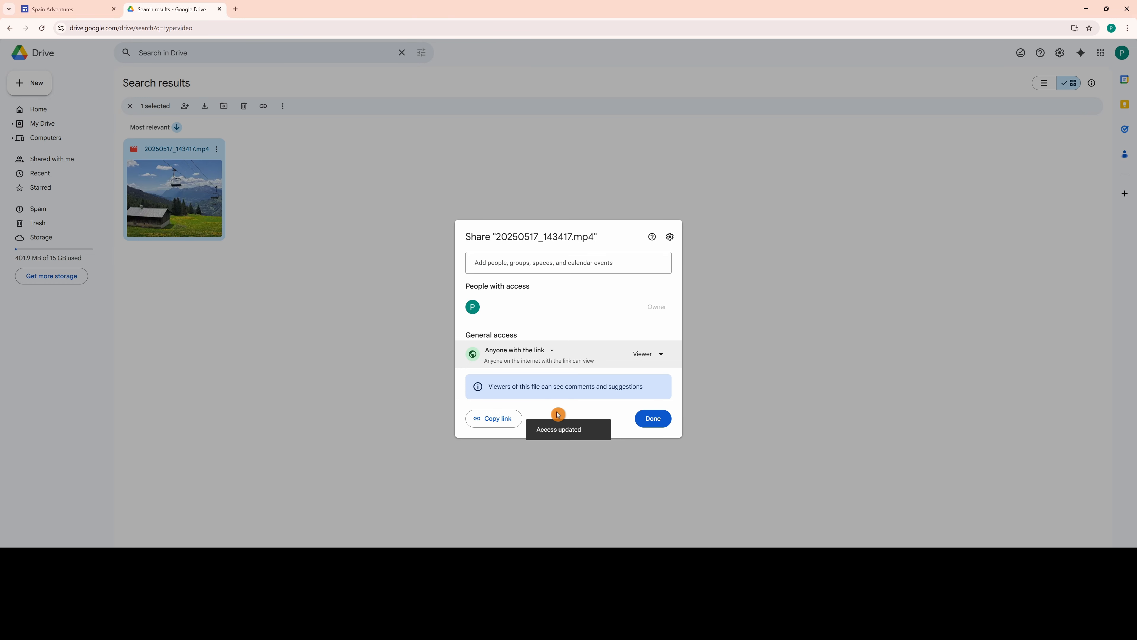
Finish sharing the video, set general access for my trail.pdf to "Anyone with the link", and copy the PDF's link.
click(666, 424)
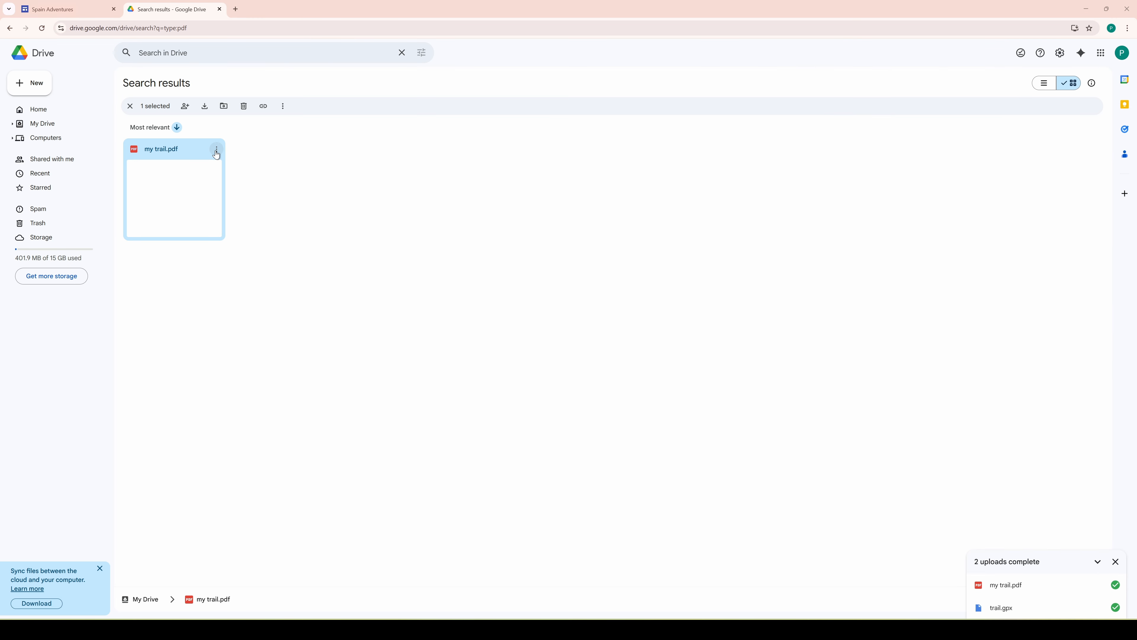
click(216, 150)
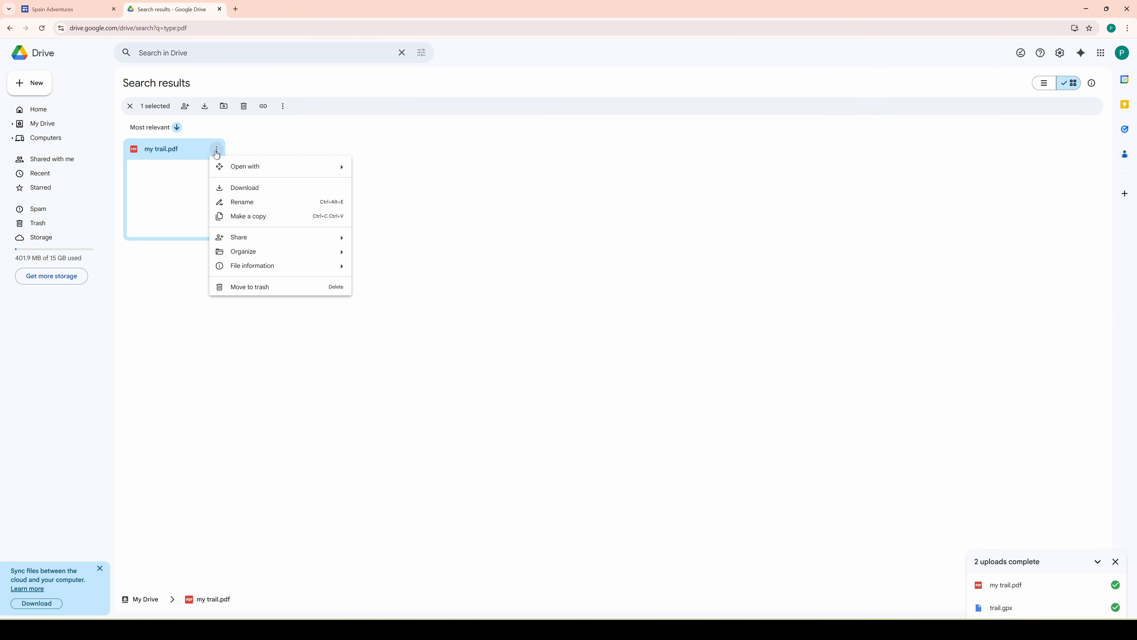
mouse_move(280, 239)
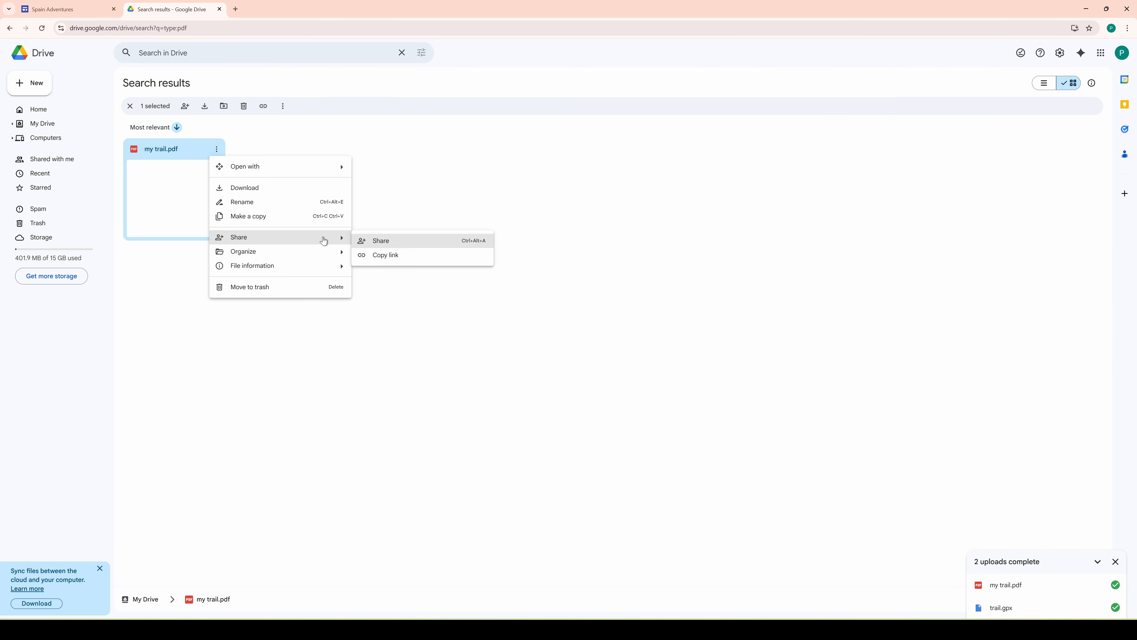
click(399, 246)
click(522, 369)
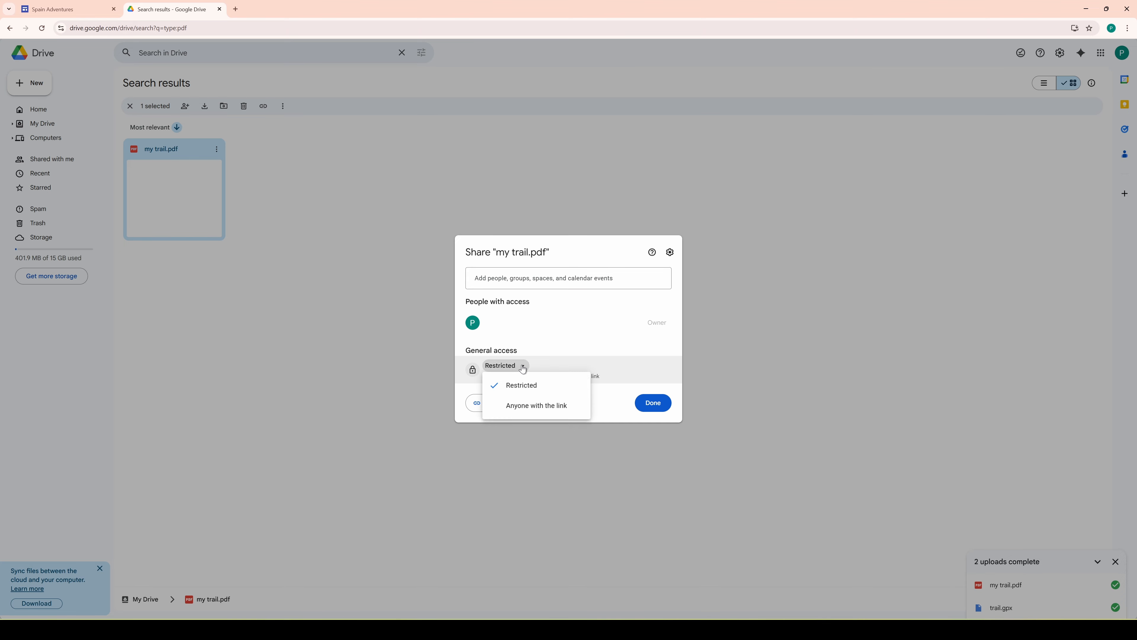
click(550, 412)
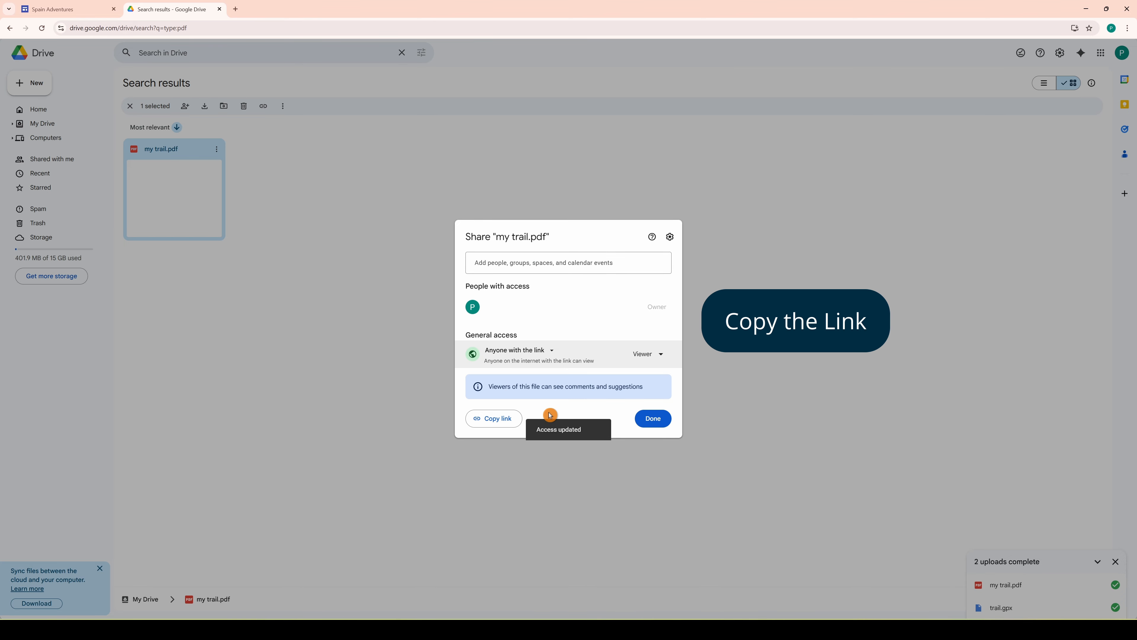
click(506, 421)
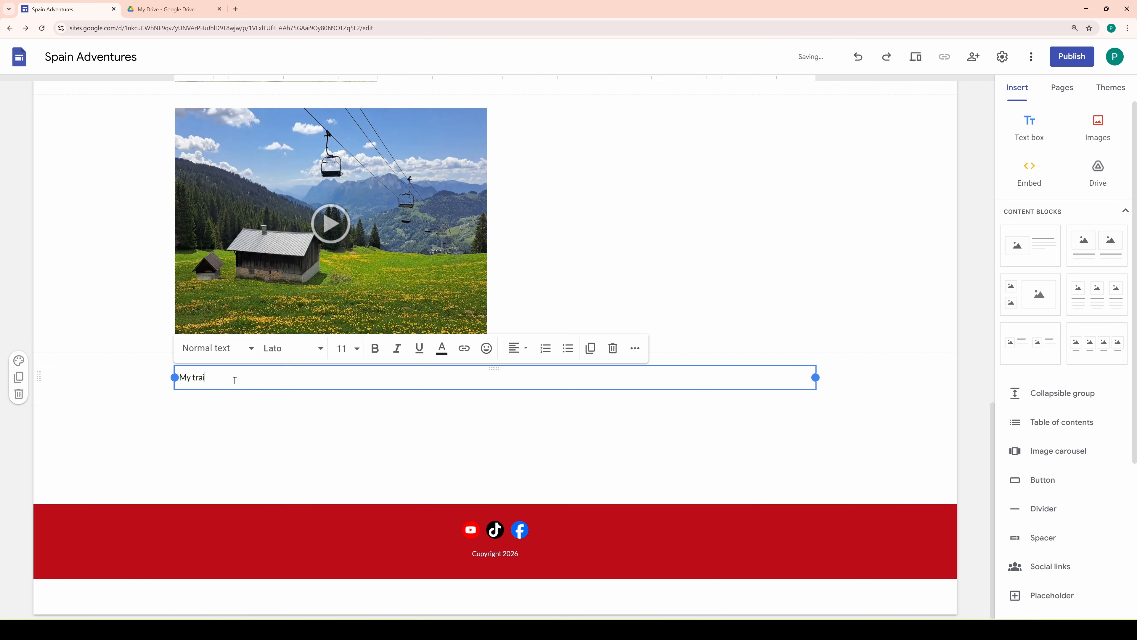
Link the "My trail" text to the copied my trail.pdf link and place its narrowed text box directly under the chairlift video.
drag(816, 378, 540, 157)
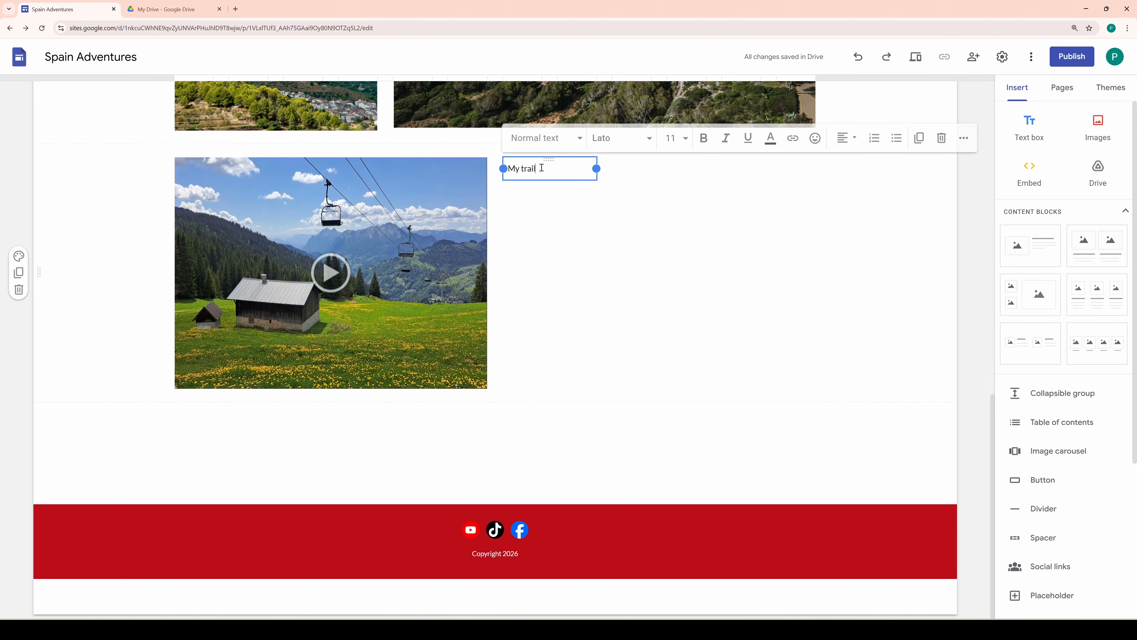
click(794, 144)
key(ctrl+v)
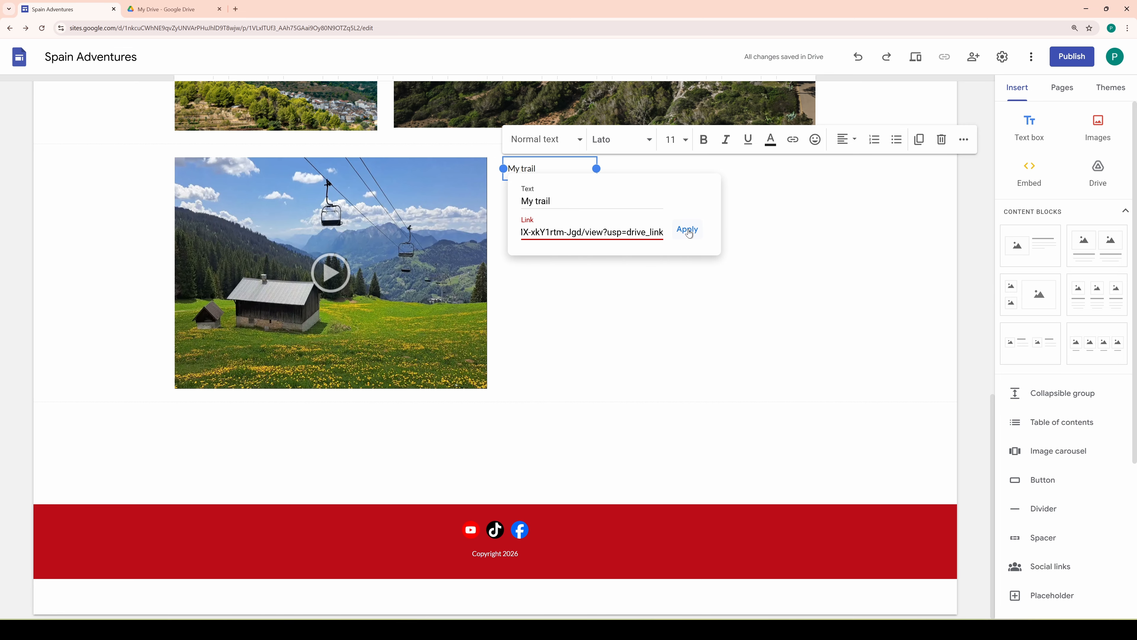
click(685, 230)
click(690, 231)
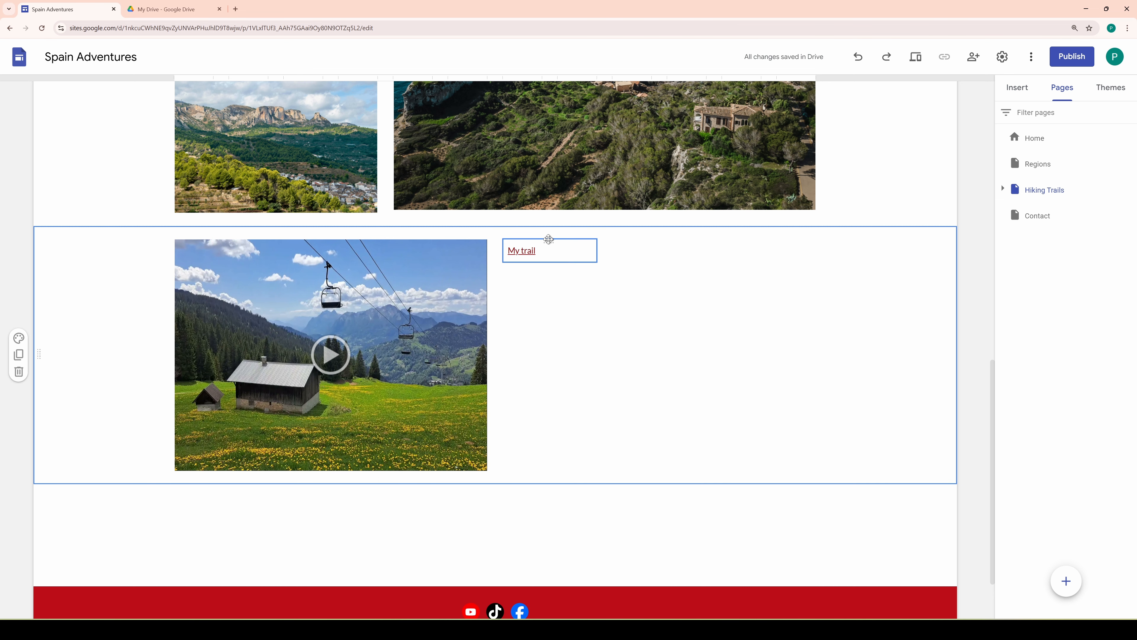
drag(548, 239, 260, 475)
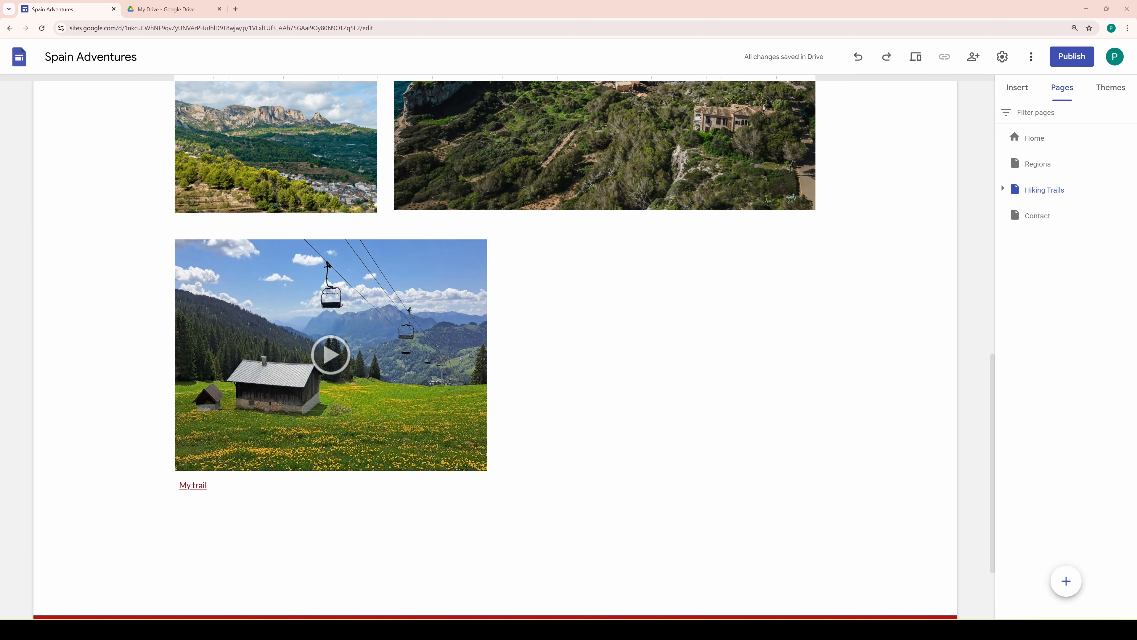
click(971, 404)
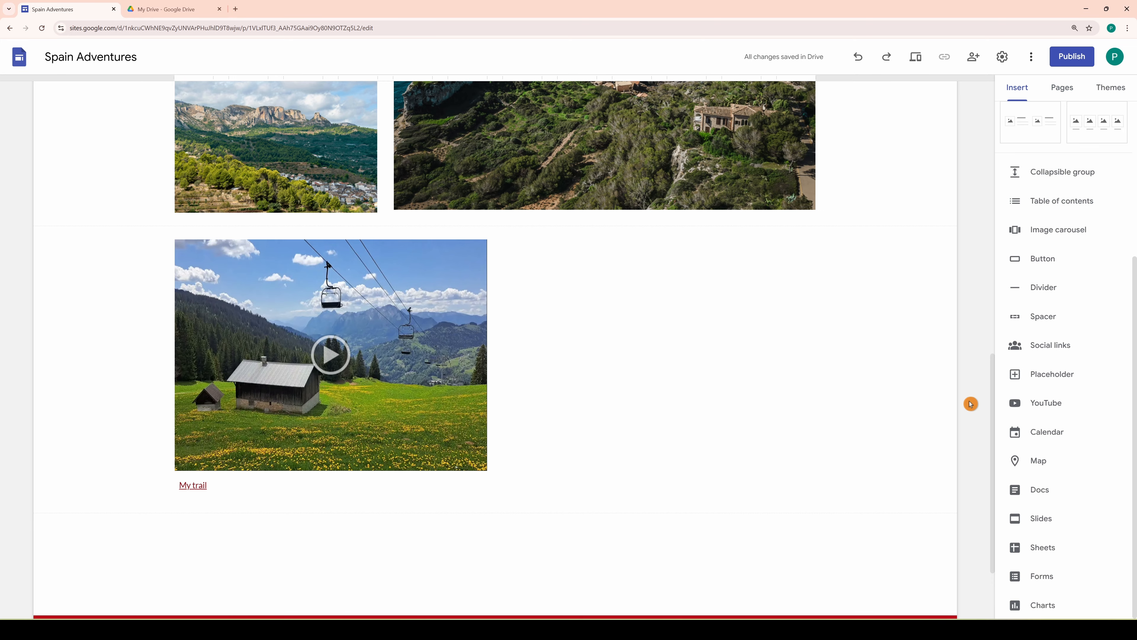
click(1047, 403)
click(442, 167)
key(ctrl+v)
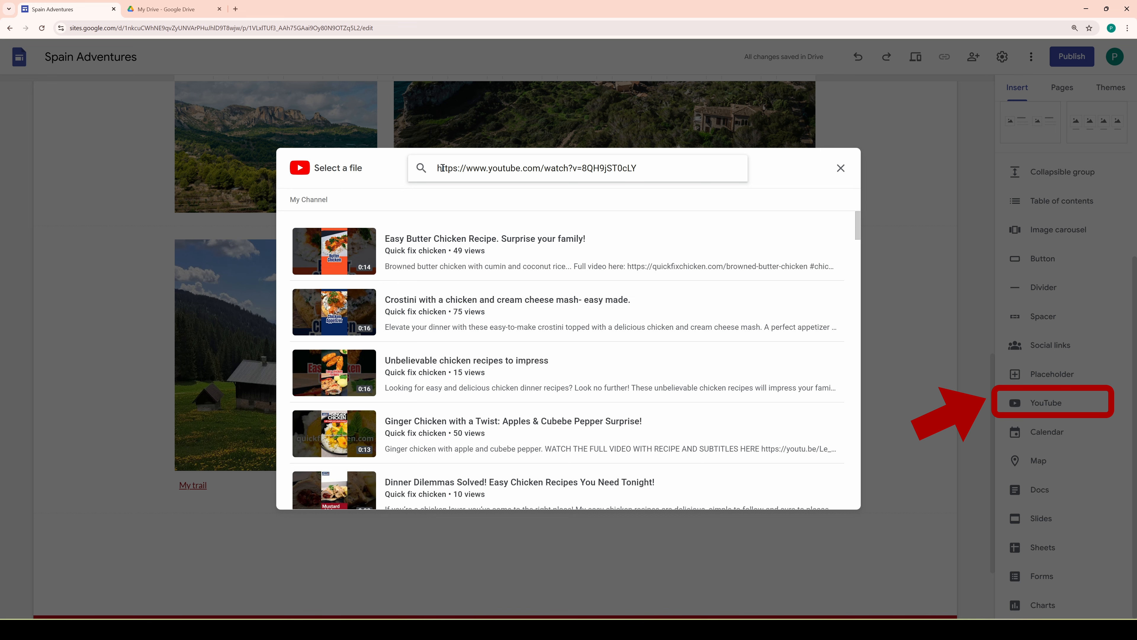
key(Return)
click(829, 495)
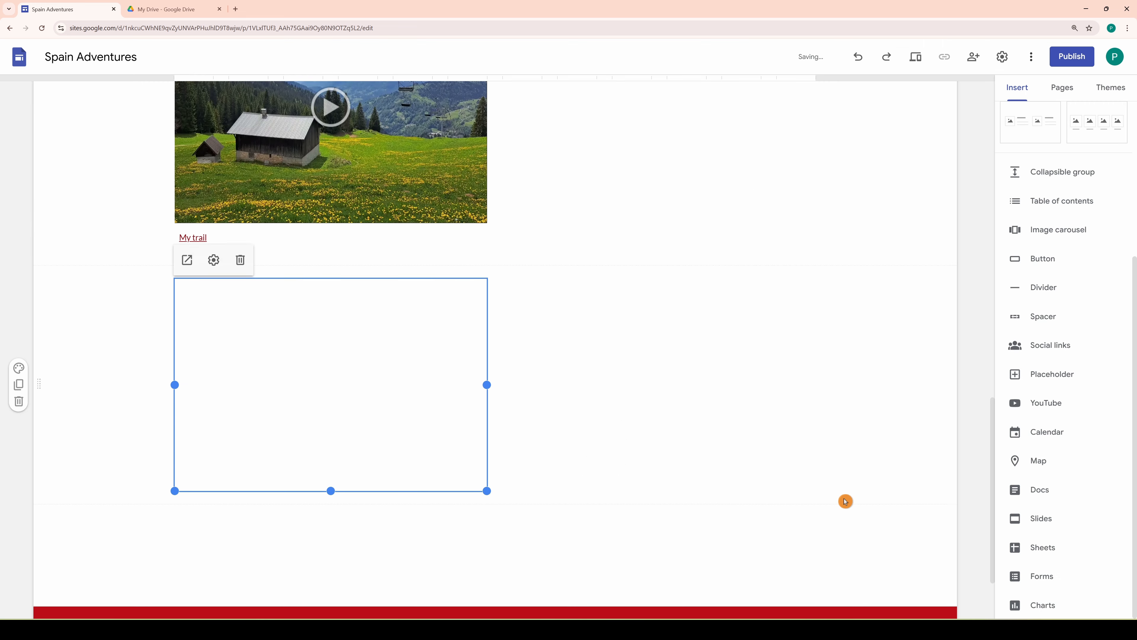
Place the Spanish Festivals Movie video beside the chairlift video and extend it to the same height.
scroll(790, 477, up, 4)
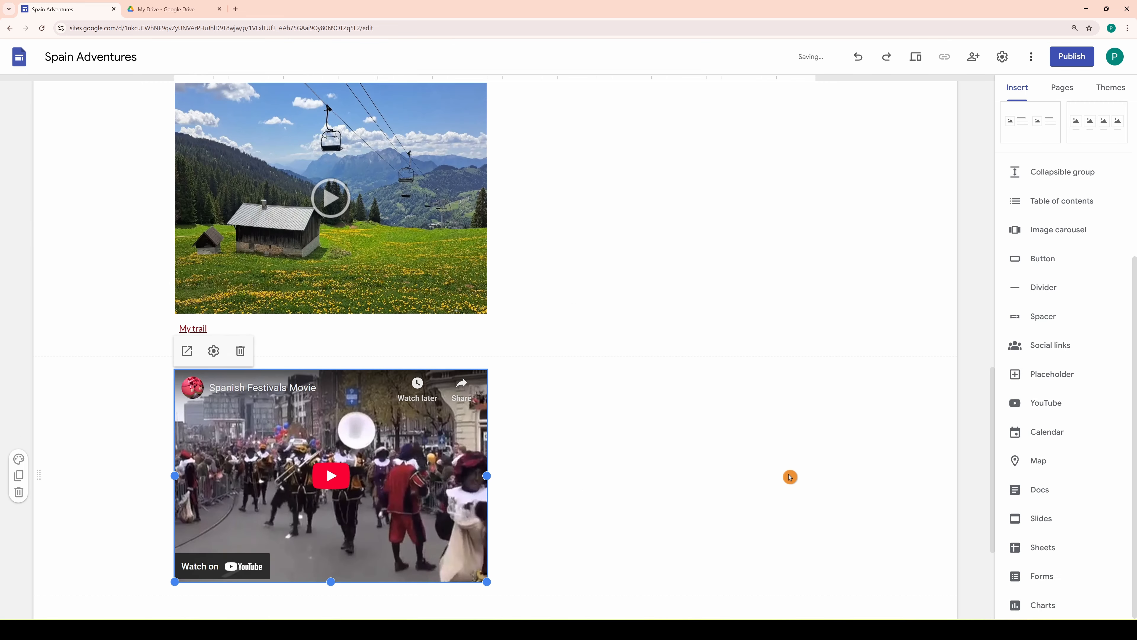
drag(316, 410, 591, 203)
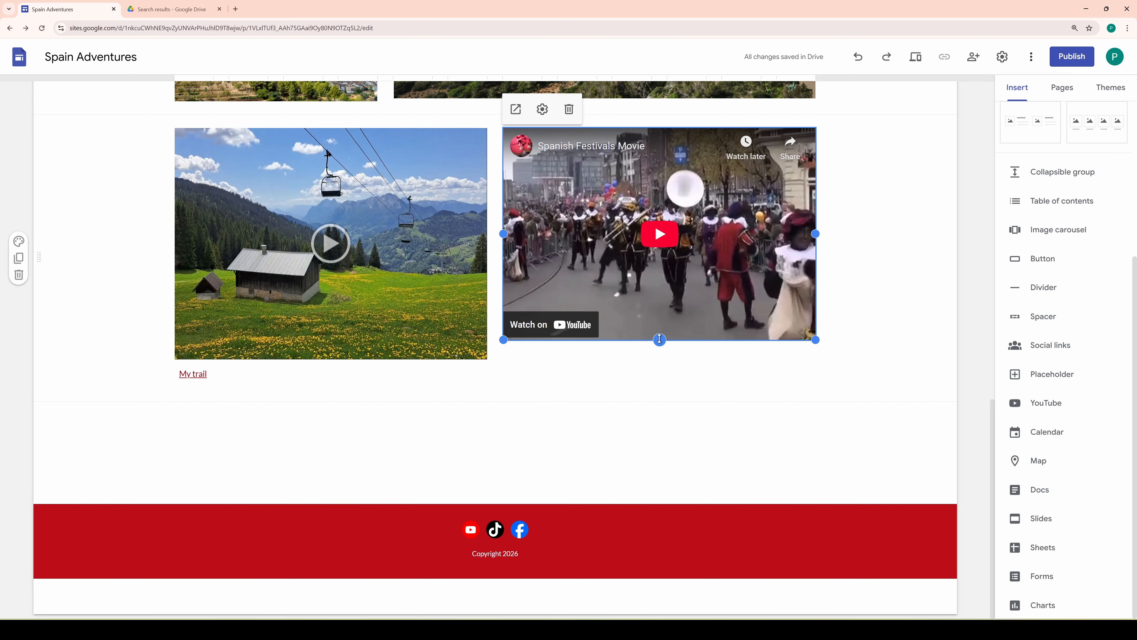
drag(659, 341, 654, 358)
click(668, 394)
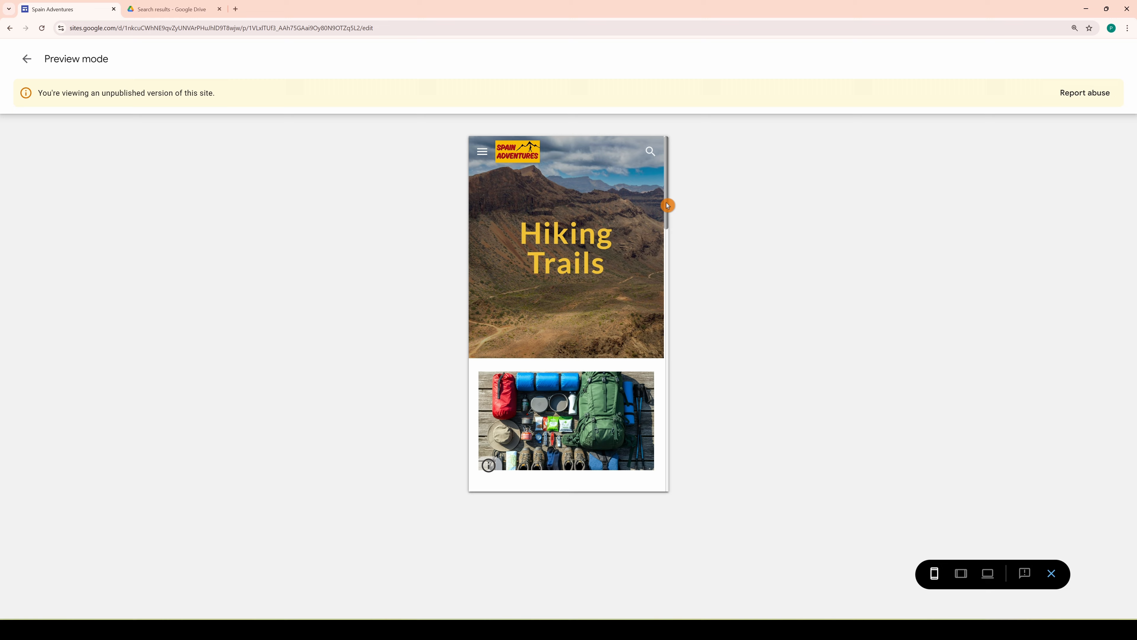
Review the Hiking Trails page in the phone preview down to its footer and test the "My trail" link.
drag(667, 205, 681, 470)
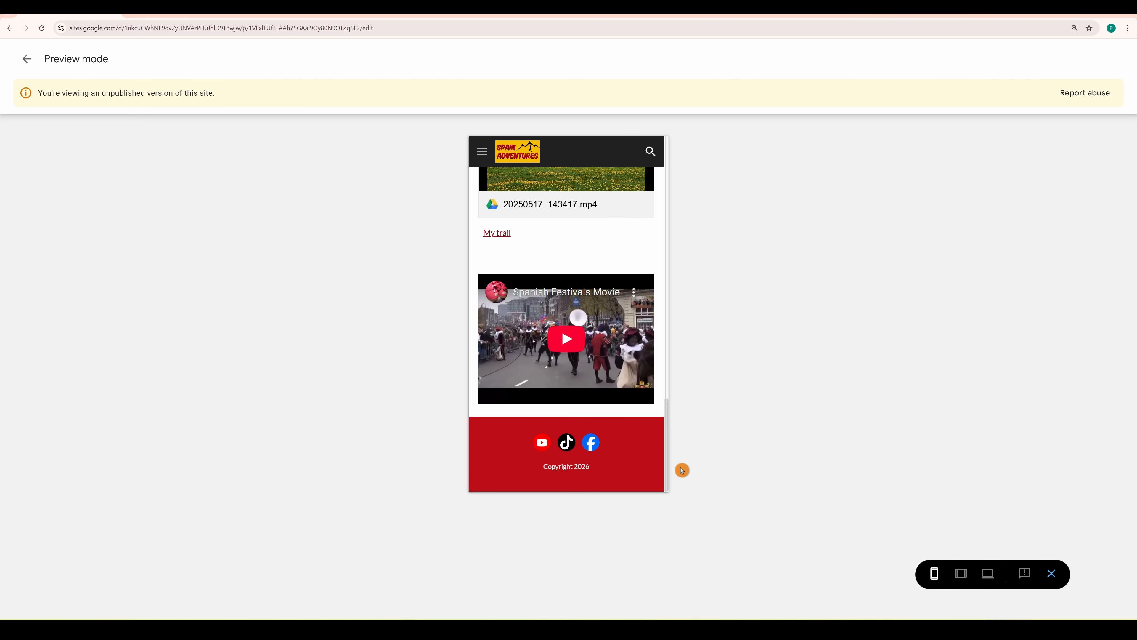
click(498, 234)
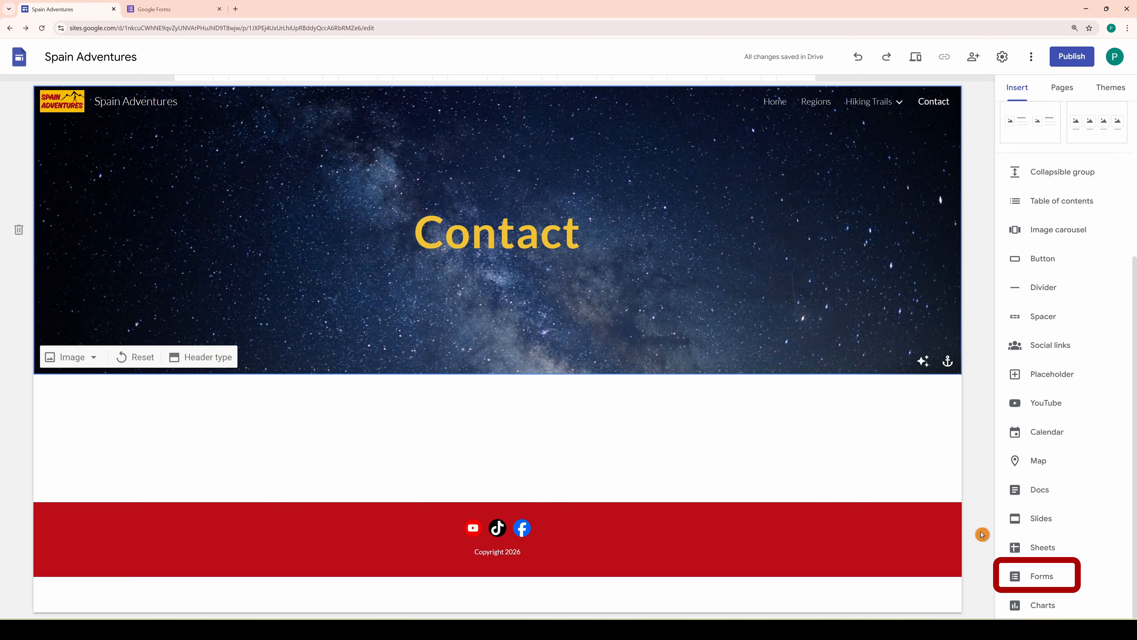
Insert the Contact Information form from Google Forms into the Contact page.
click(1044, 575)
click(959, 204)
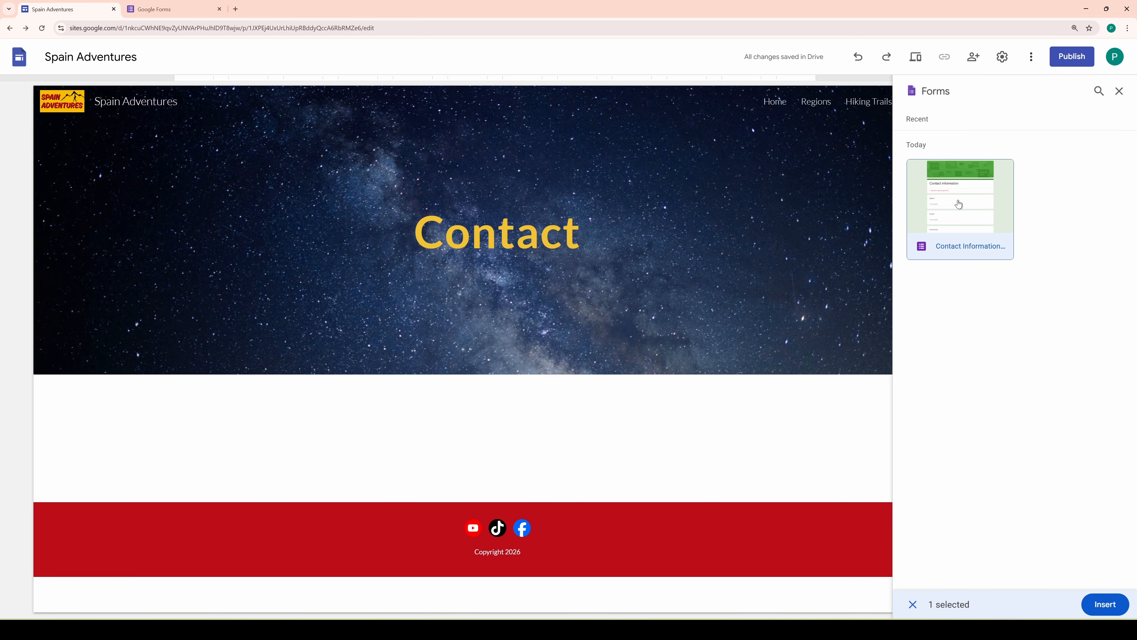
click(1100, 604)
Add a text box above the contact form reading "We'd love to hear from you! Use the form below to send us a message".
click(1025, 127)
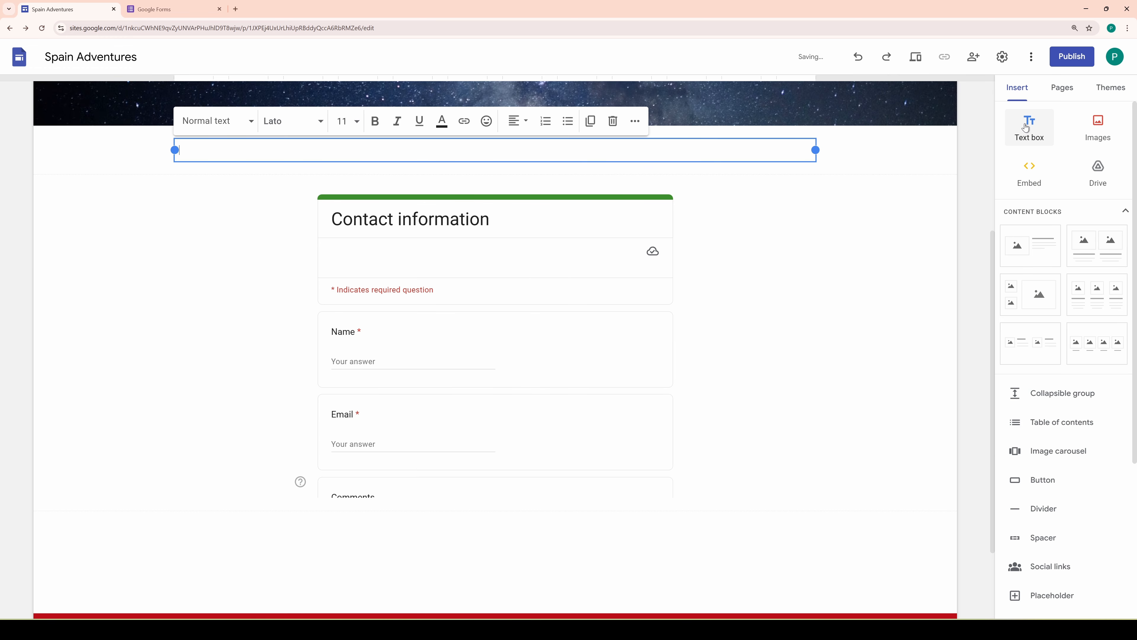
key(ctrl+v)
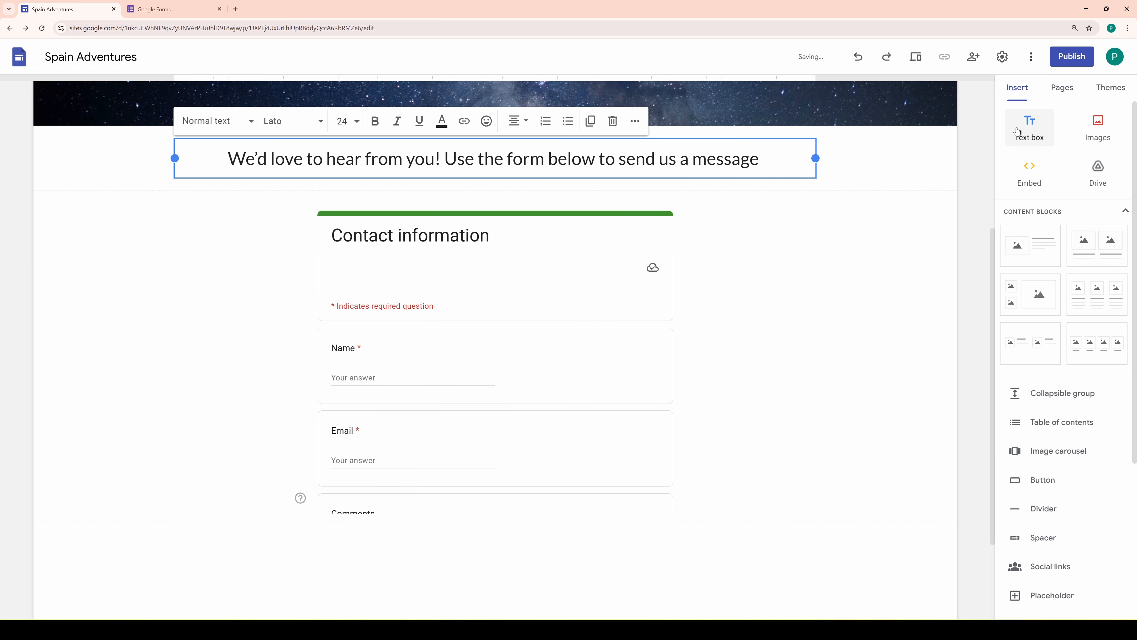
click(848, 513)
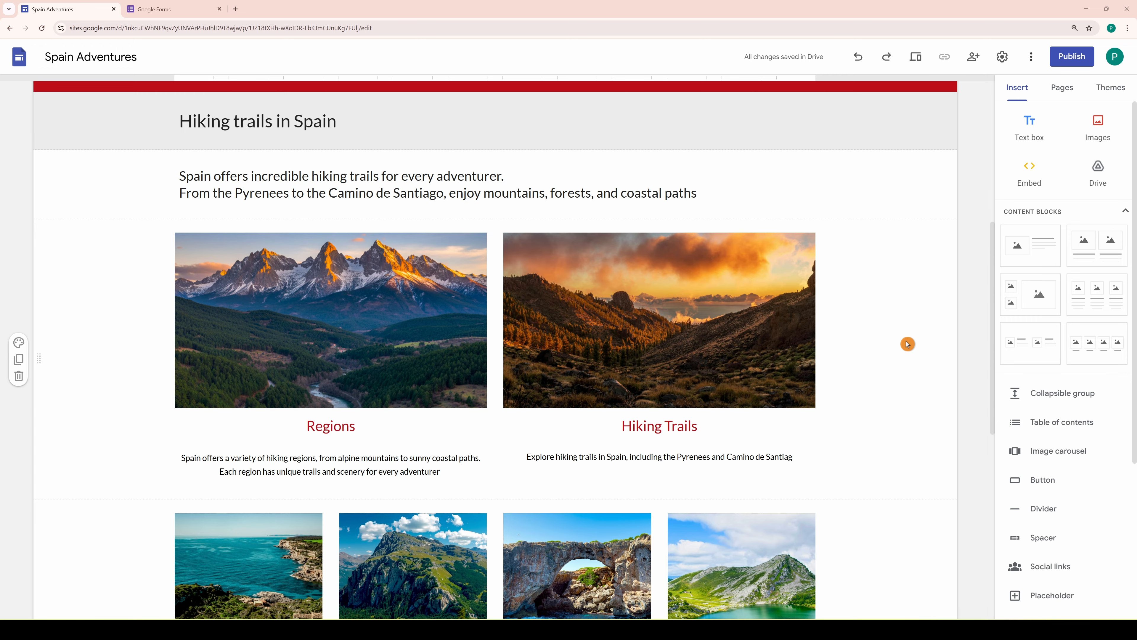
On the Home page, link the sunset image above the "Hiking Trails" heading to the Hiking Trails page.
scroll(907, 344, up, 2)
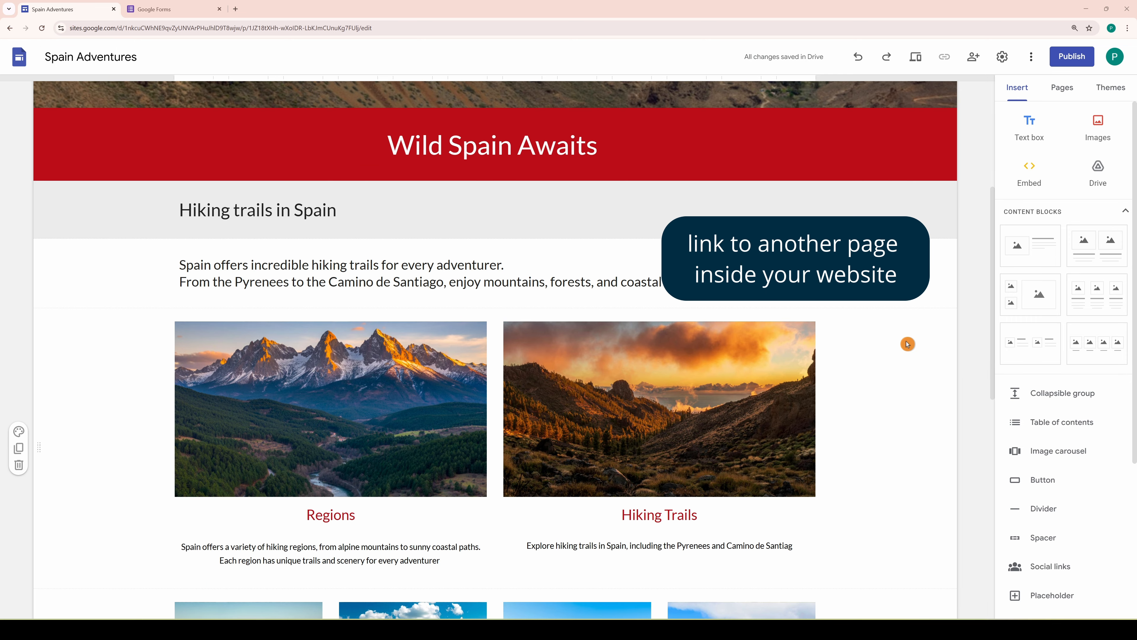
scroll(908, 344, down, 2)
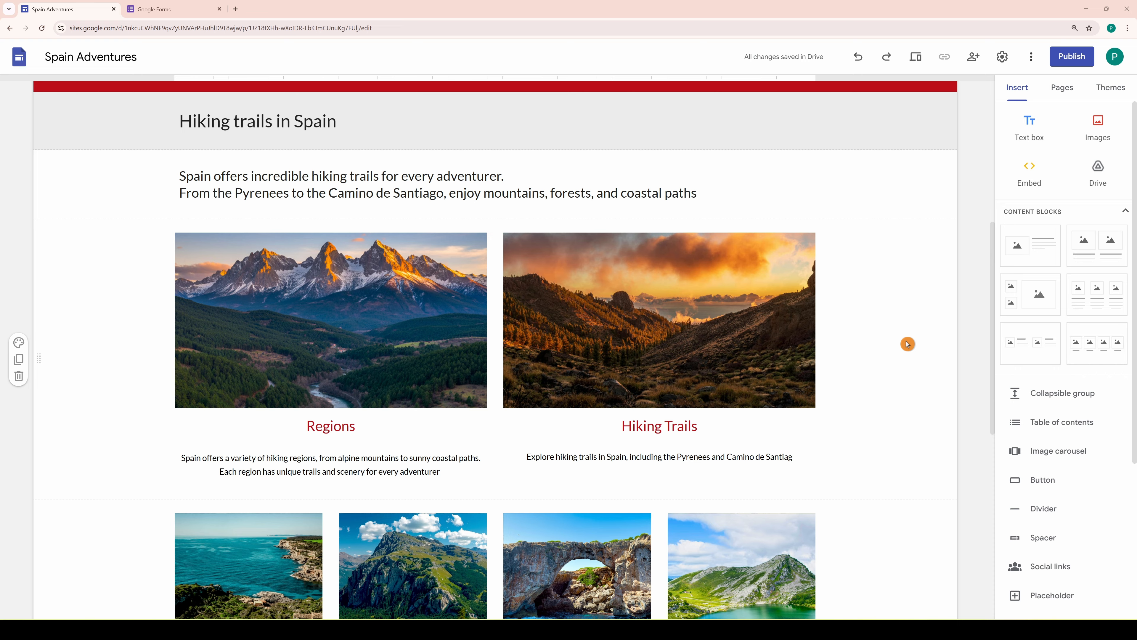
click(655, 304)
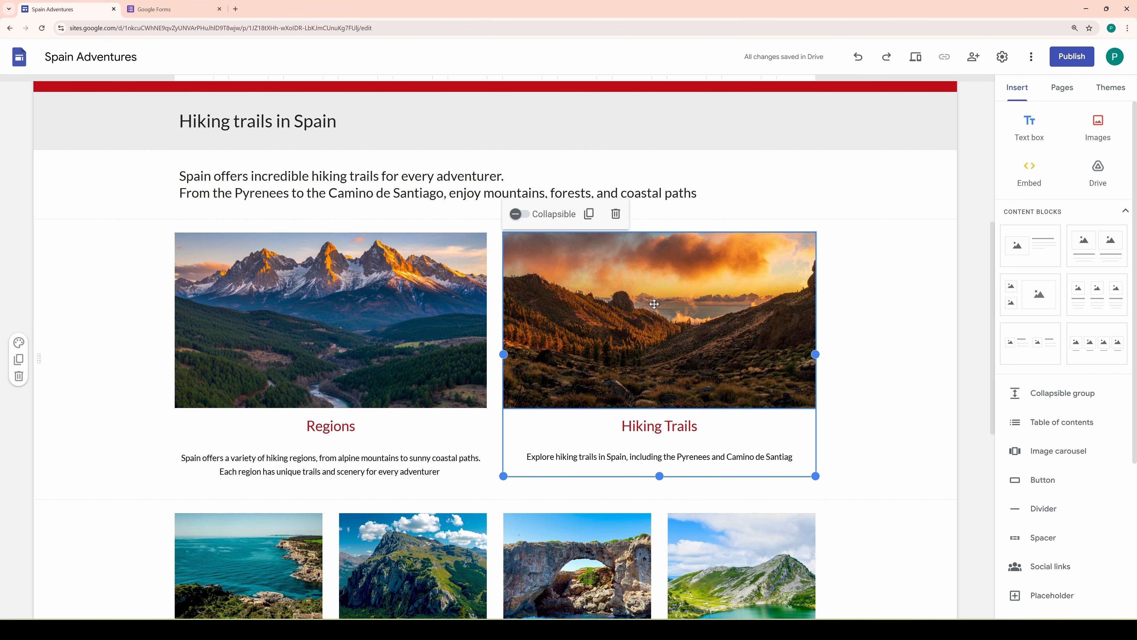
click(654, 304)
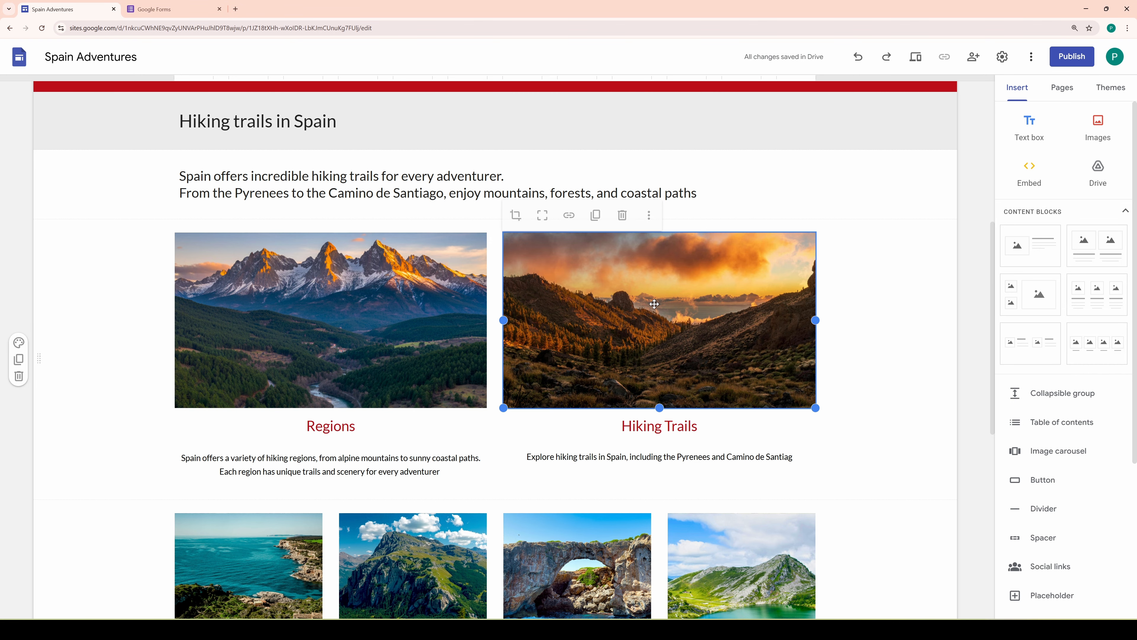
click(574, 219)
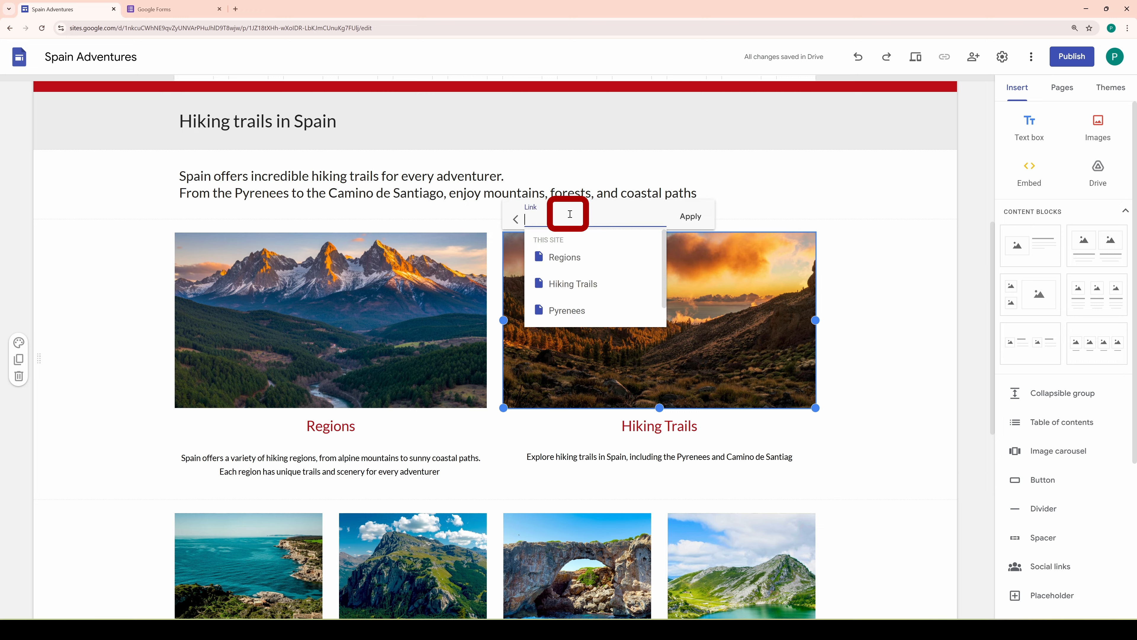
click(583, 279)
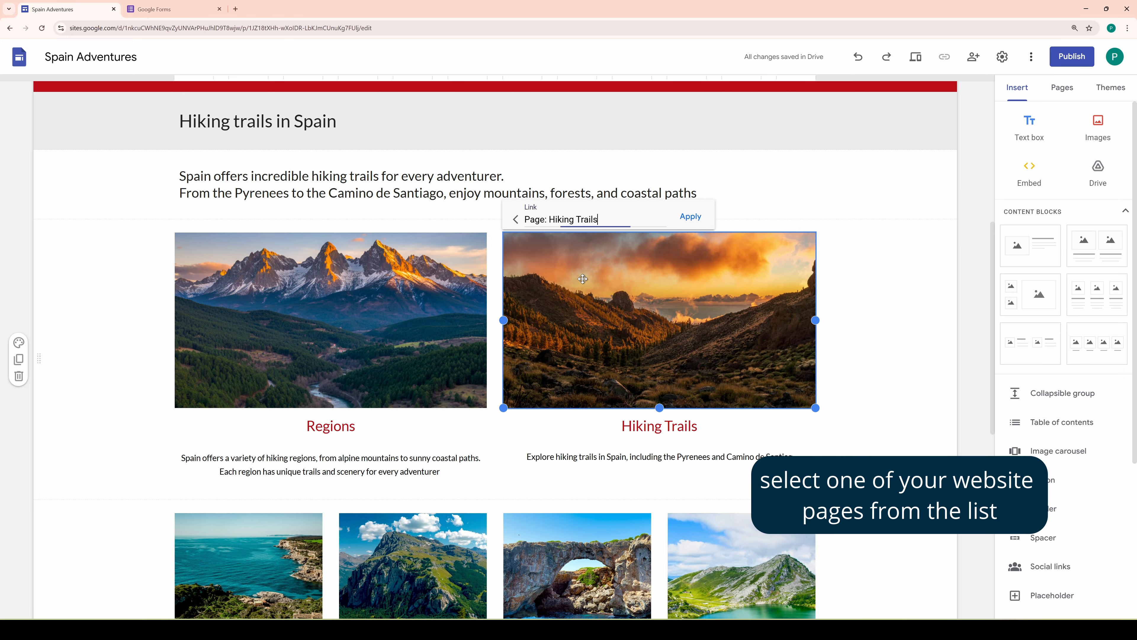
click(692, 221)
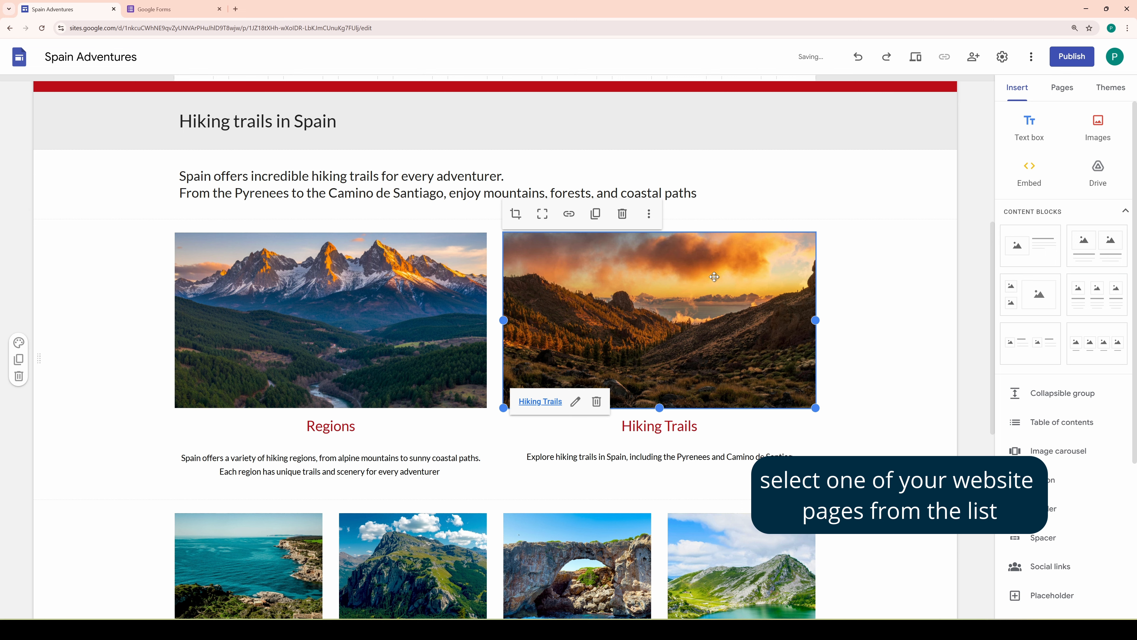
View the site pages offered as link targets for the "Hiking Trails" heading text.
drag(698, 426, 621, 426)
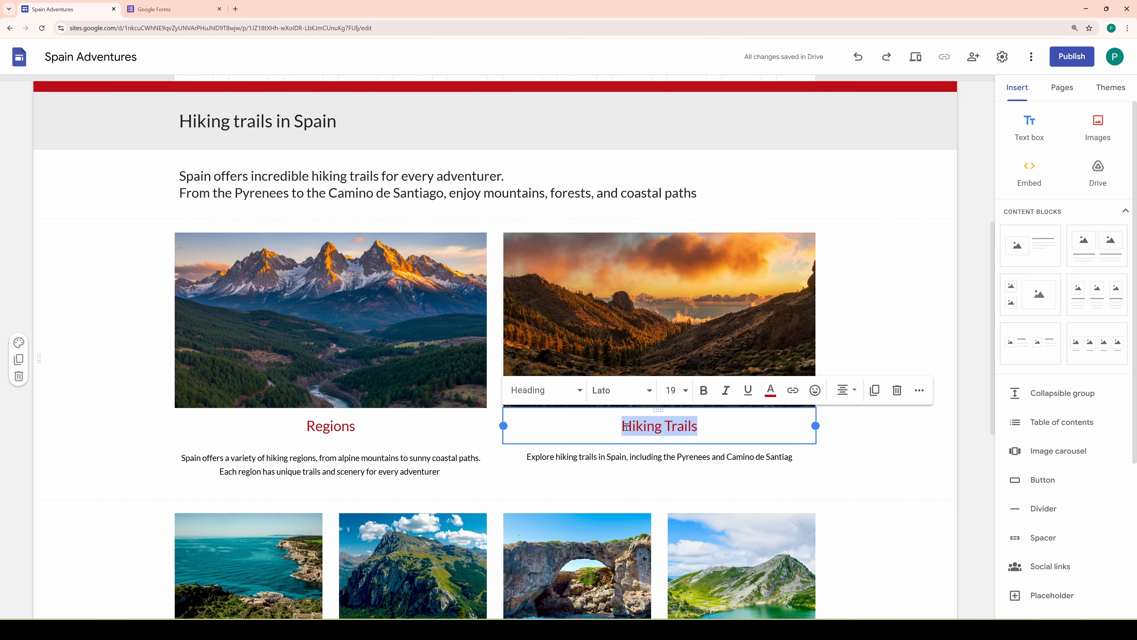
click(792, 393)
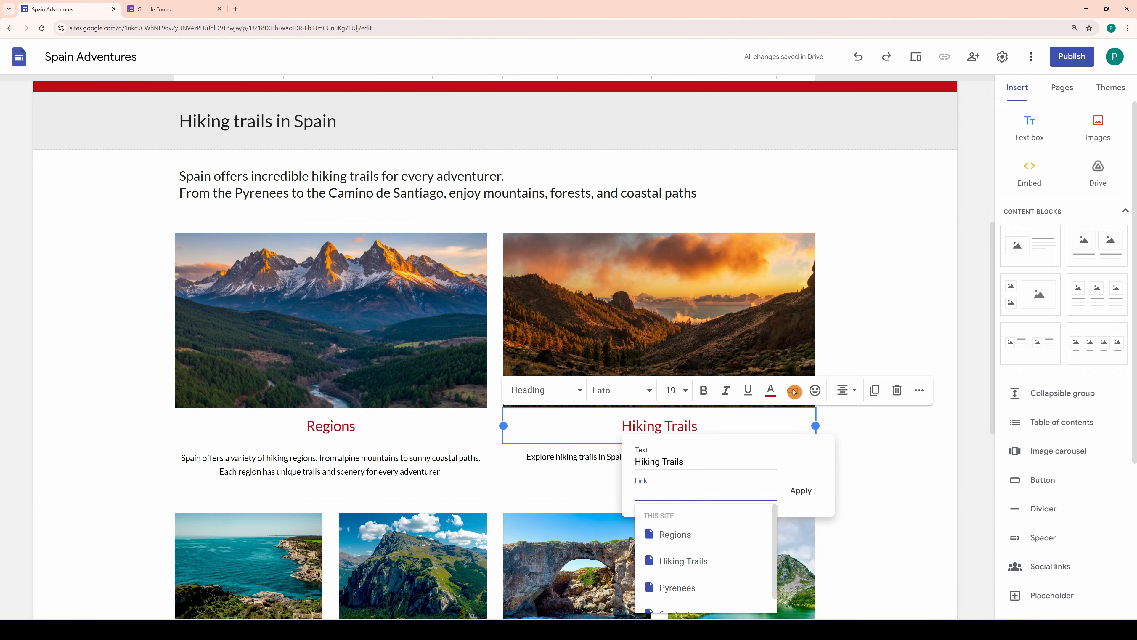
click(846, 392)
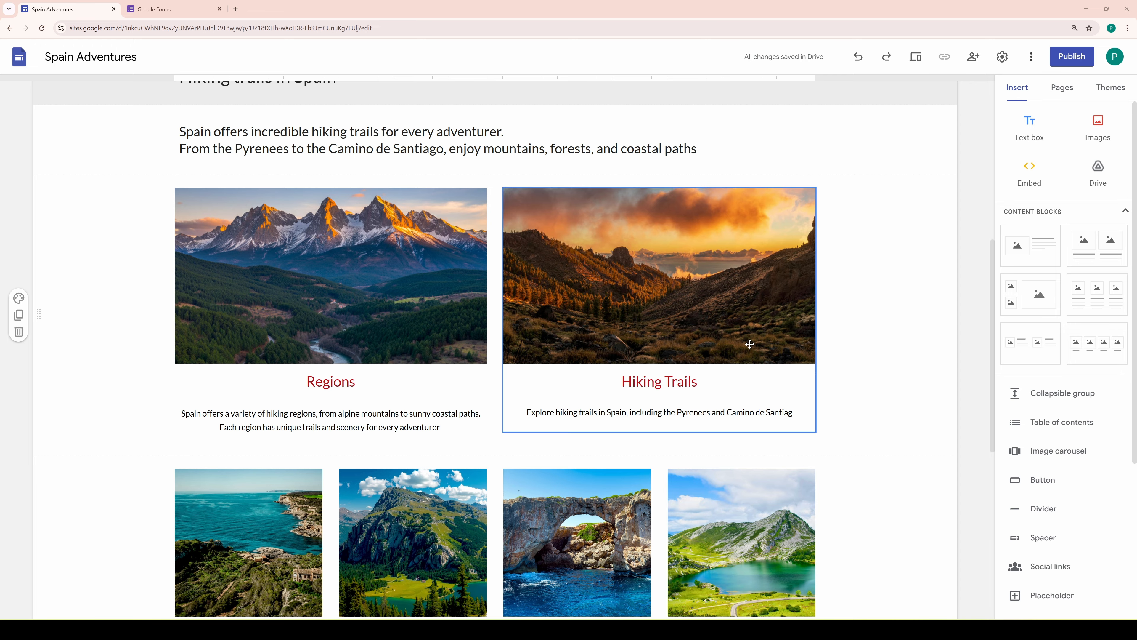
Remove the Hiking Trails page link from the sunset image on the Home page.
click(637, 266)
click(637, 266)
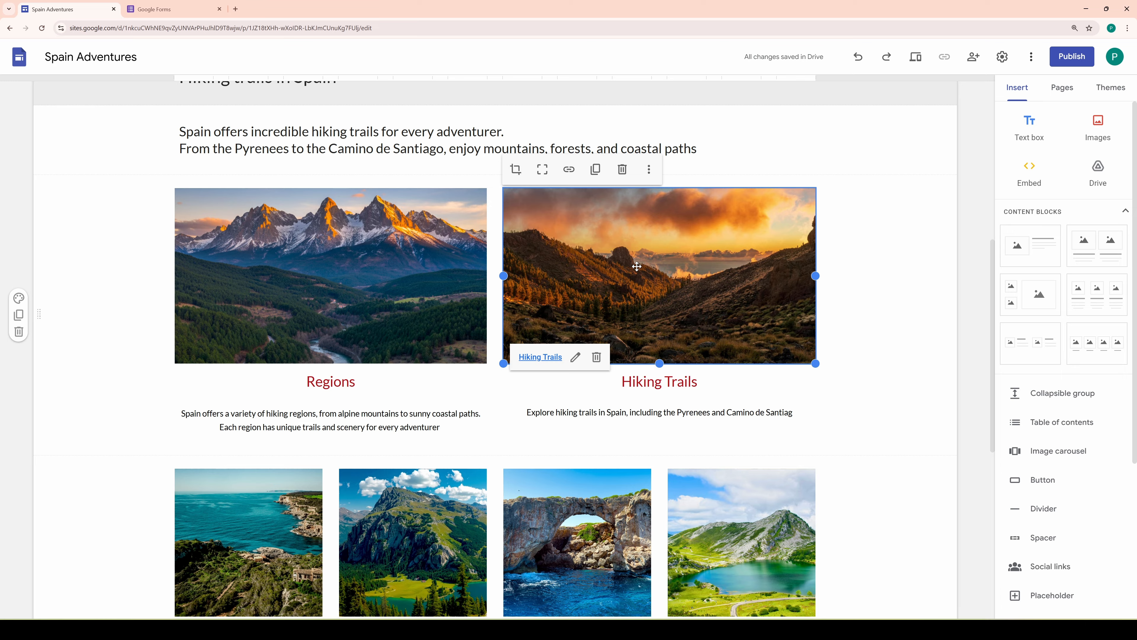
click(596, 357)
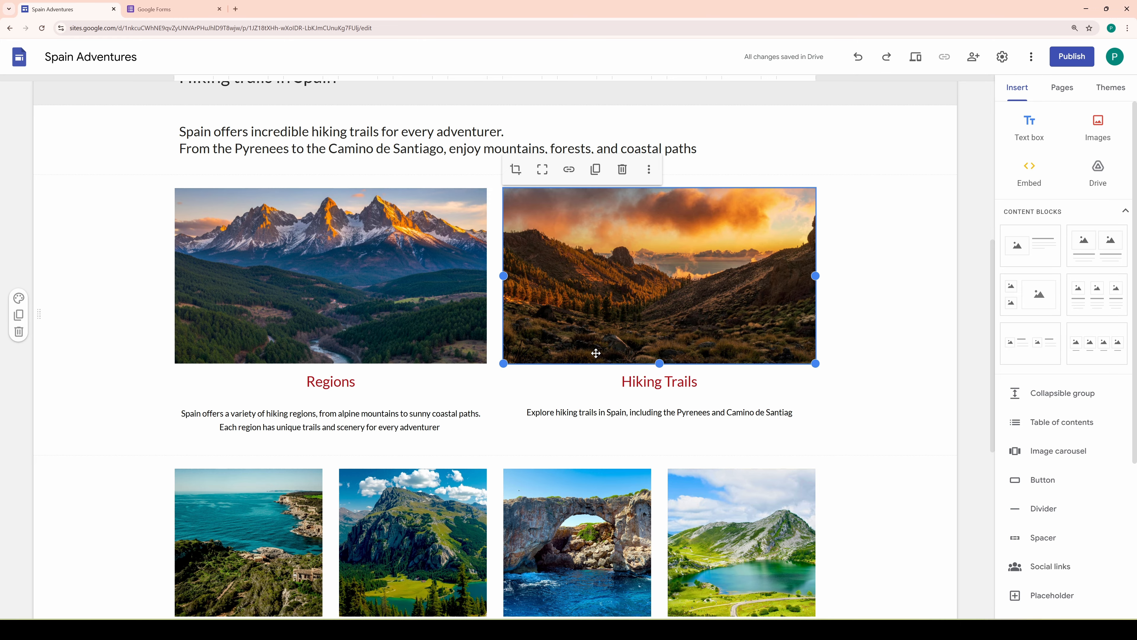
Apply the Aristotle theme to the site.
click(1111, 87)
click(1057, 291)
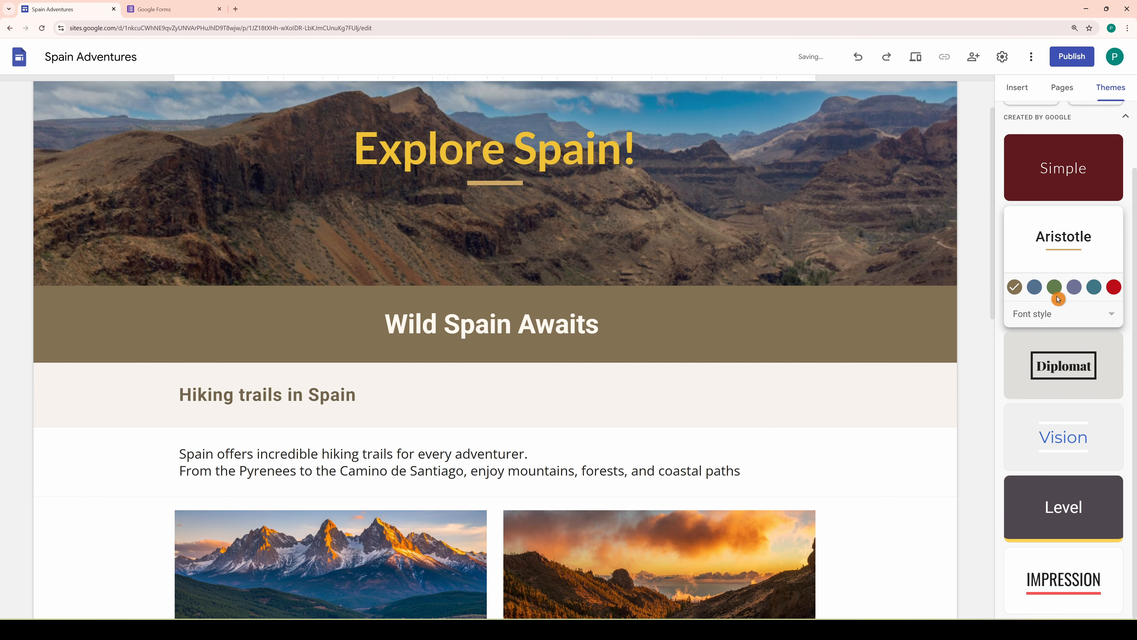
Try the Diplomat, Vision, Level and Impression themes on the site.
click(1067, 363)
click(1065, 439)
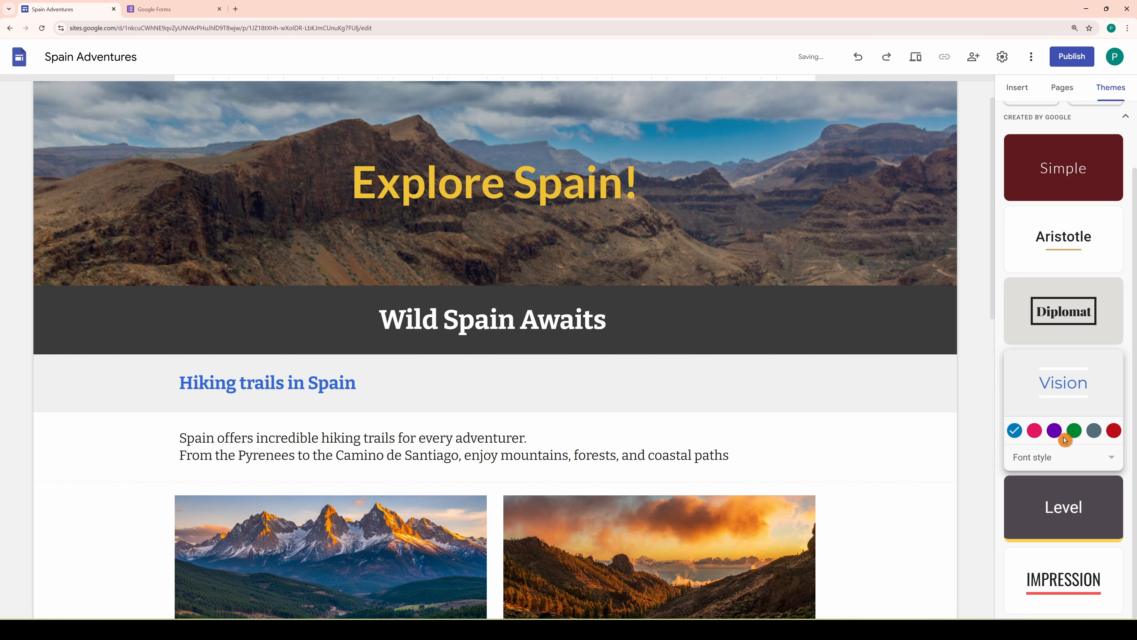
click(1063, 502)
click(1059, 592)
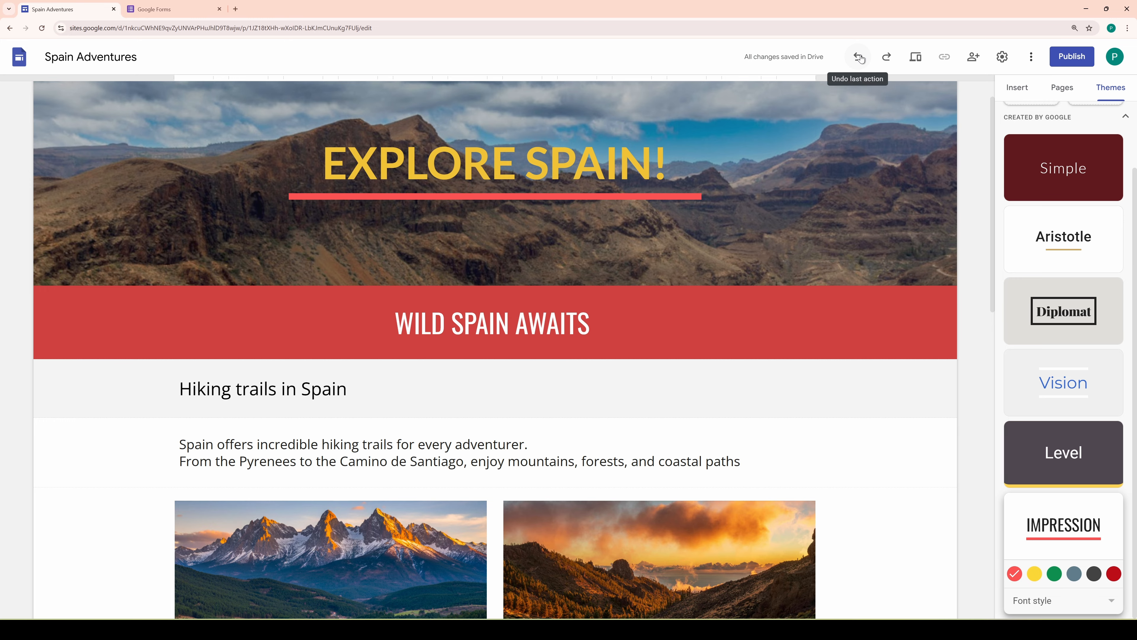
Apply the Simple theme to the site.
click(1059, 176)
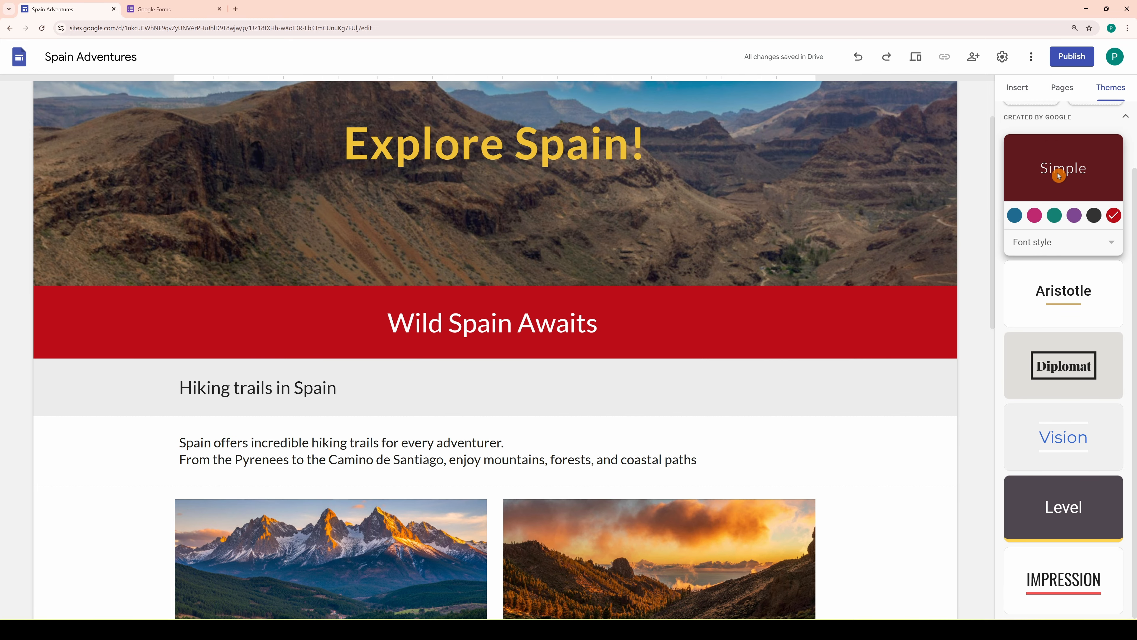
Publish the site at the web address spainadventures, with general access for the published site set to Public.
click(1071, 57)
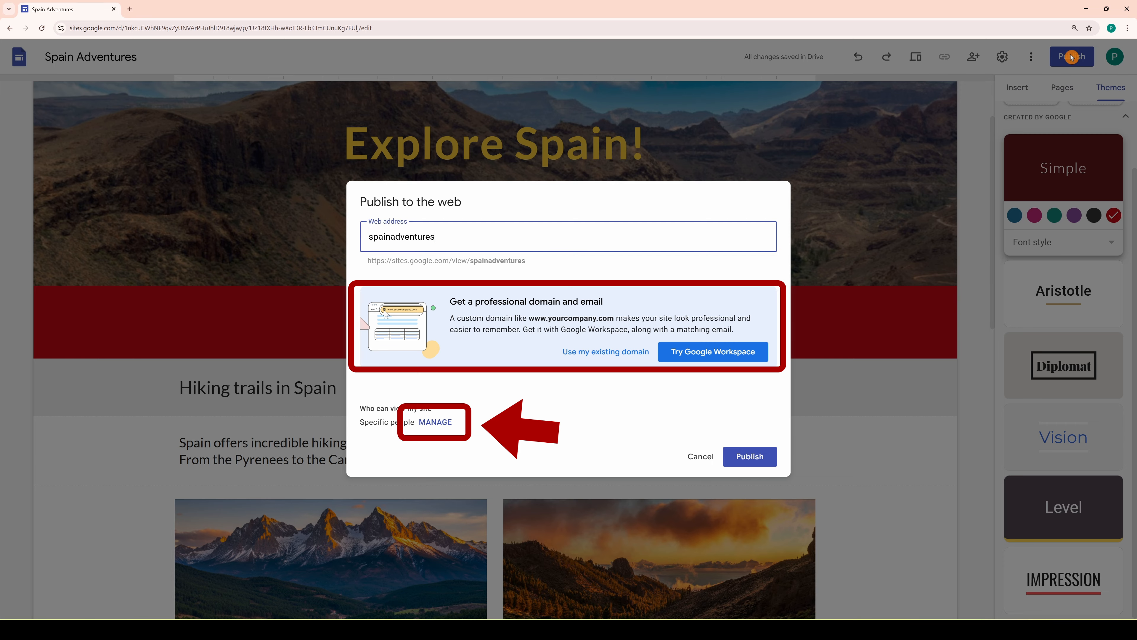
click(435, 421)
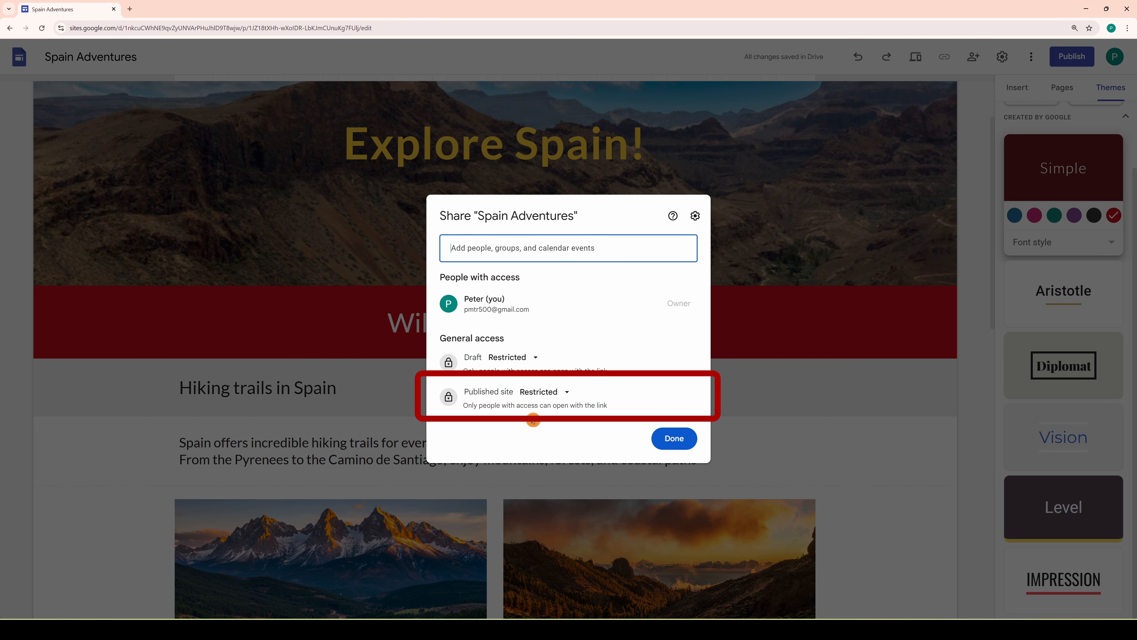
click(568, 394)
click(567, 443)
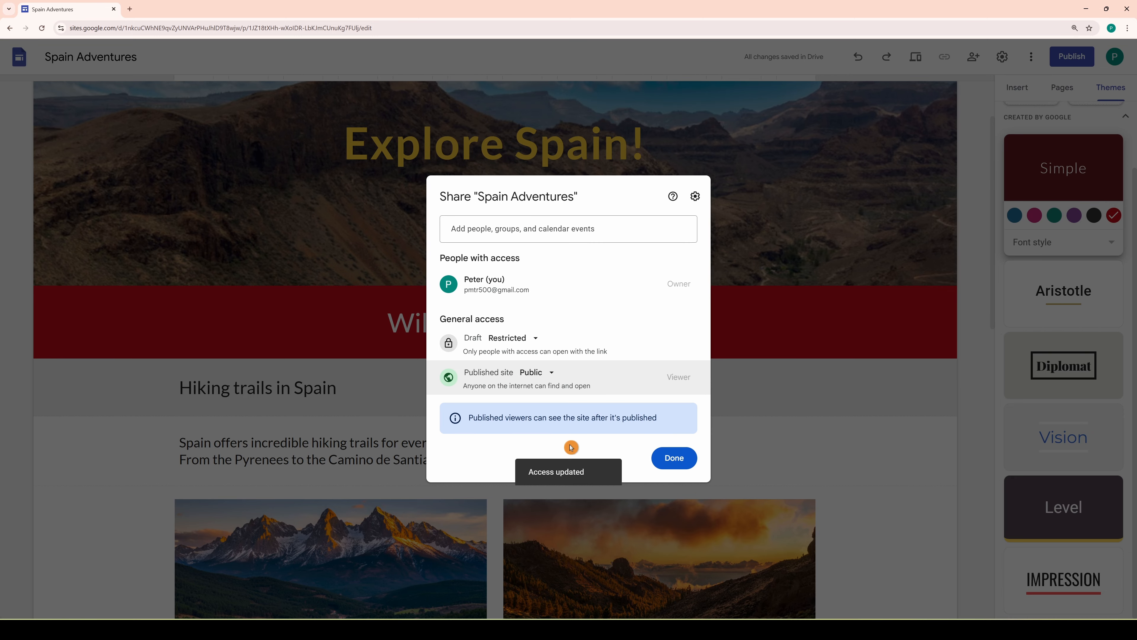
click(678, 465)
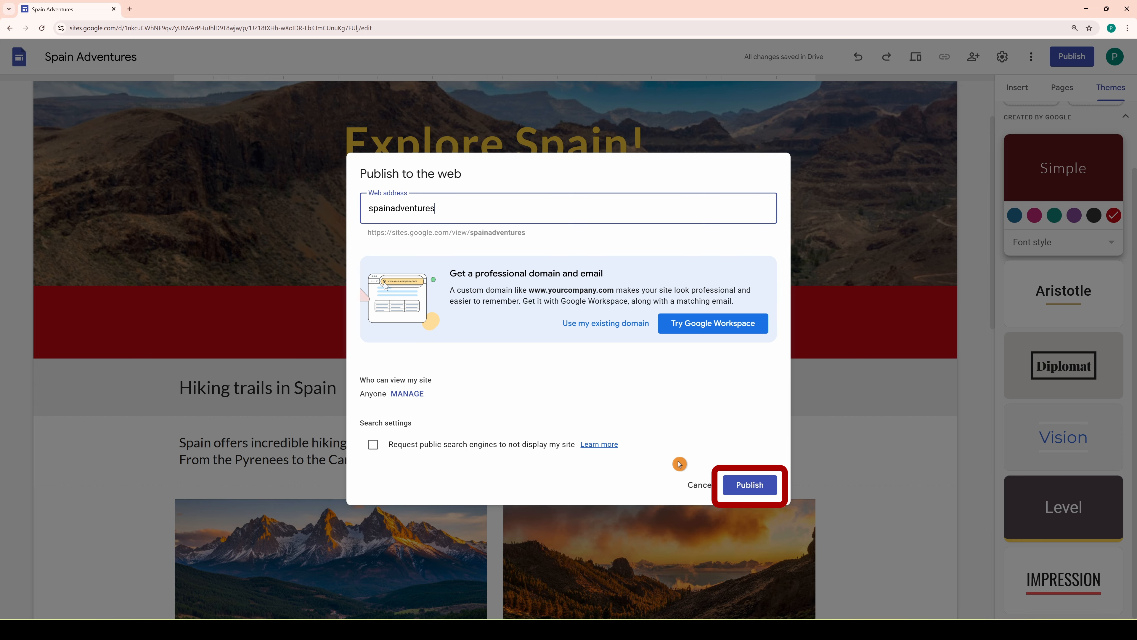
click(750, 485)
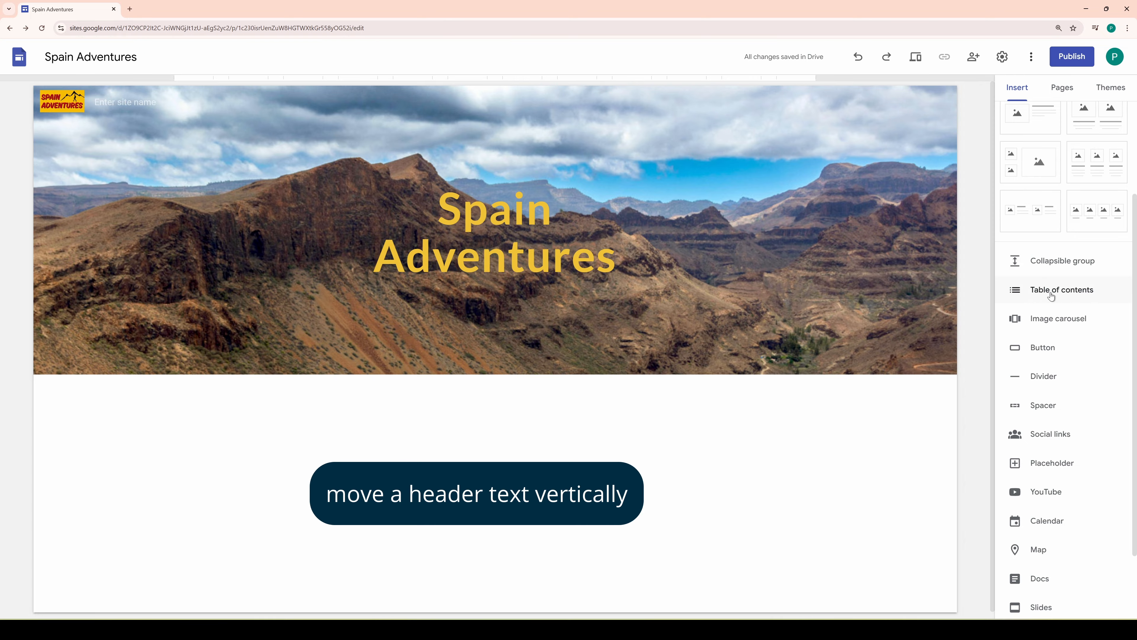
Insert a spacer and place it inside the header beneath the "Spain Adventures" title.
click(1061, 406)
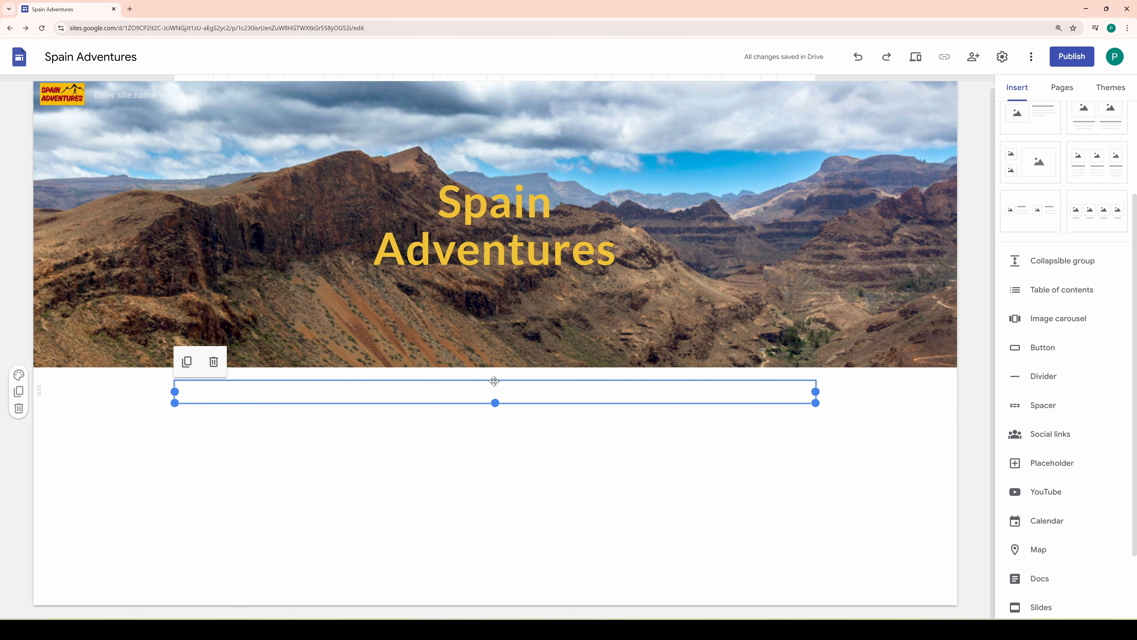
drag(495, 382, 502, 285)
click(492, 273)
click(517, 304)
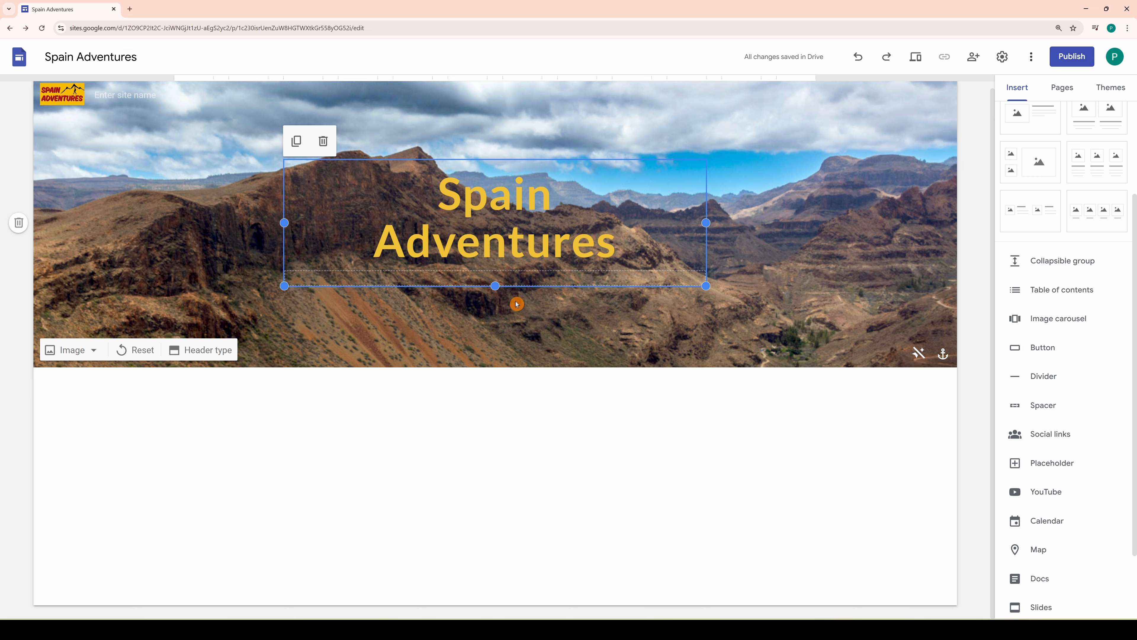
Move the header spacer above the "Spain Adventures" title and stretch it taller to push the title down.
click(511, 279)
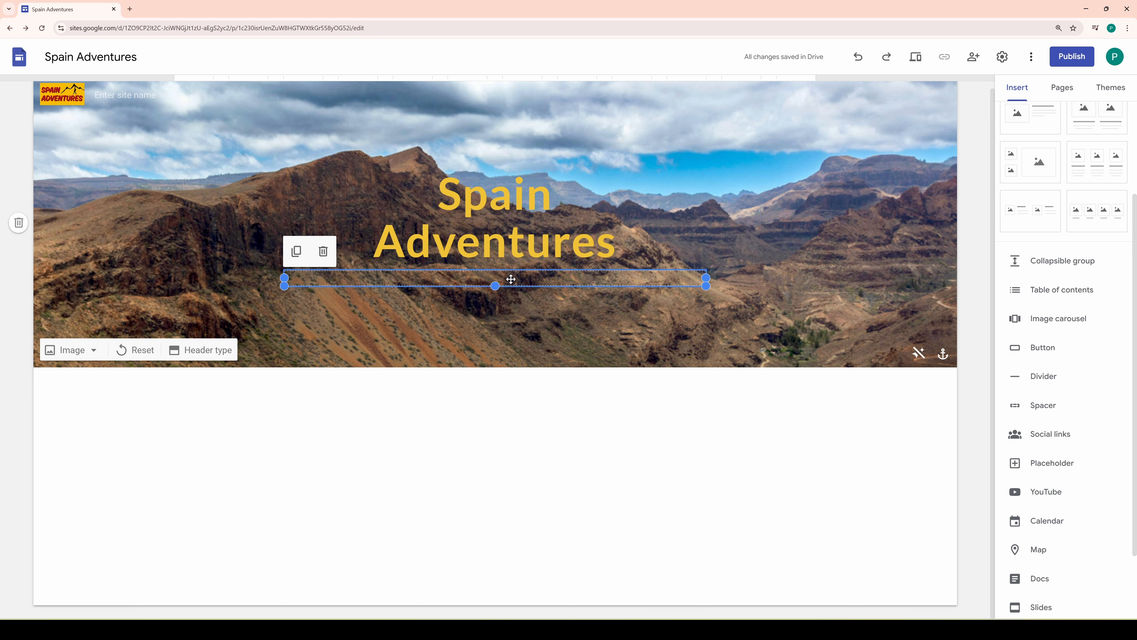
drag(511, 279, 485, 226)
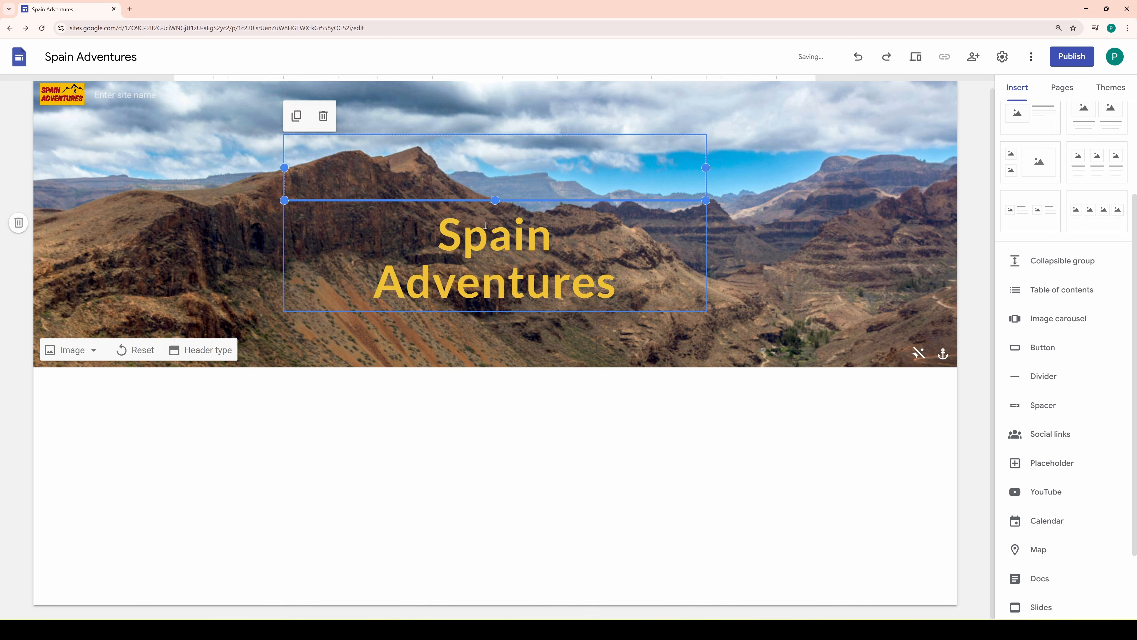
click(500, 391)
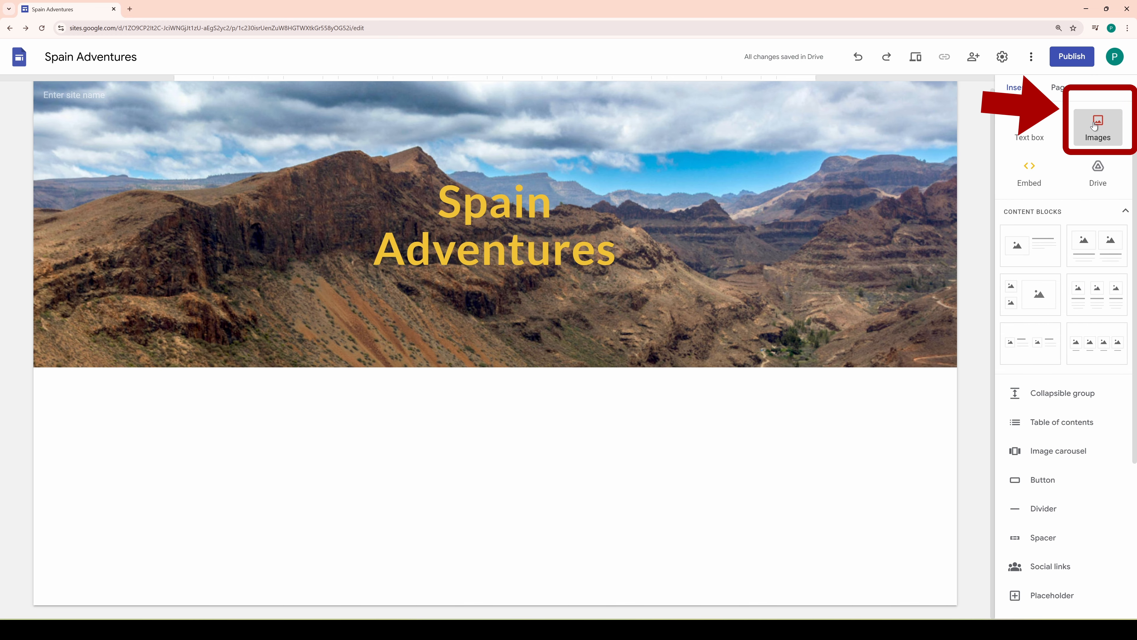
Upload the image spain adventures.png and place it in the header to the left of the title.
click(1094, 126)
click(1097, 163)
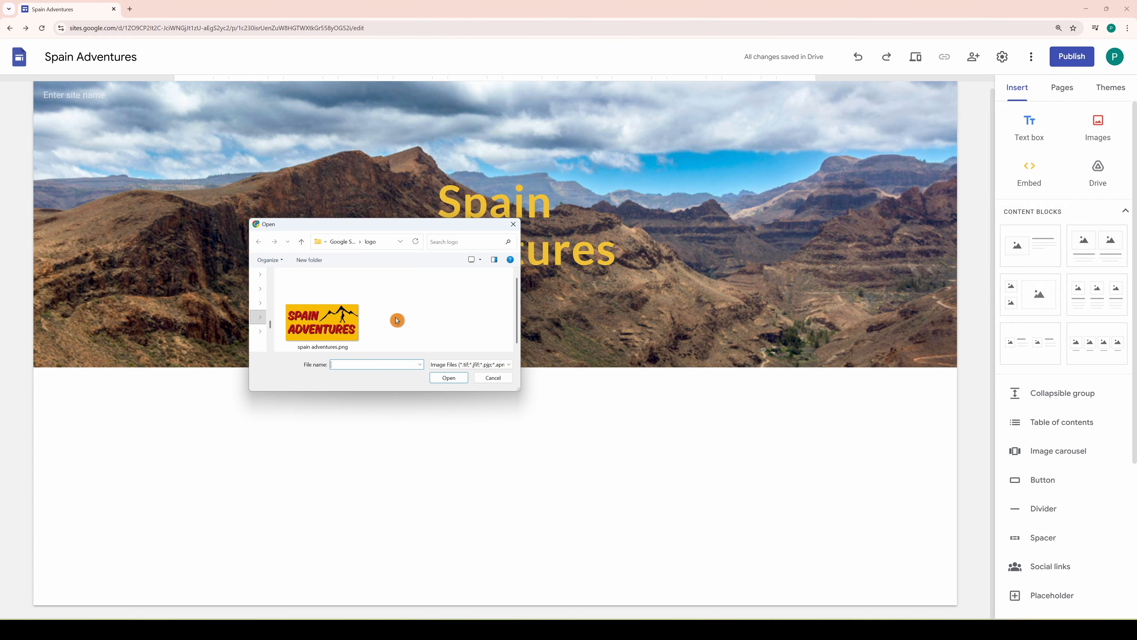
double_click(336, 322)
drag(225, 392, 214, 213)
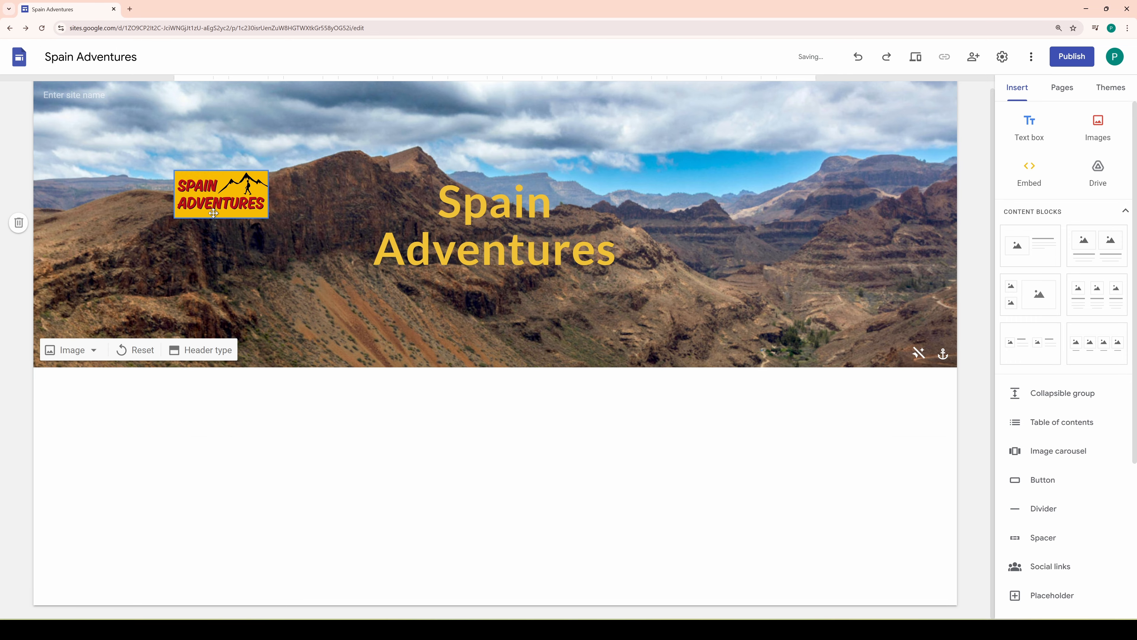
Add a spacer under the header's "Spain Adventures" title and stretch it downward to raise the title and logo.
click(1044, 538)
drag(495, 392, 493, 315)
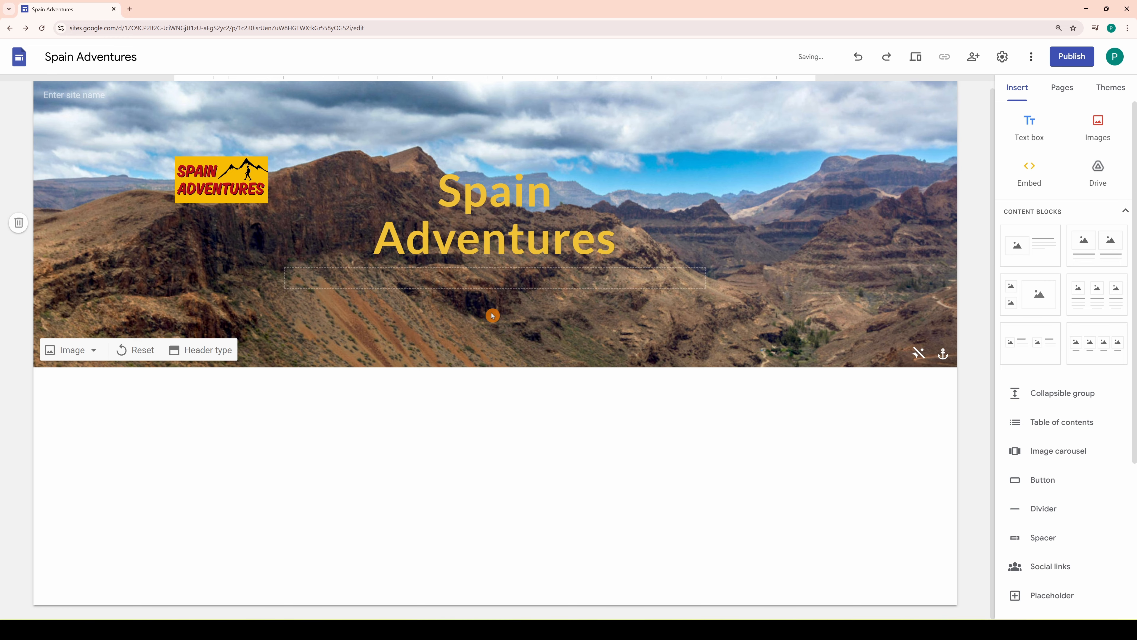
click(492, 284)
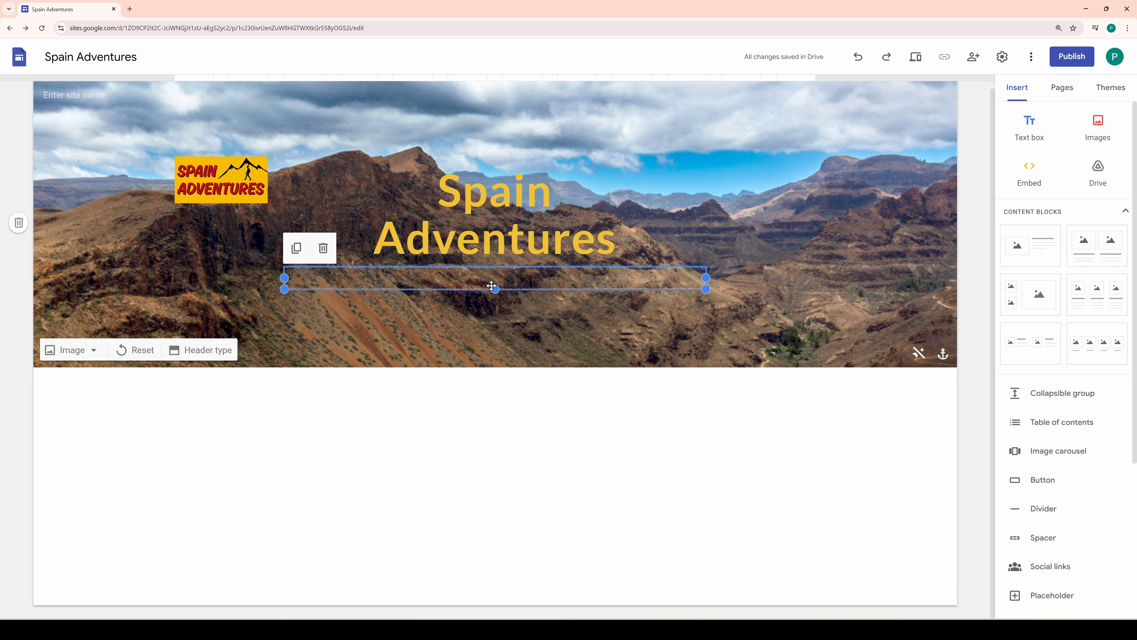
drag(495, 288, 492, 361)
Preview the unpublished site with the header logo and title in the phone layout.
click(916, 56)
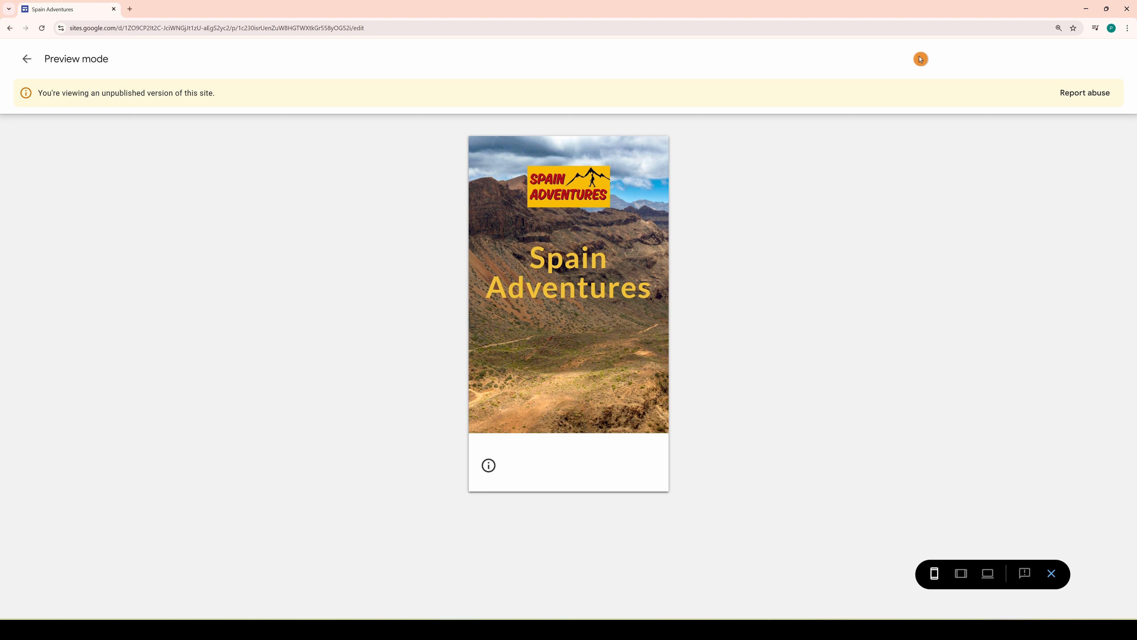